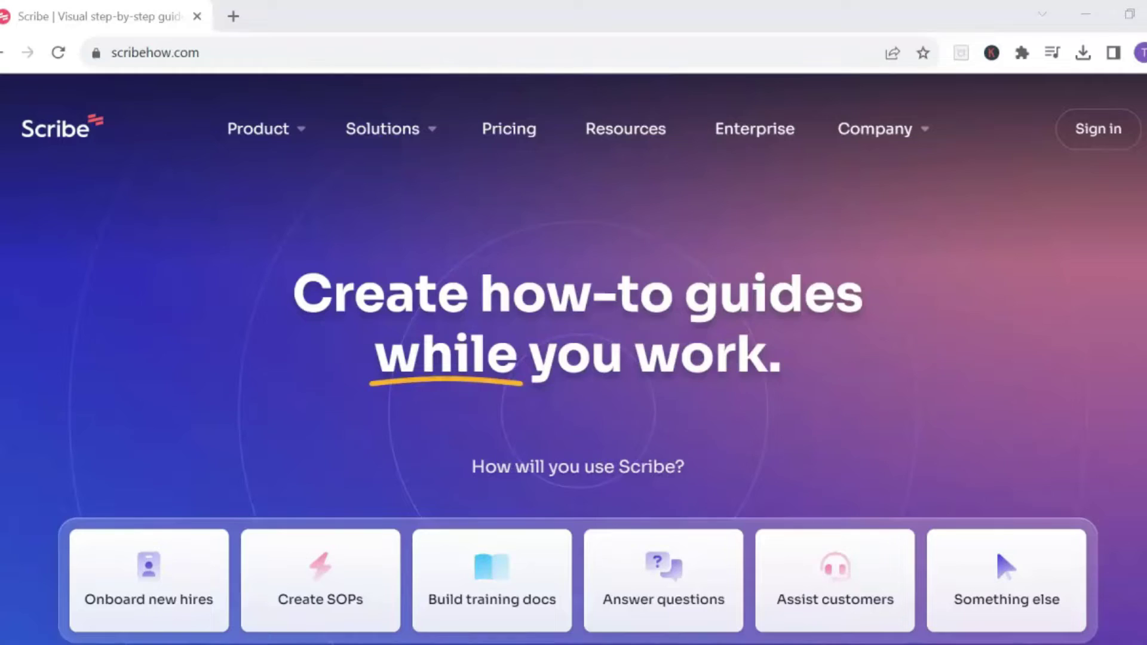
Look through the "Here's how Scribe works" section on the home page, including the Step 2 customization overview.
{"action": "scroll", "coordinate": [573, 358], "scroll_direction": "down", "scroll_amount": 15}
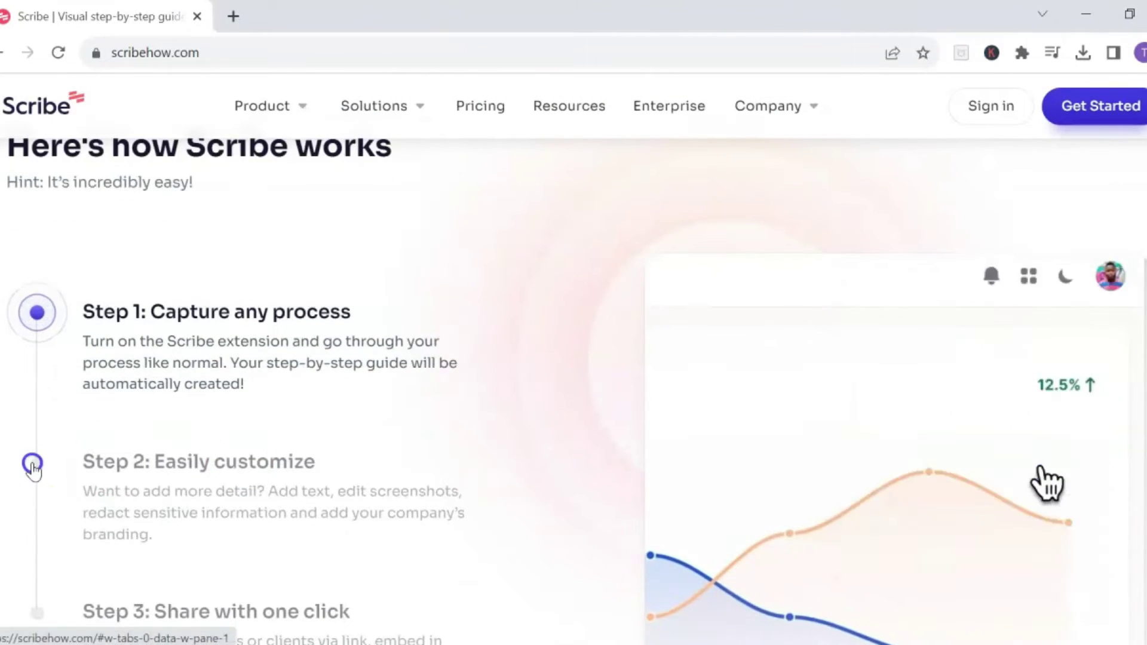
{"action": "left_click", "coordinate": [34, 468]}
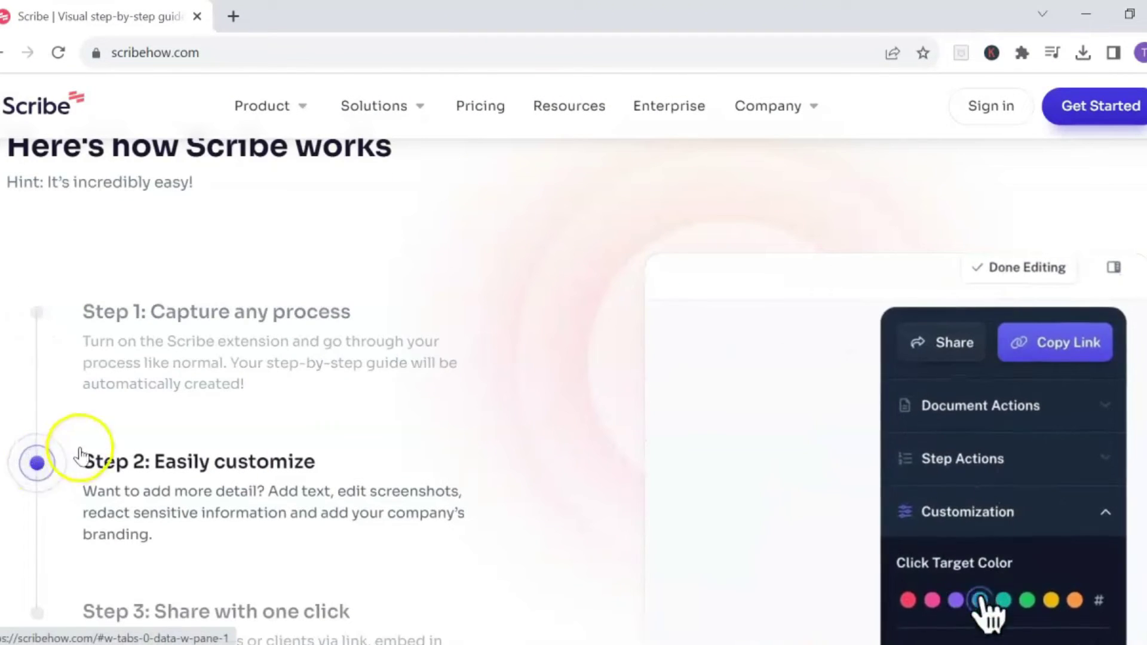
{"action": "scroll", "coordinate": [83, 454], "scroll_direction": "down", "scroll_amount": 2}
{"action": "left_click", "coordinate": [39, 519]}
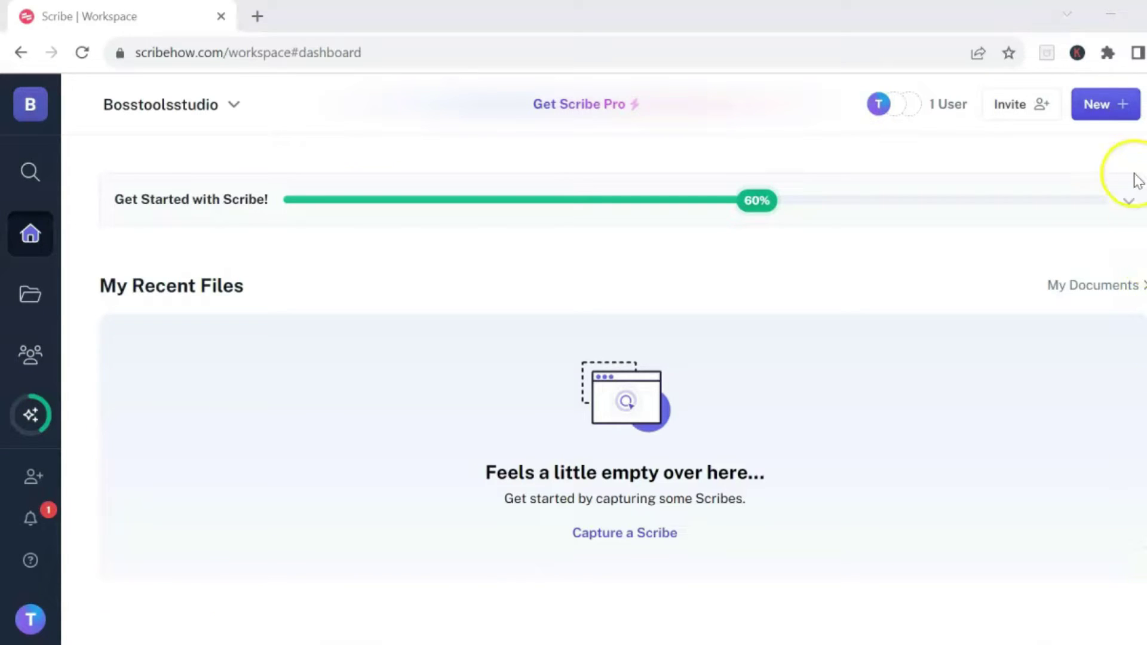
Start a new browser capture on the "Products - Payhip" tab.
{"action": "left_click", "coordinate": [1113, 108]}
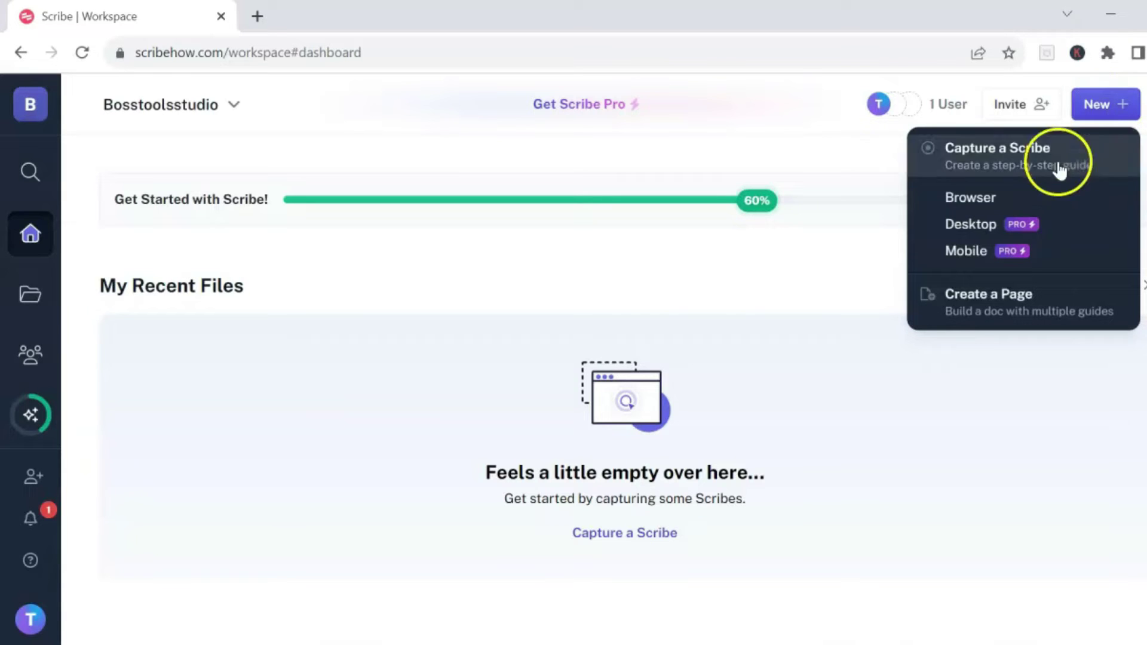
{"action": "left_click", "coordinate": [1033, 206]}
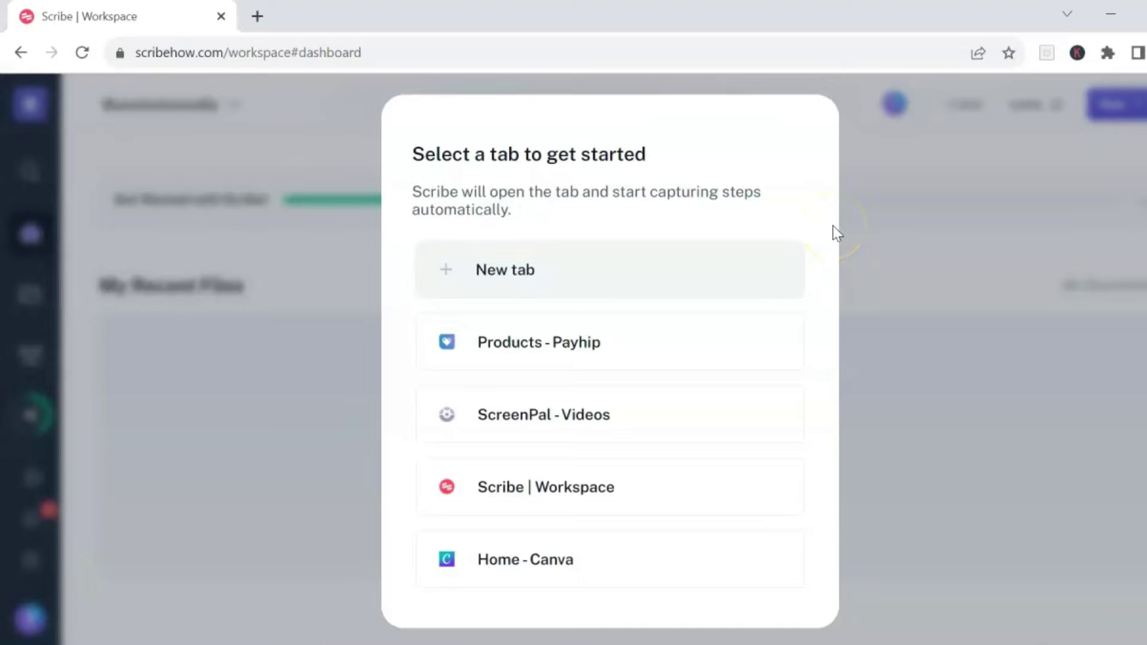
{"action": "left_click", "coordinate": [749, 353]}
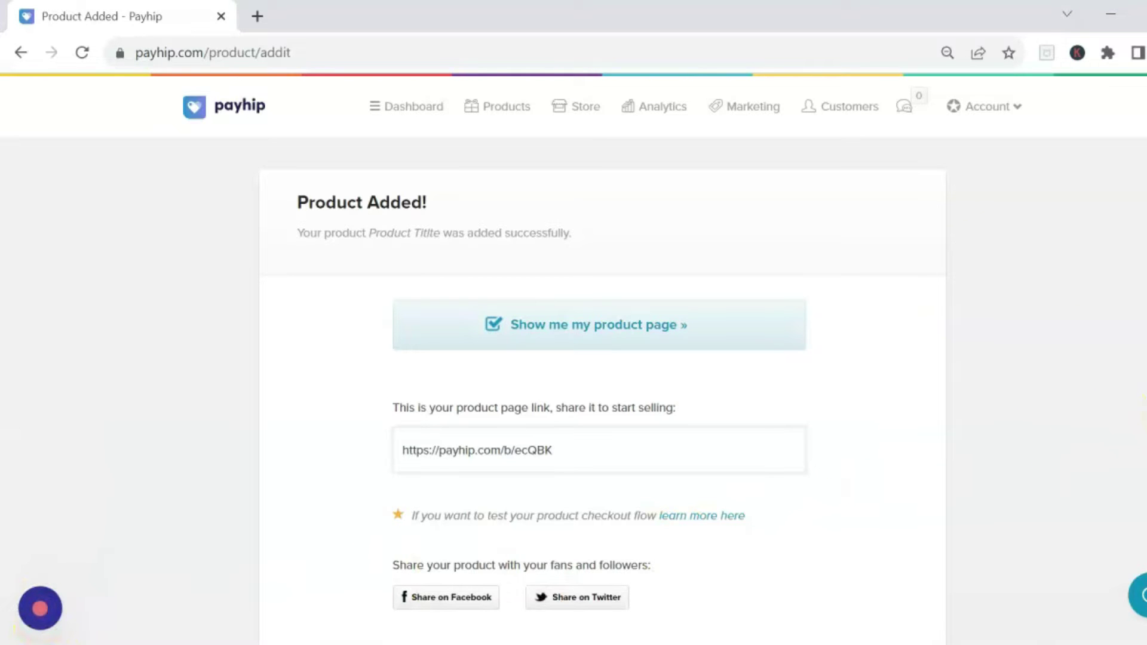
Complete the capture on the Payhip "Product Added!" page to generate the step-by-step guide.
{"action": "left_click", "coordinate": [41, 615]}
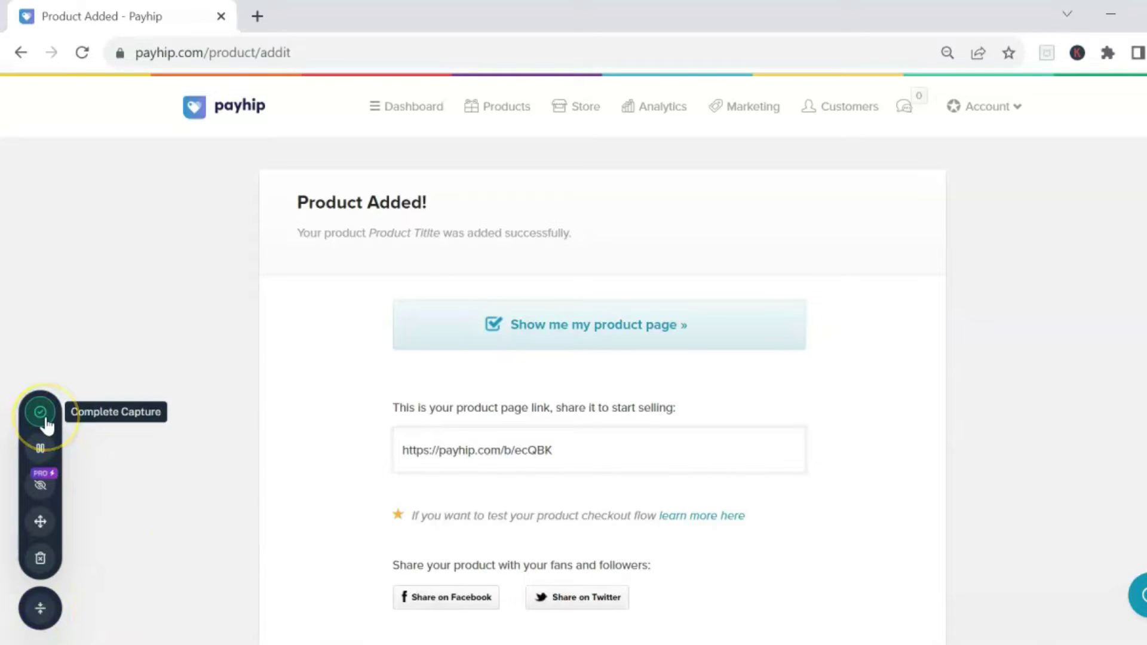
{"action": "left_click", "coordinate": [40, 449]}
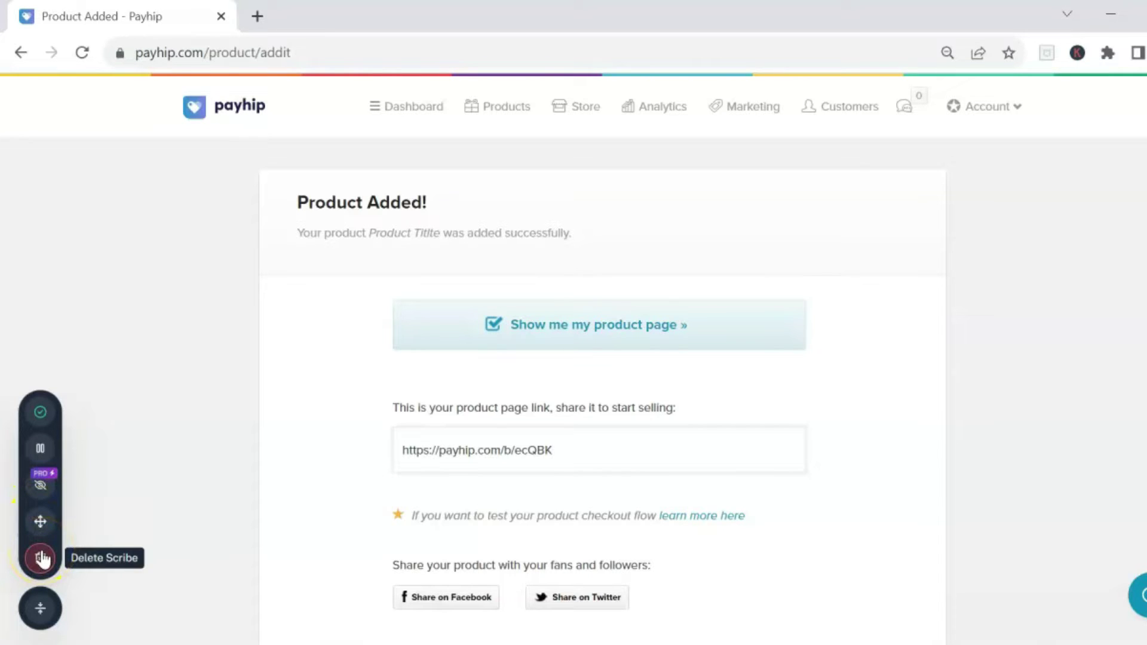
{"action": "left_click", "coordinate": [40, 412]}
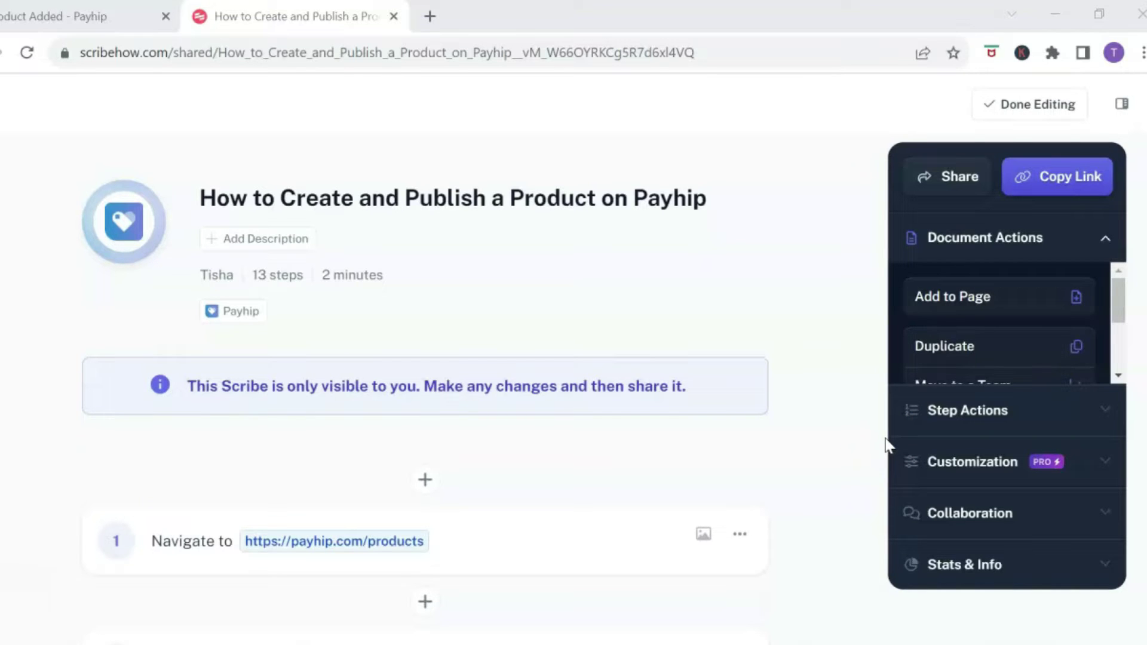
Open the guide title for editing, leave its text as is, and review the captured steps through step 8.
{"action": "left_click", "coordinate": [803, 194]}
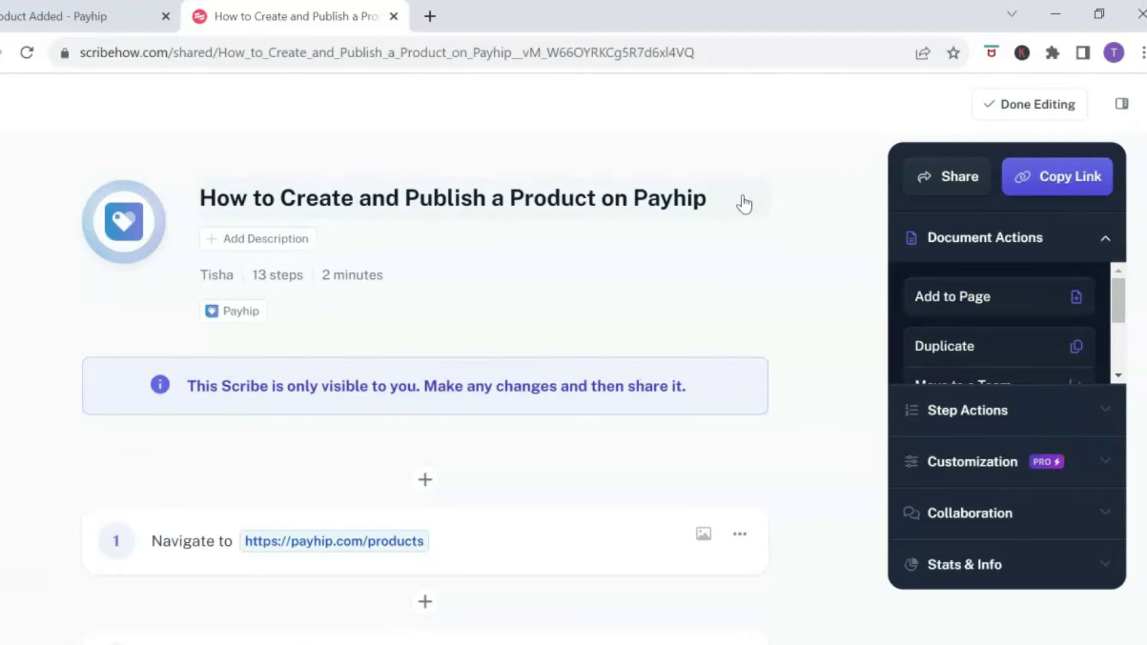
{"action": "left_click", "coordinate": [741, 196]}
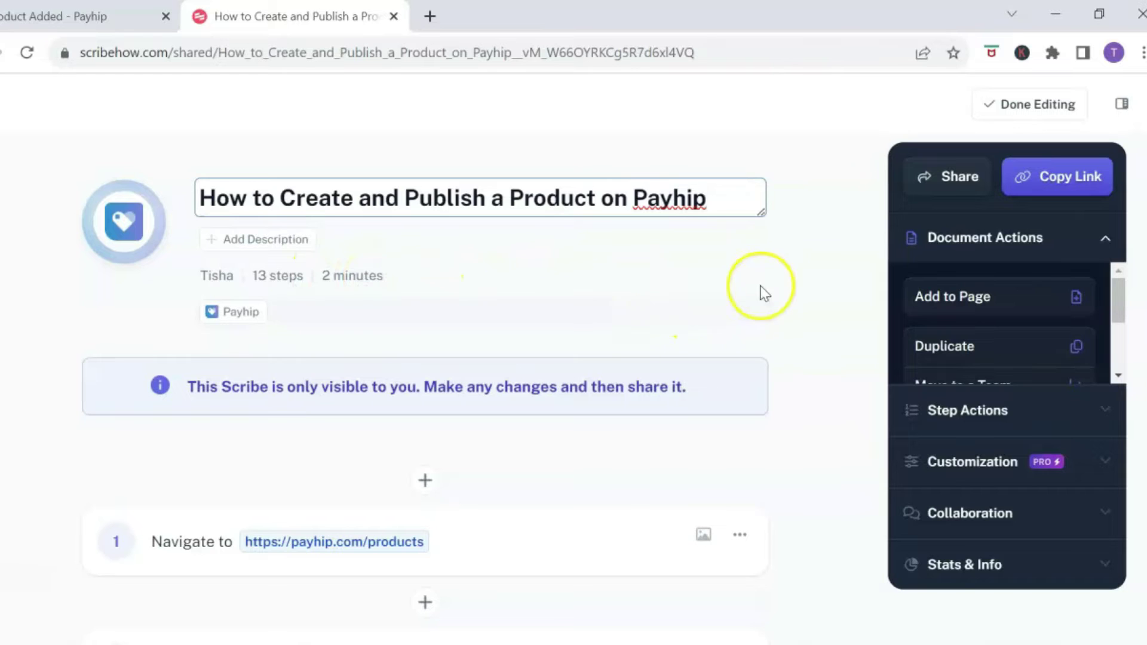
{"action": "scroll", "coordinate": [815, 260], "scroll_direction": "down", "scroll_amount": 3}
{"action": "scroll", "coordinate": [815, 260], "scroll_direction": "down", "scroll_amount": 10}
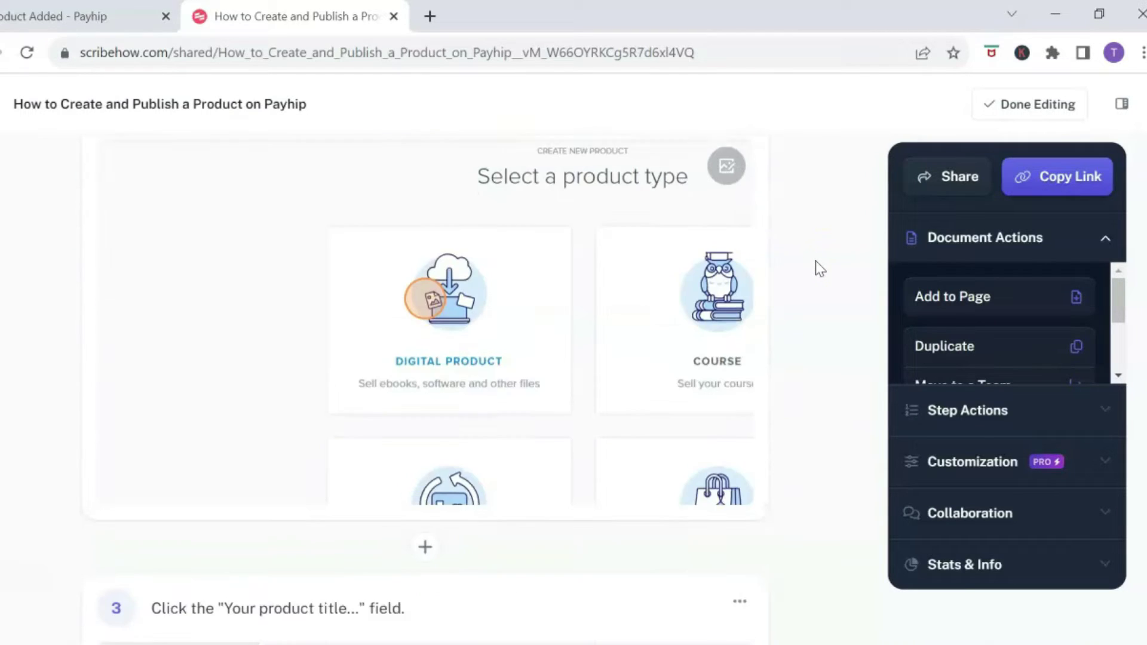
{"action": "scroll", "coordinate": [815, 260], "scroll_direction": "down", "scroll_amount": 6}
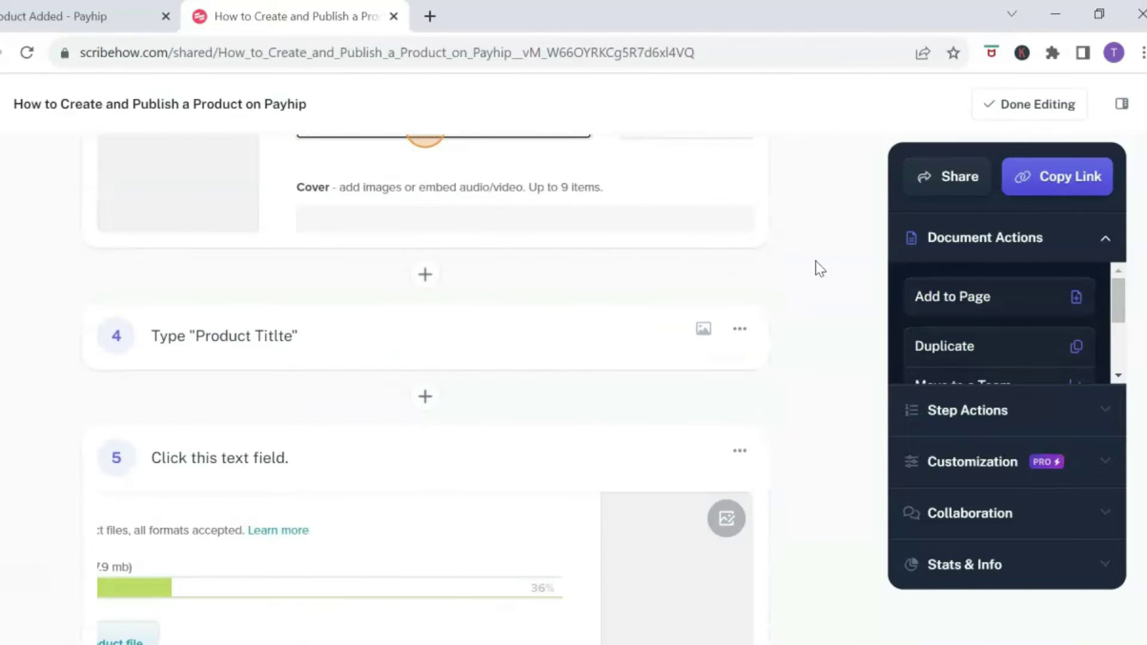
{"action": "scroll", "coordinate": [816, 260], "scroll_direction": "down", "scroll_amount": 3}
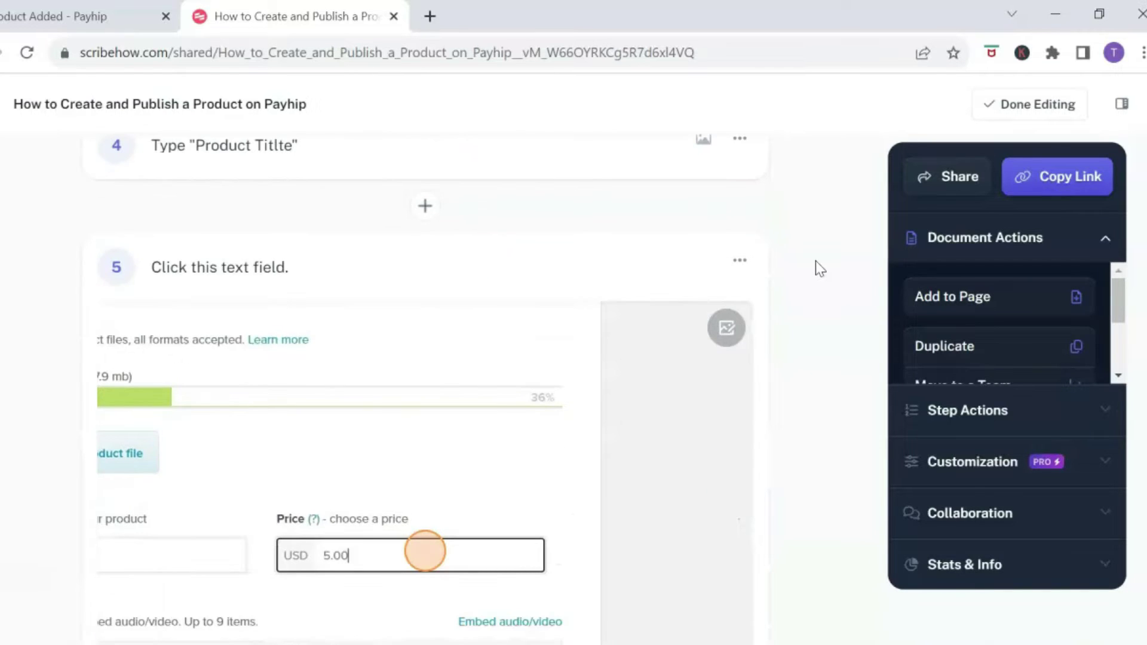
{"action": "scroll", "coordinate": [815, 260], "scroll_direction": "down", "scroll_amount": 2}
{"action": "scroll", "coordinate": [815, 260], "scroll_direction": "down", "scroll_amount": 8}
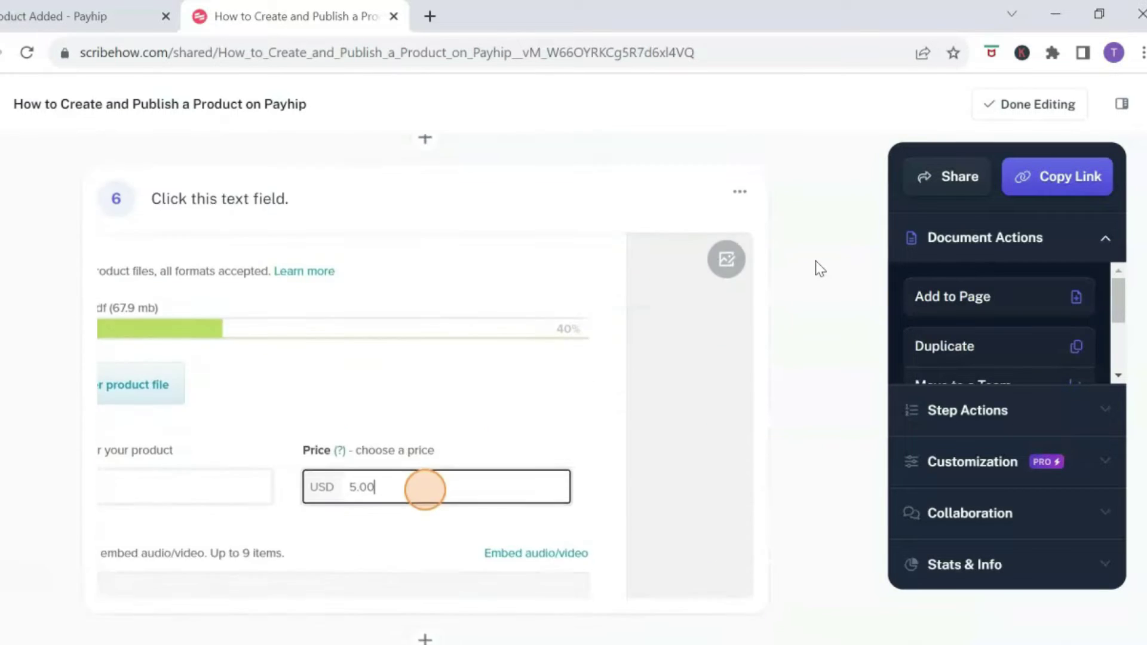
{"action": "scroll", "coordinate": [815, 260], "scroll_direction": "down", "scroll_amount": 2}
{"action": "scroll", "coordinate": [815, 261], "scroll_direction": "down", "scroll_amount": 5}
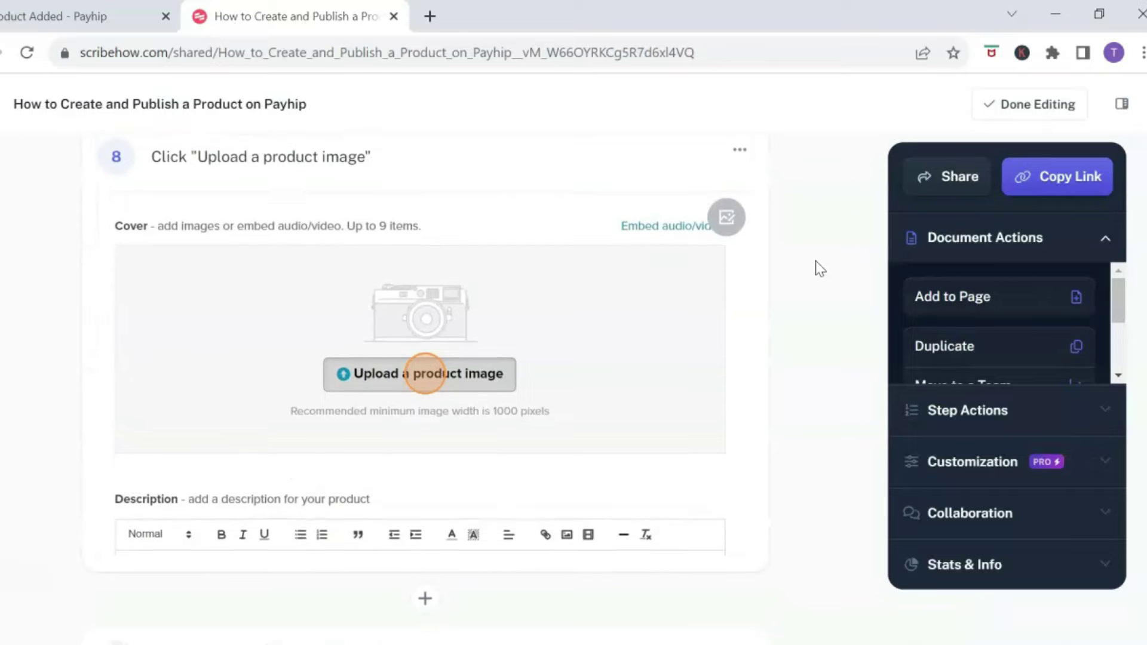
{"action": "scroll", "coordinate": [815, 261], "scroll_direction": "up", "scroll_amount": 4}
{"action": "scroll", "coordinate": [816, 261], "scroll_direction": "up", "scroll_amount": 20}
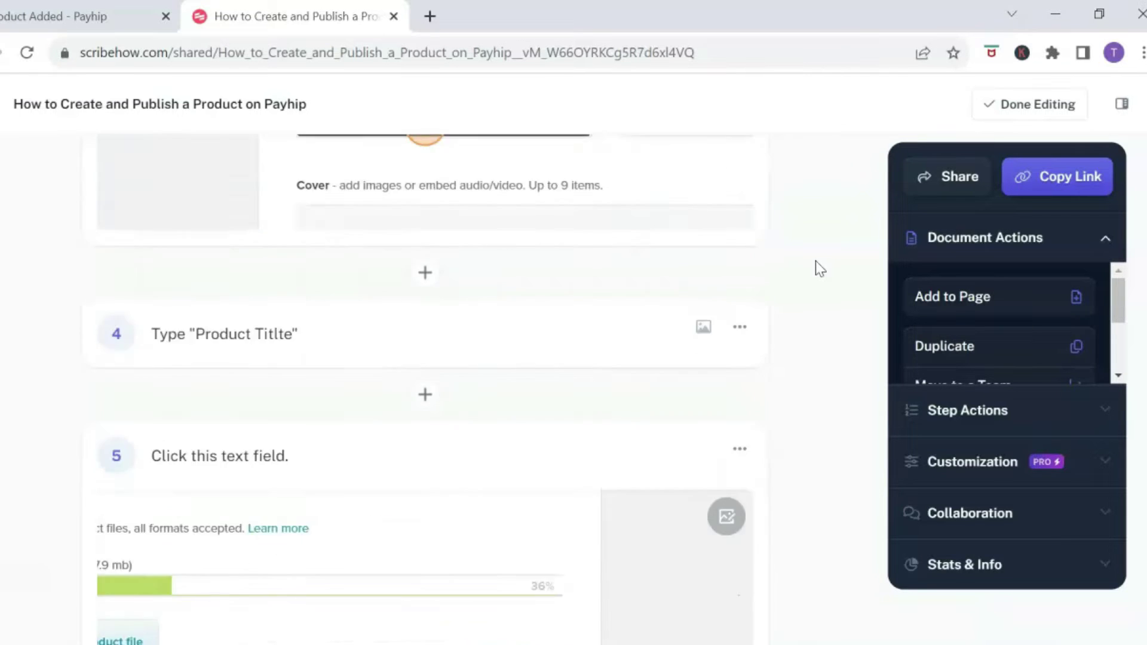
{"action": "scroll", "coordinate": [815, 262], "scroll_direction": "up", "scroll_amount": 10}
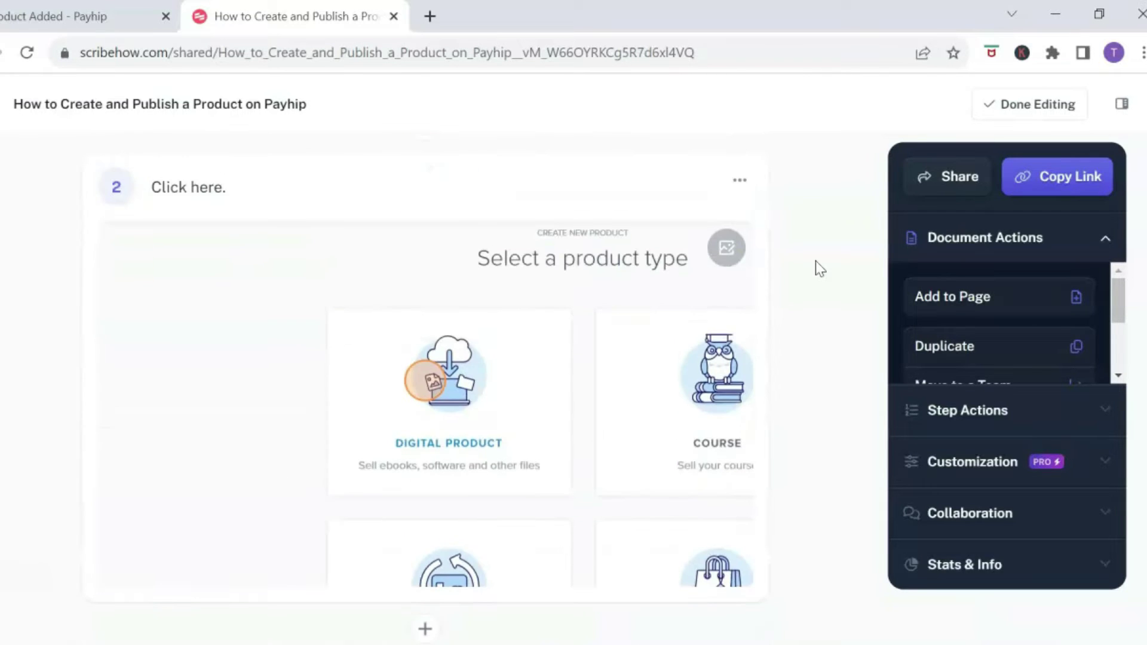
{"action": "scroll", "coordinate": [815, 268], "scroll_direction": "up", "scroll_amount": 3}
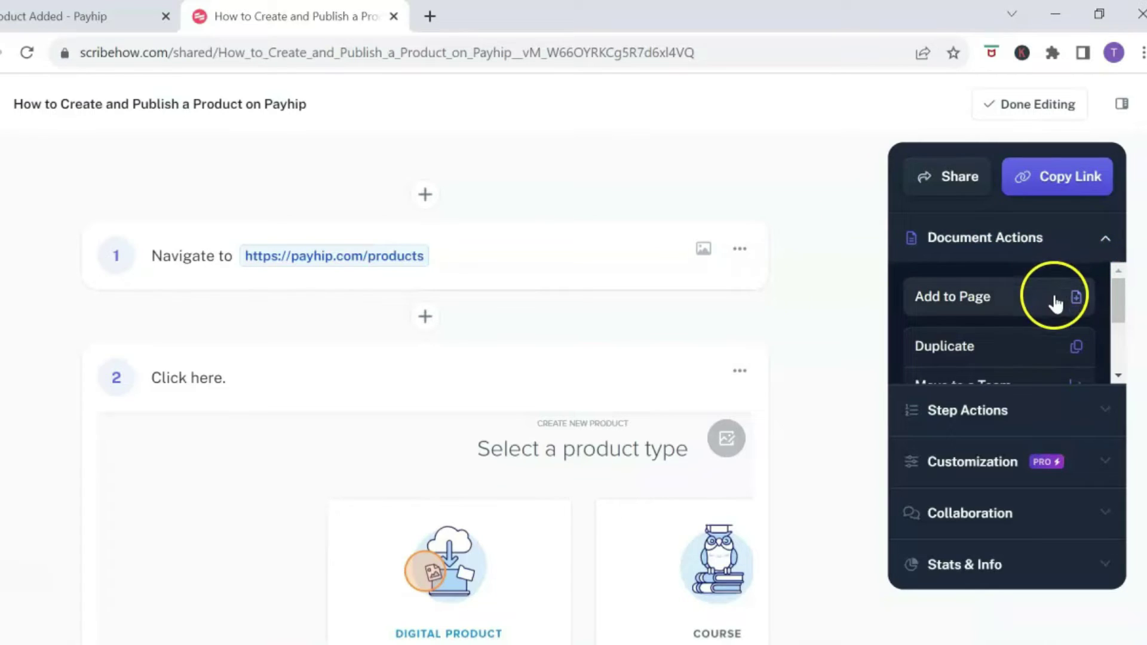
Examine the available document actions and step actions for the guide, including Magic Merge.
{"action": "left_click_drag", "start_coordinate": [1120, 298], "coordinate": [1131, 357]}
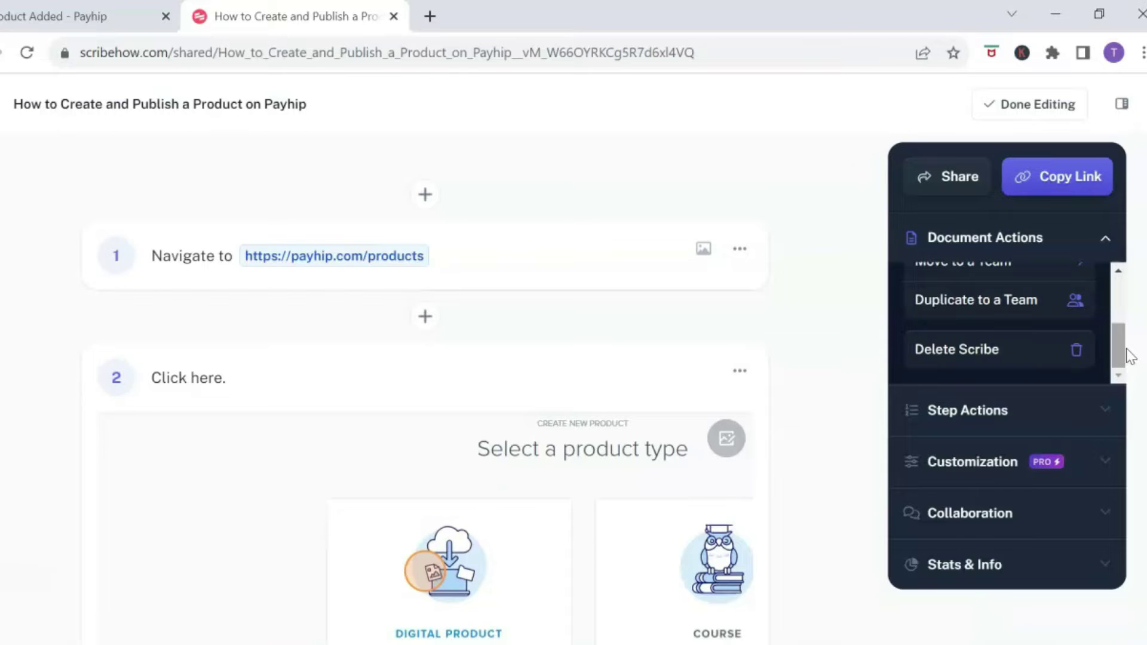
{"action": "left_click", "coordinate": [1102, 242]}
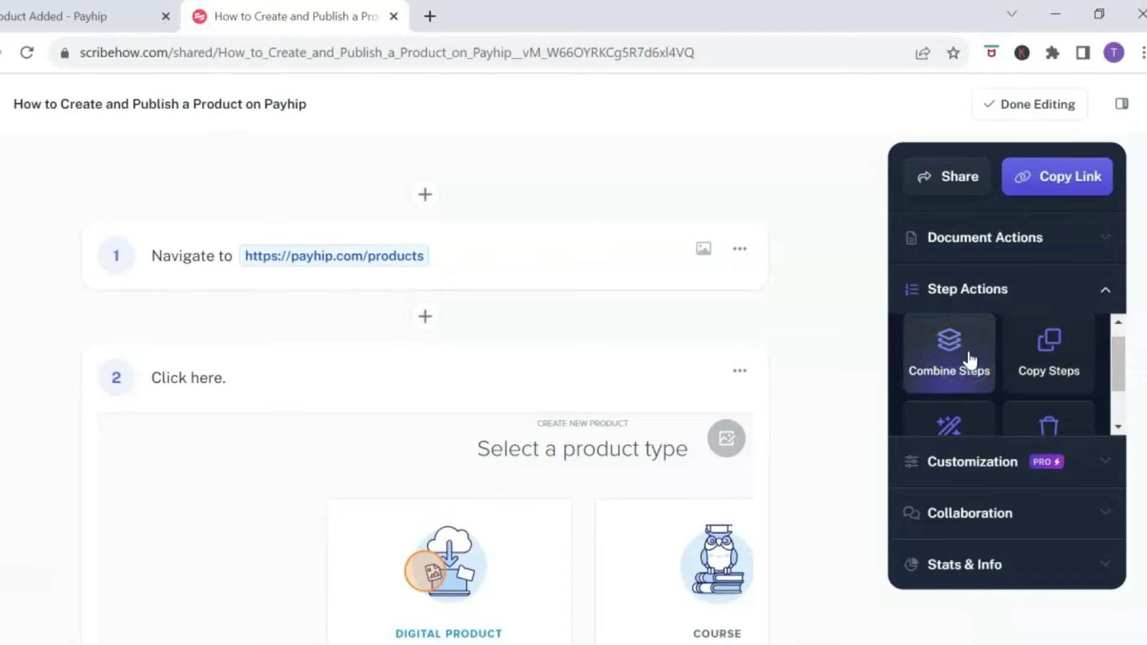
{"action": "left_click", "coordinate": [1088, 334]}
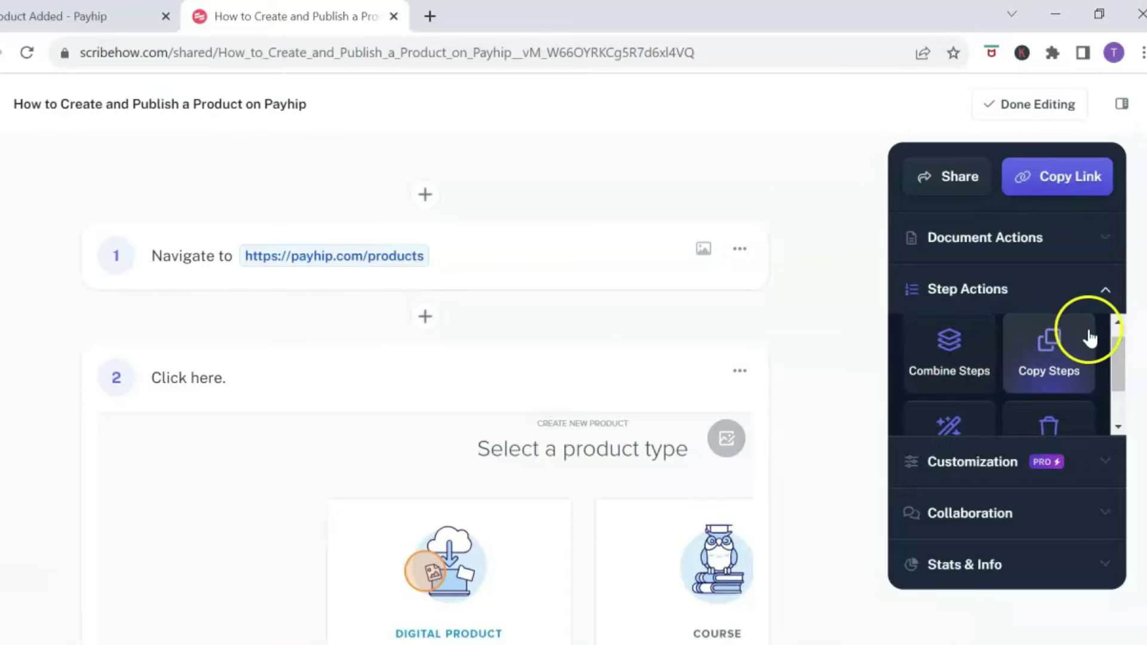
{"action": "left_click_drag", "start_coordinate": [1119, 341], "coordinate": [1119, 378]}
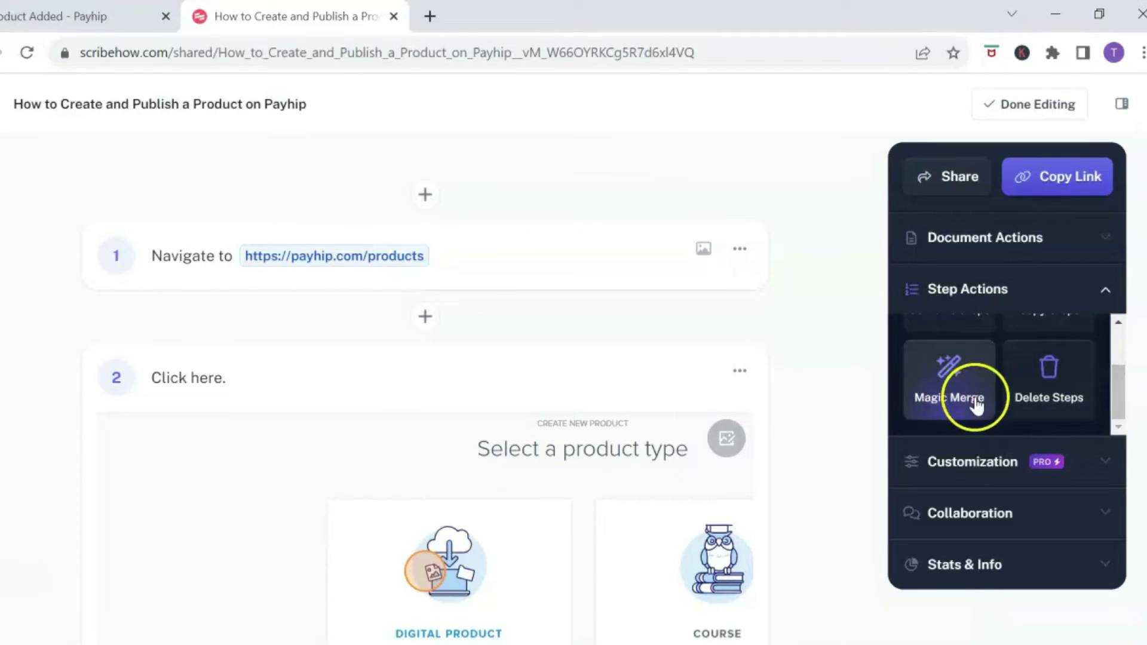
{"action": "left_click", "coordinate": [946, 394]}
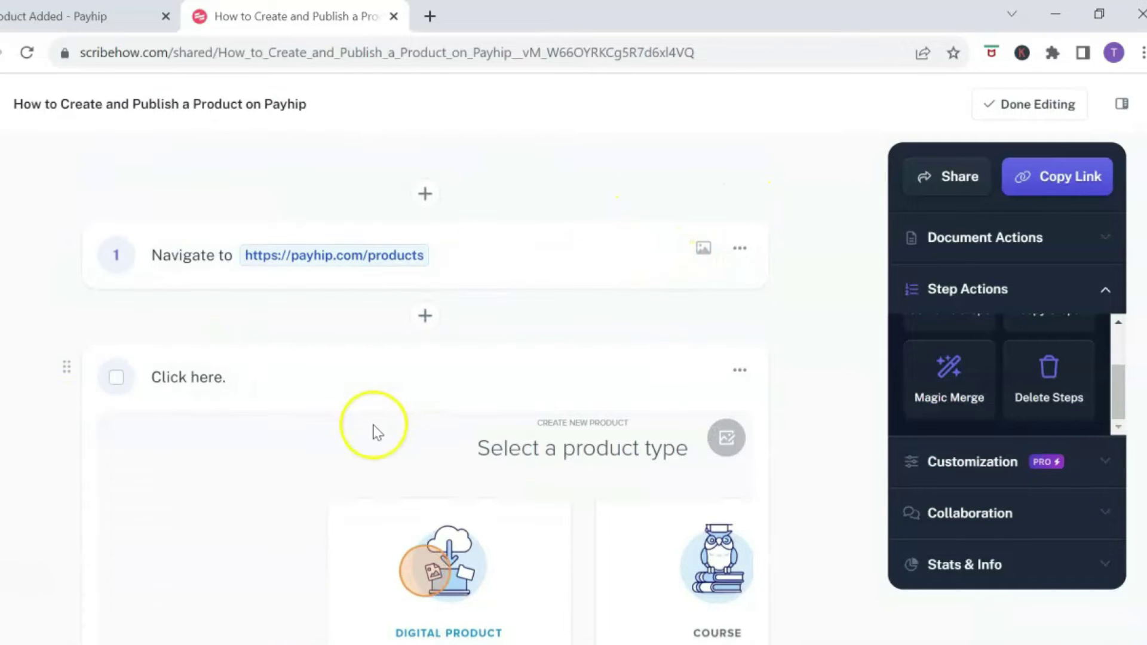
Change the step 2 instruction text to "Click here Digital Products".
{"action": "left_click", "coordinate": [276, 378]}
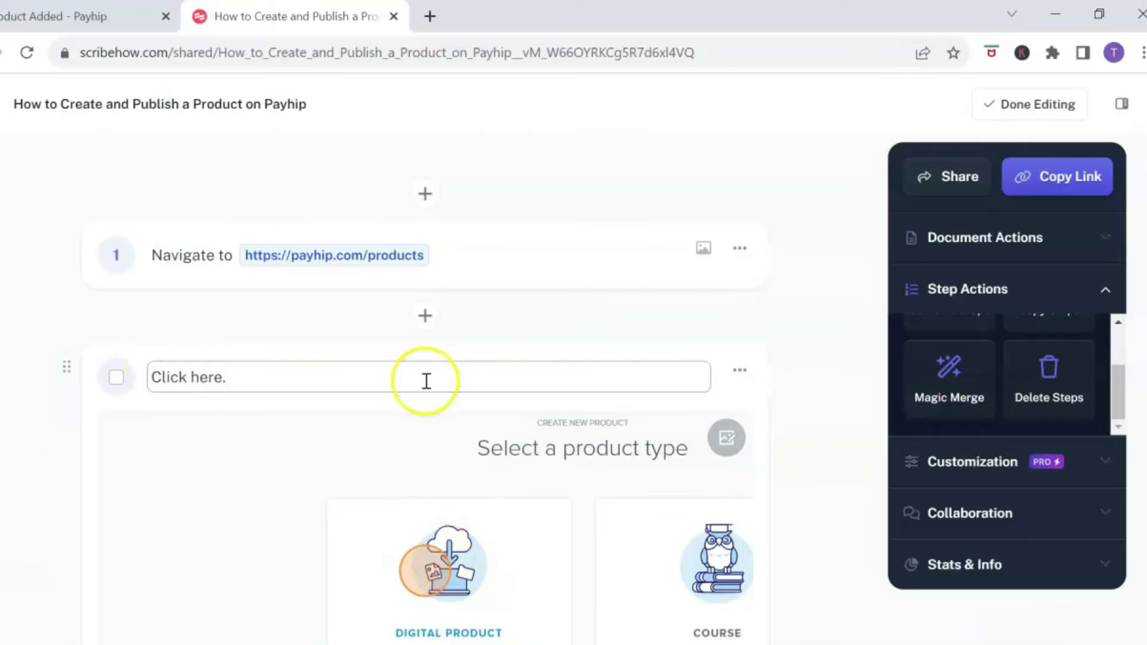
{"action": "scroll", "coordinate": [396, 337], "scroll_direction": "down", "scroll_amount": 2}
{"action": "key", "text": "BackSpace"}
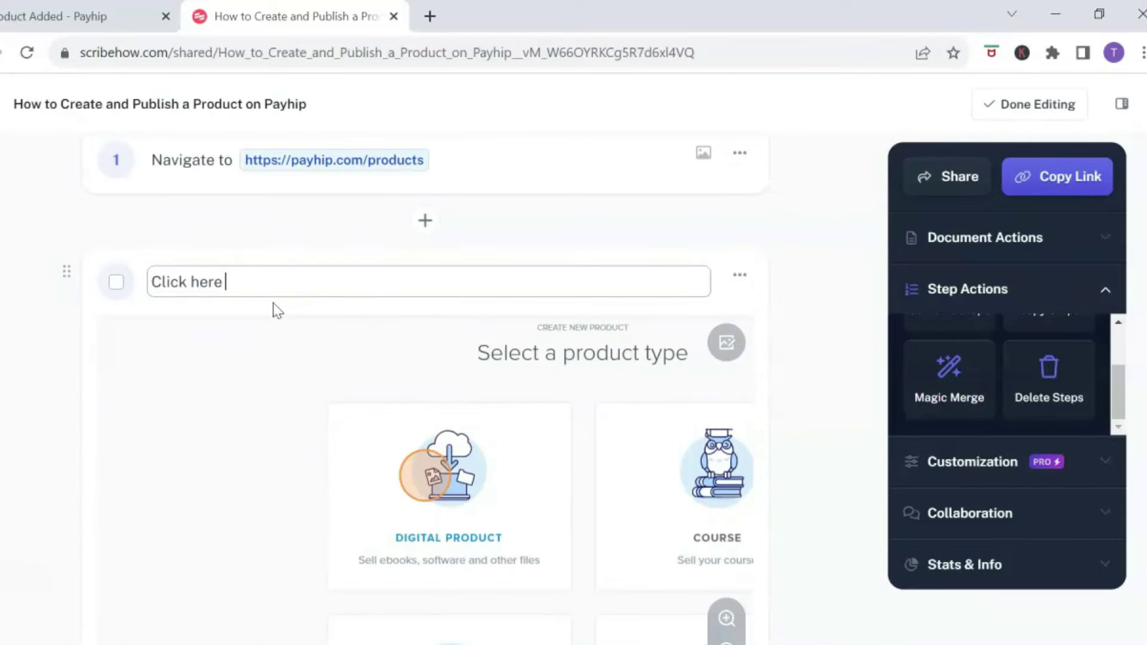
{"action": "type", "text": "Digital Products"}
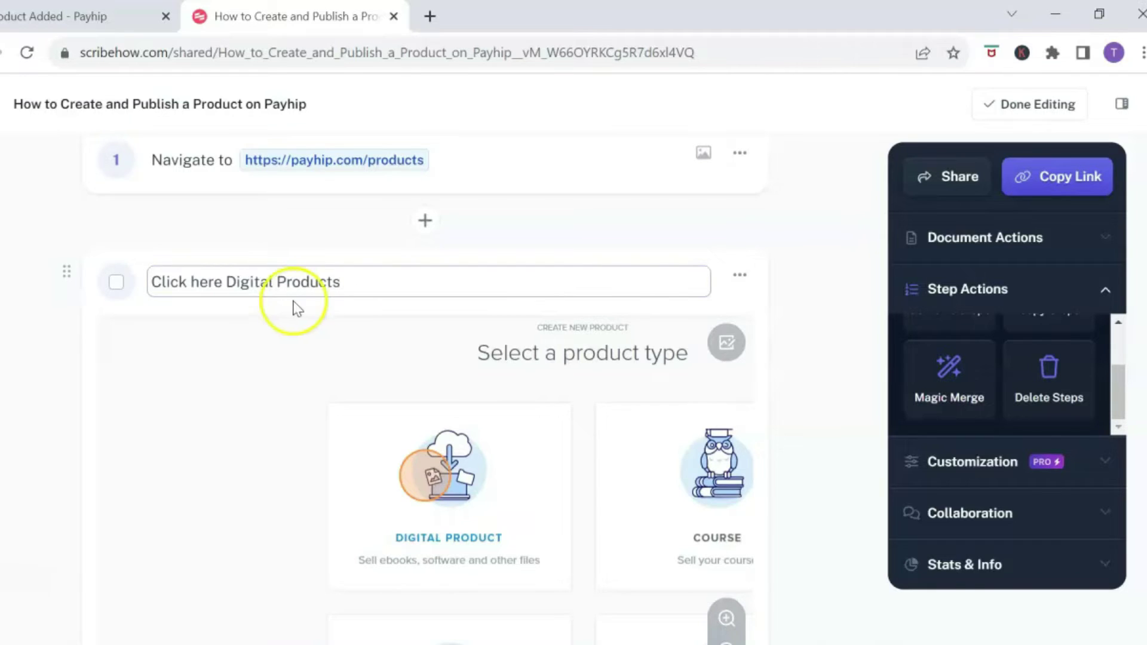
Check the options offered for the "Your product title..." step and look over the following captured steps.
{"action": "scroll", "coordinate": [297, 308], "scroll_direction": "down", "scroll_amount": 8}
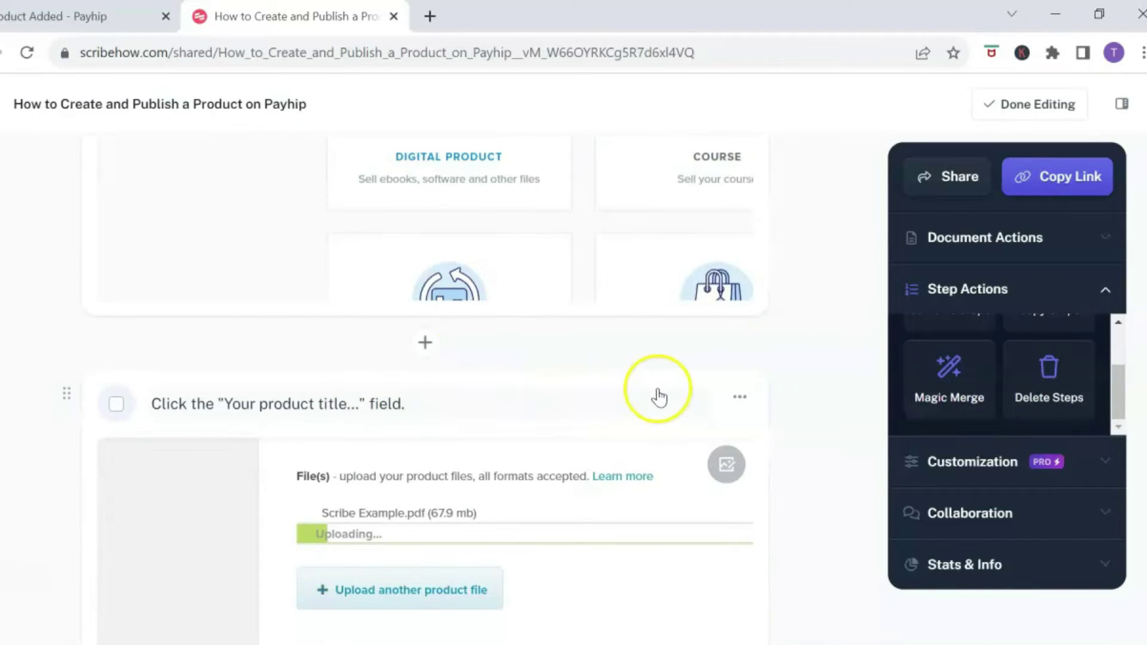
{"action": "scroll", "coordinate": [716, 286], "scroll_direction": "down", "scroll_amount": 2}
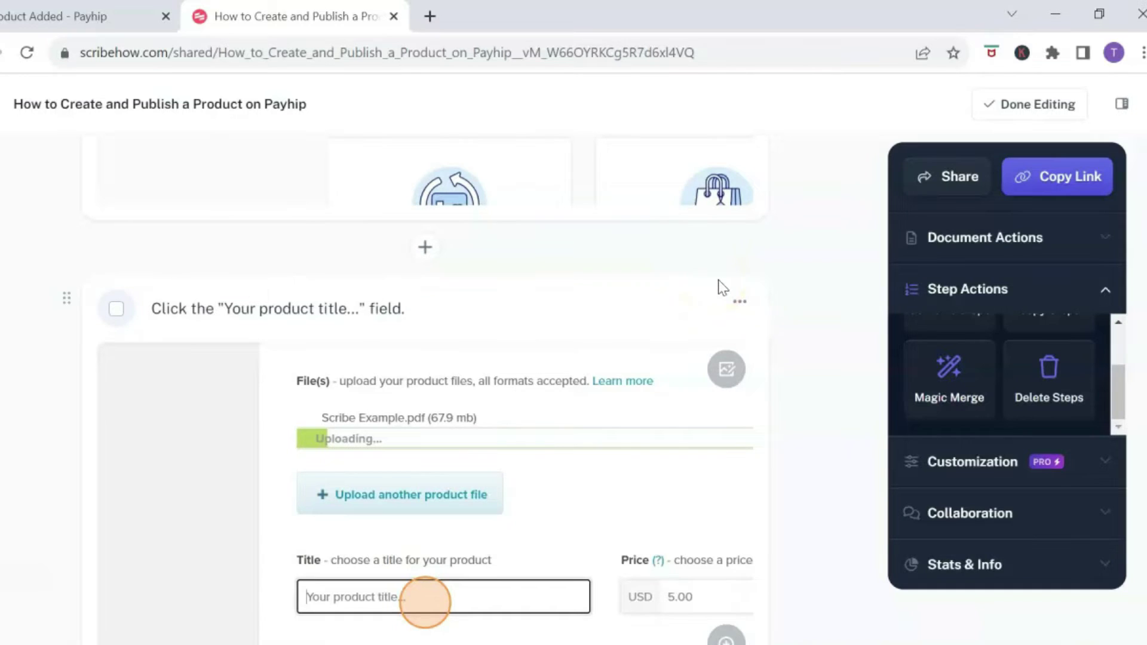
{"action": "left_click", "coordinate": [739, 303]}
{"action": "left_click", "coordinate": [739, 304]}
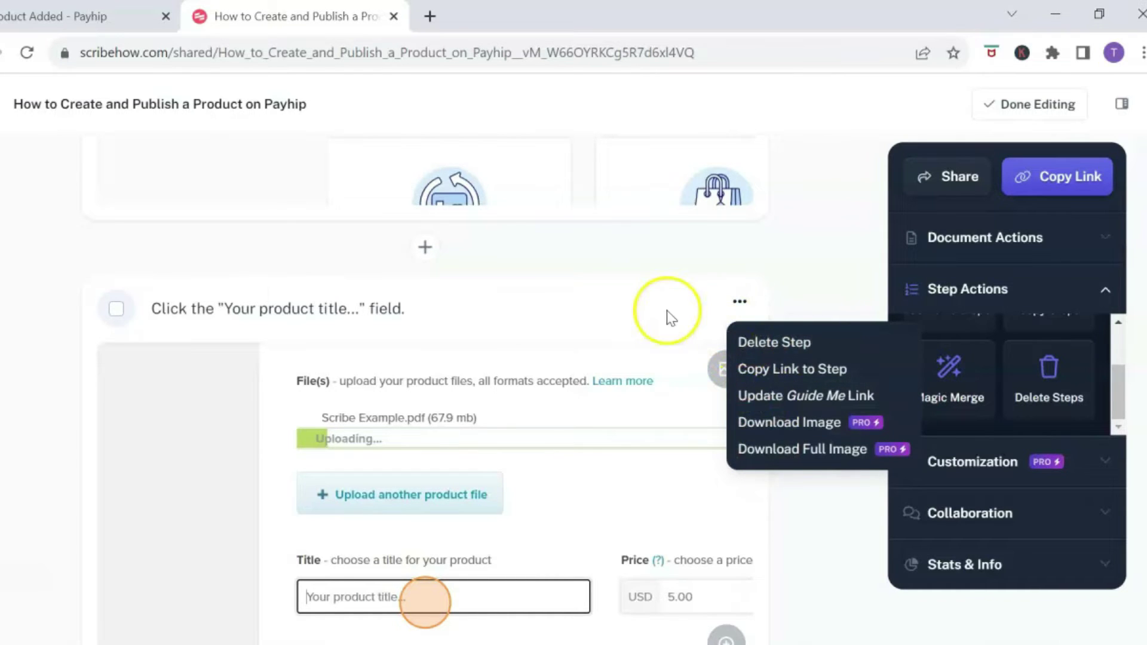
{"action": "left_click", "coordinate": [611, 307]}
{"action": "scroll", "coordinate": [614, 307], "scroll_direction": "down", "scroll_amount": 15}
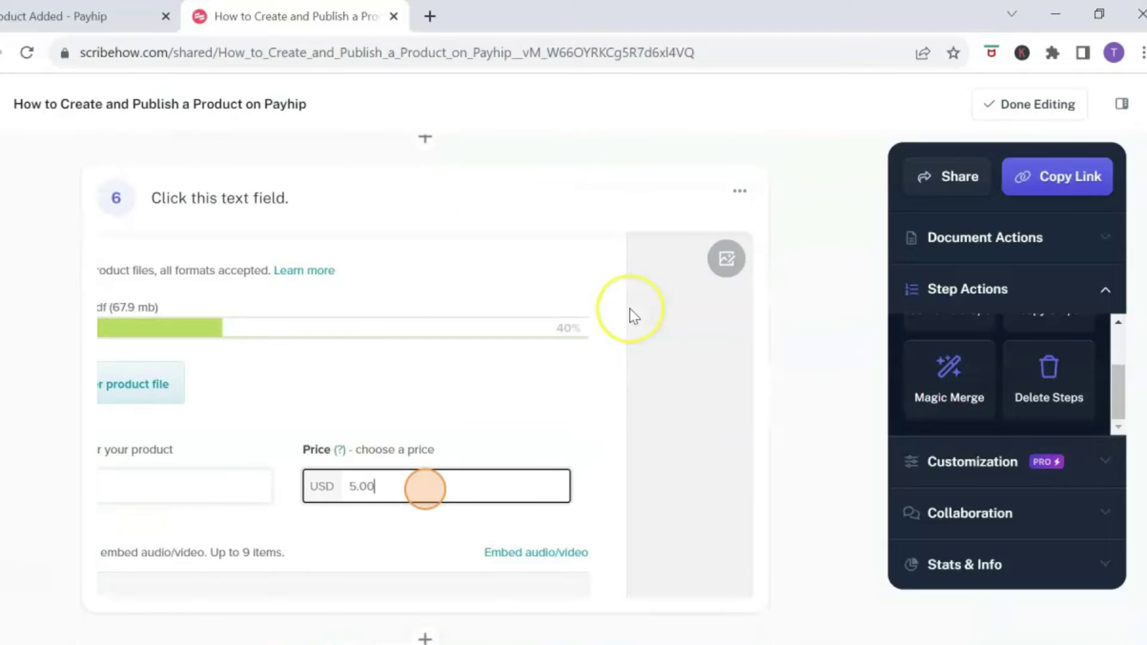
{"action": "scroll", "coordinate": [630, 310], "scroll_direction": "down", "scroll_amount": 5}
{"action": "scroll", "coordinate": [629, 310], "scroll_direction": "up", "scroll_amount": 15}
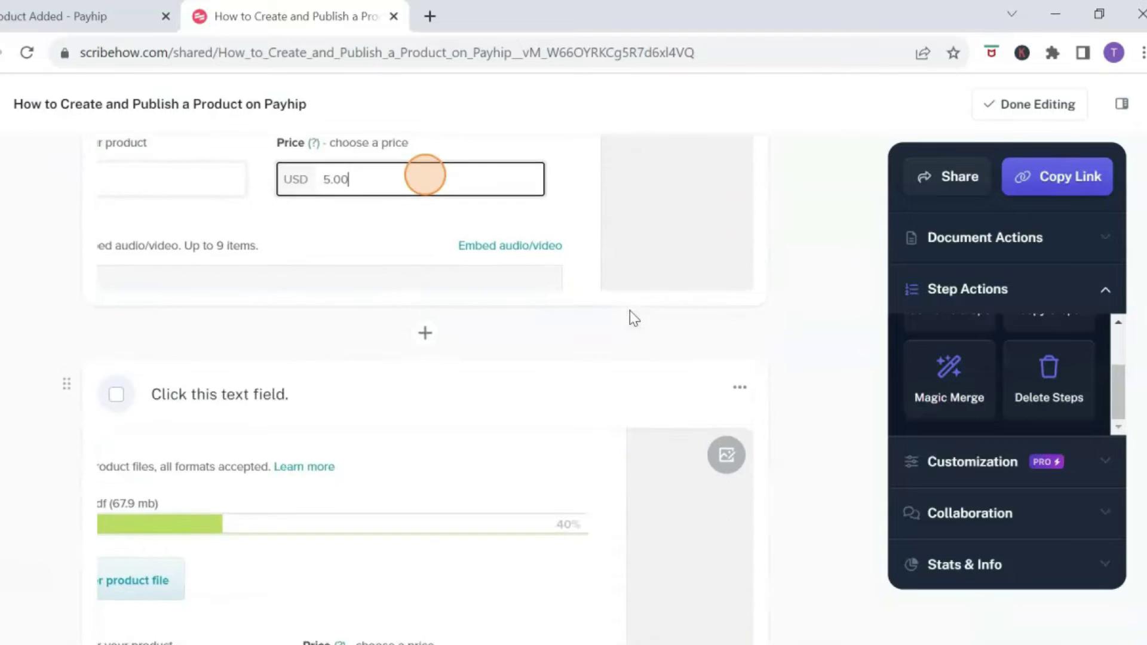
{"action": "scroll", "coordinate": [623, 310], "scroll_direction": "up", "scroll_amount": 15}
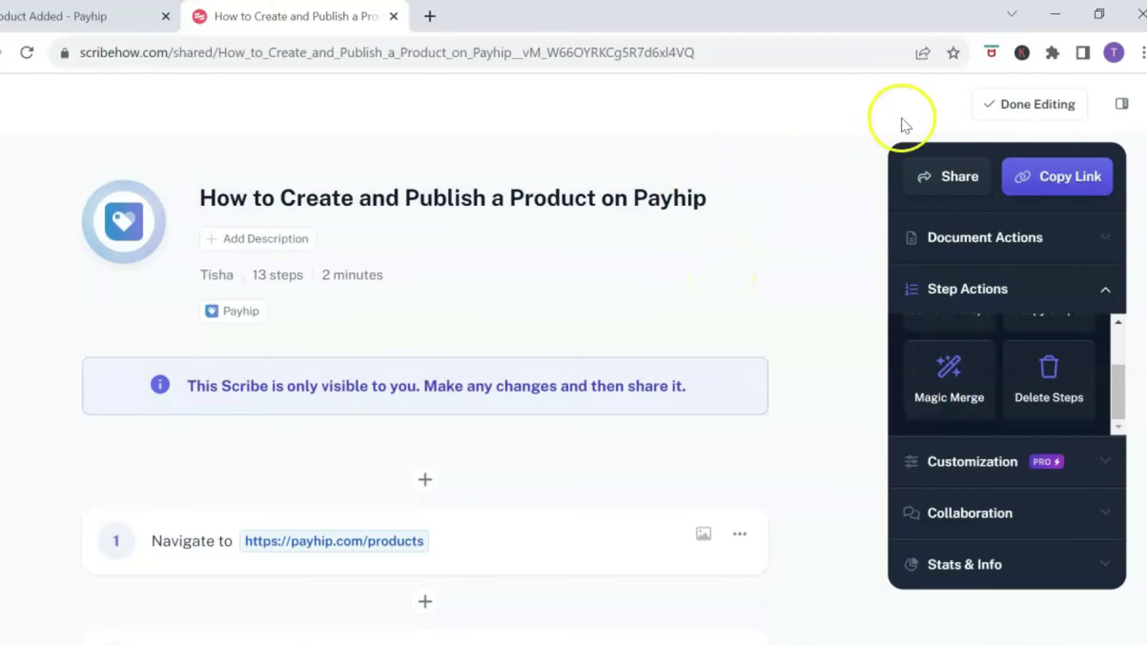
Check the guide's people-sharing and Smart Embed options, export the guide as a PDF, and open the resulting file.
{"action": "left_click", "coordinate": [938, 178]}
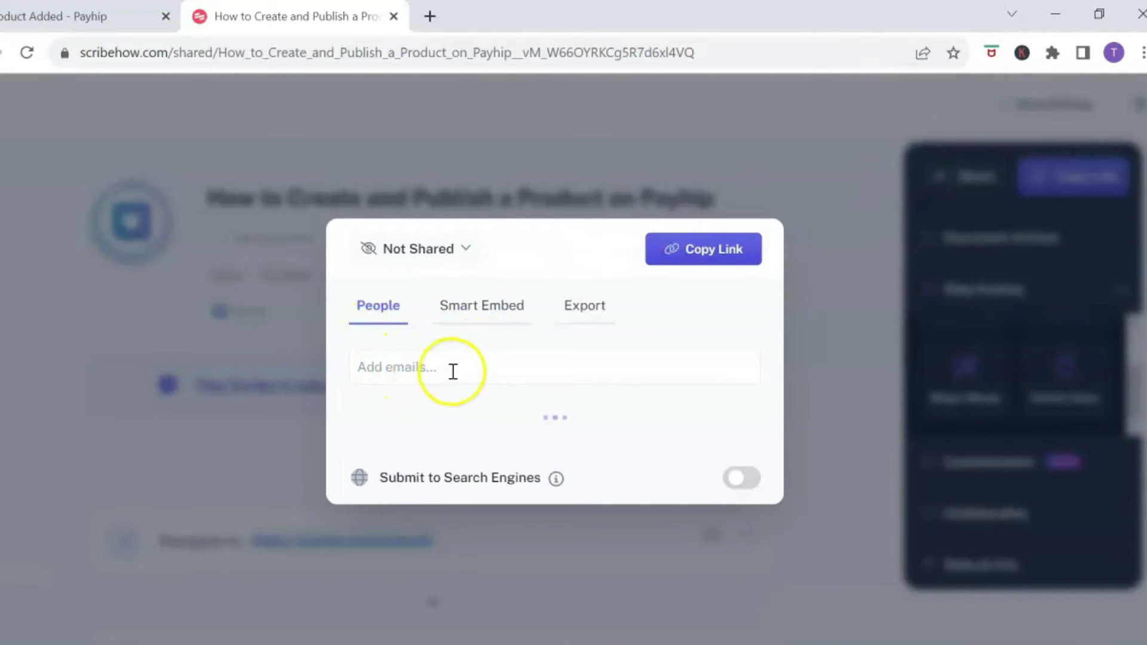
{"action": "left_click", "coordinate": [496, 309]}
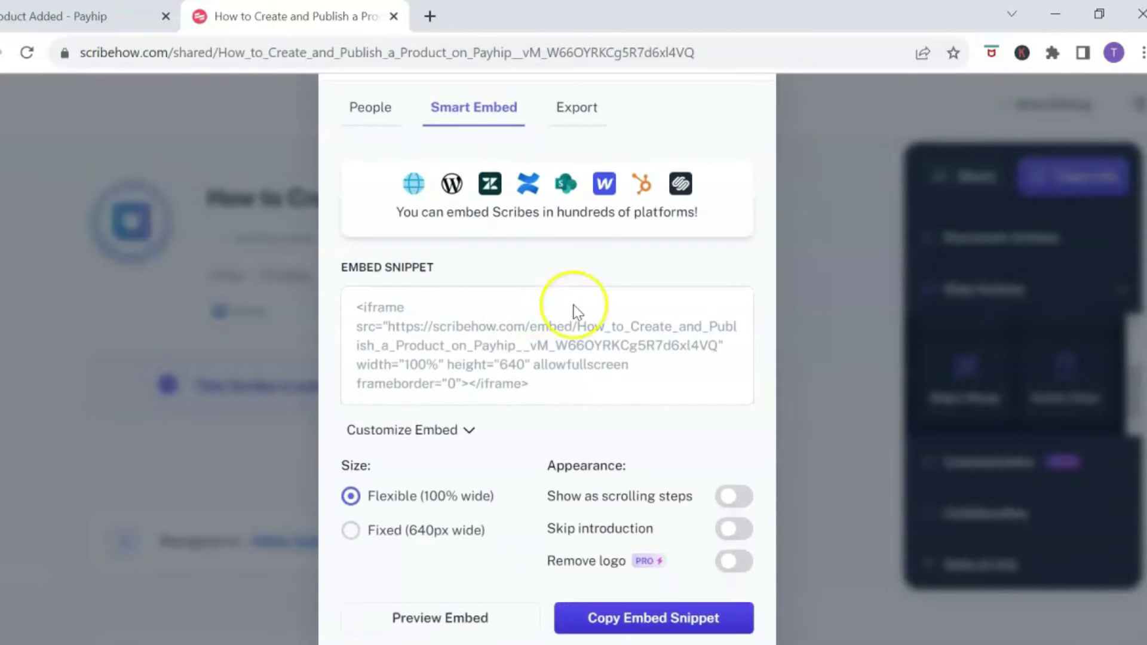
{"action": "left_click", "coordinate": [588, 108]}
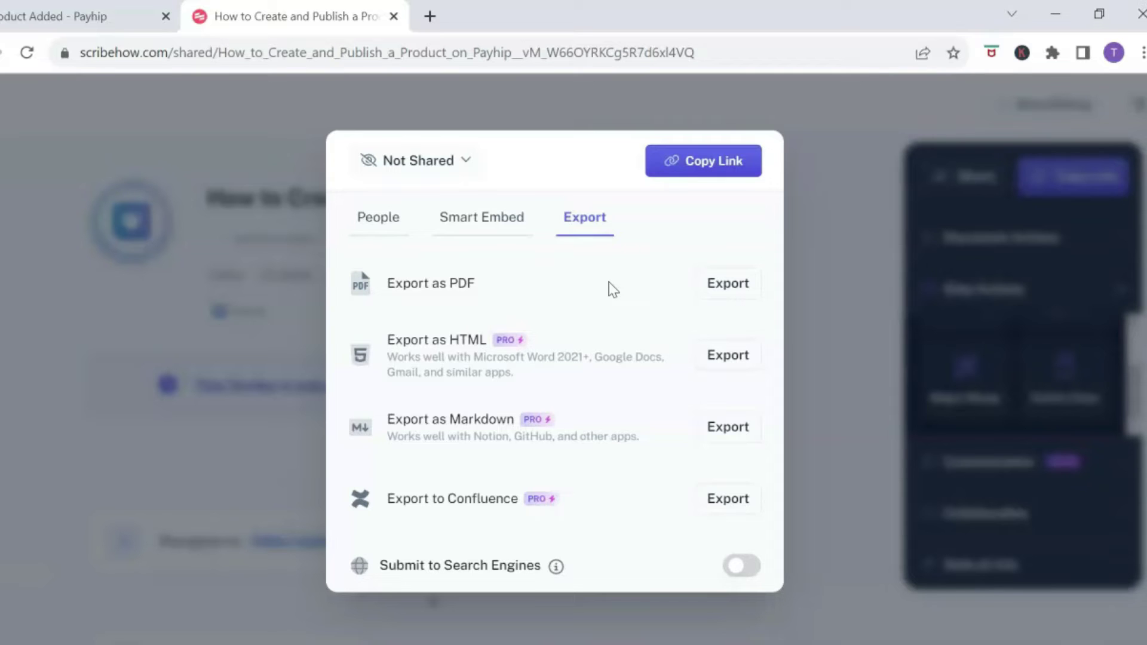
{"action": "left_click", "coordinate": [732, 288]}
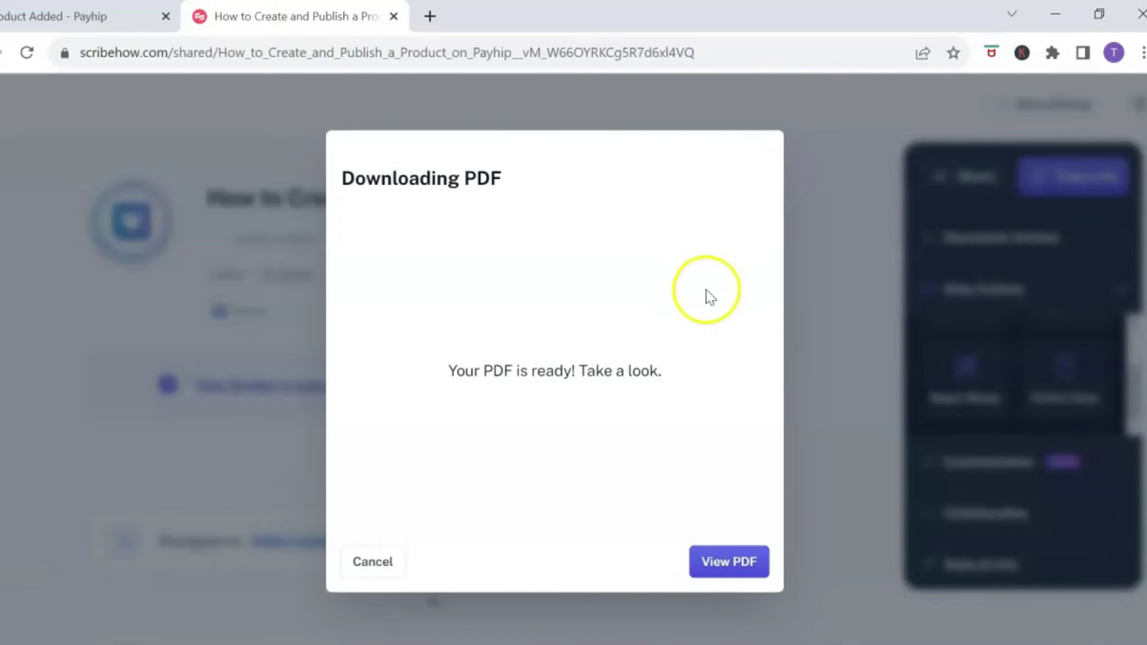
{"action": "left_click", "coordinate": [738, 568]}
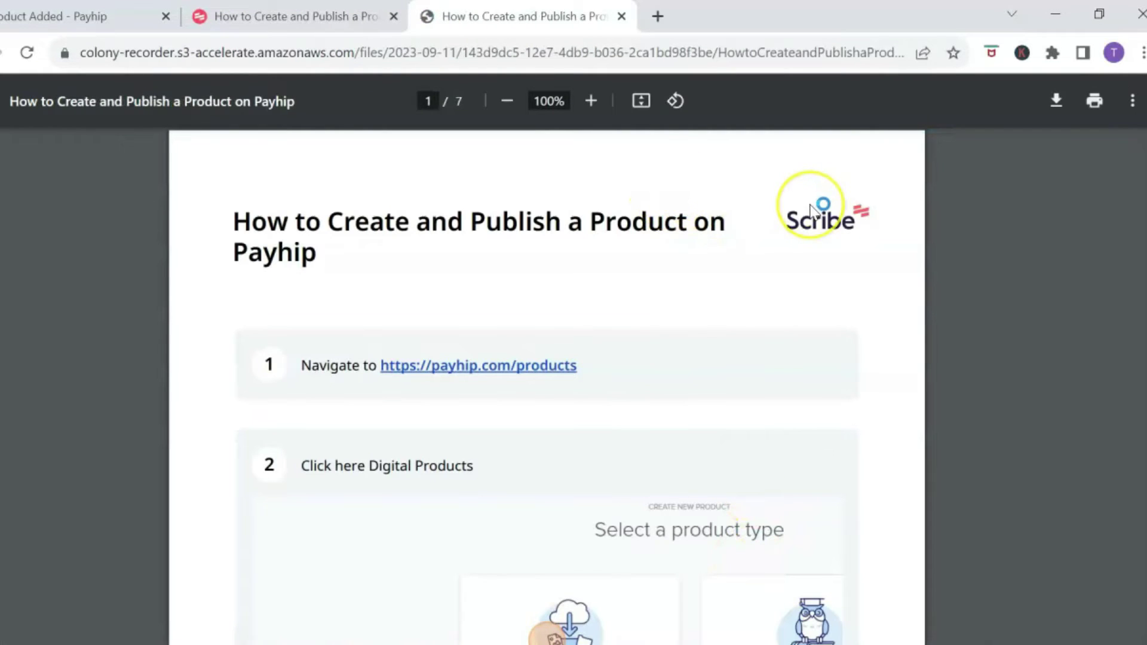
Look over the exported PDF and save it to the Downloads folder under its suggested file name.
{"action": "scroll", "coordinate": [809, 208], "scroll_direction": "down", "scroll_amount": 5}
{"action": "scroll", "coordinate": [814, 210], "scroll_direction": "down", "scroll_amount": 5}
{"action": "scroll", "coordinate": [814, 210], "scroll_direction": "up", "scroll_amount": 6}
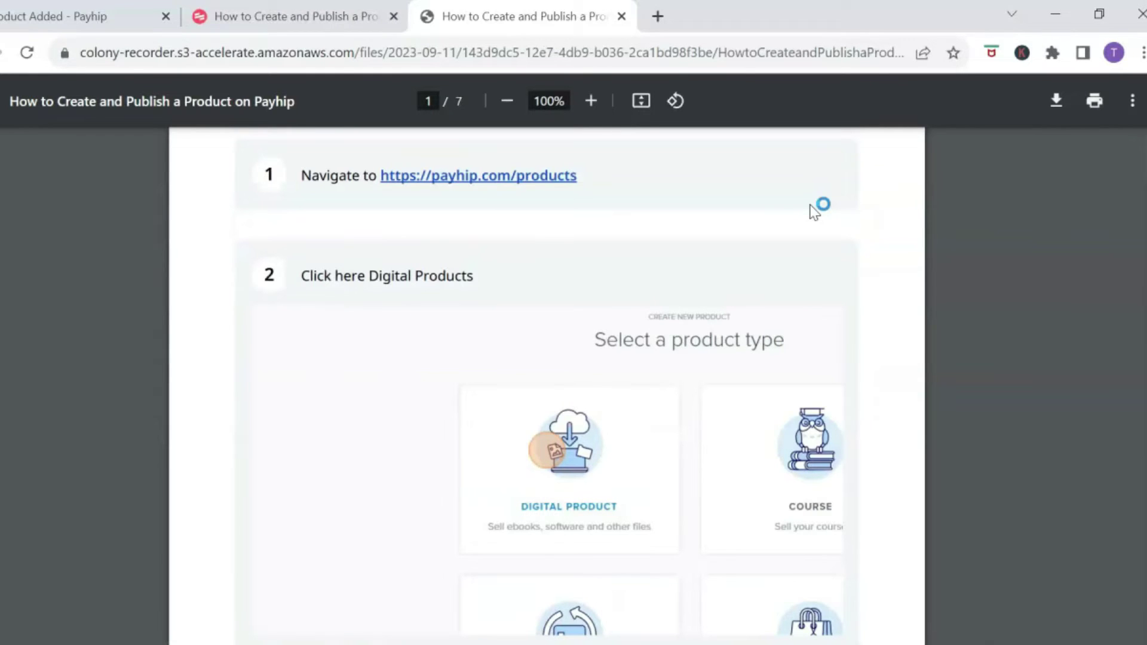
{"action": "left_click", "coordinate": [1058, 102]}
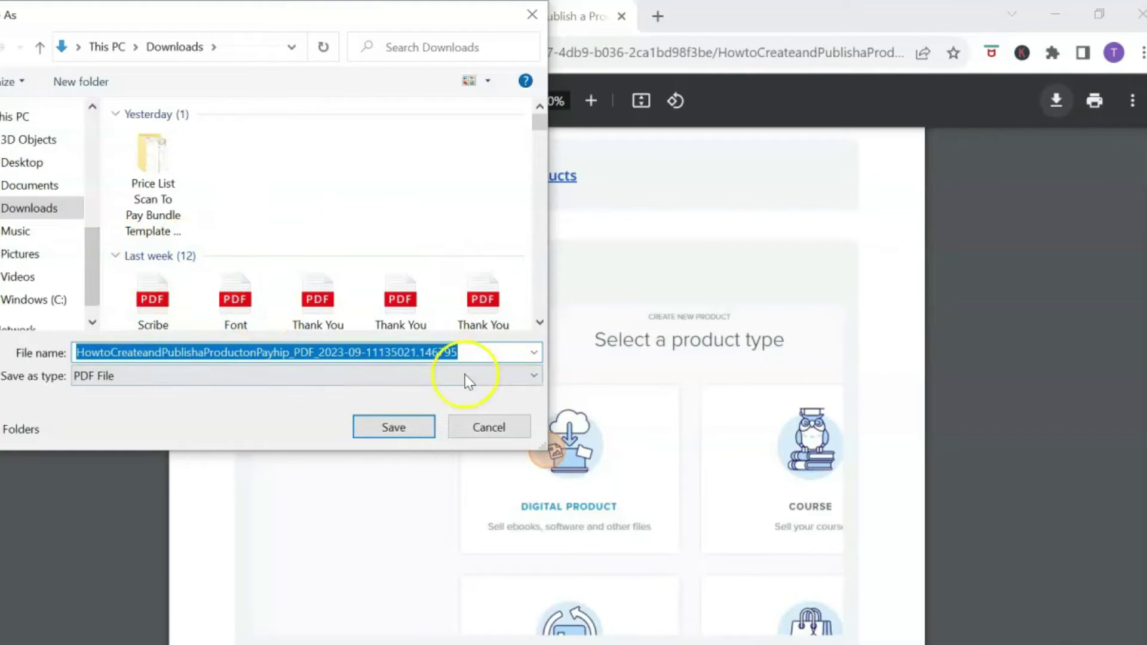
{"action": "left_click", "coordinate": [398, 427]}
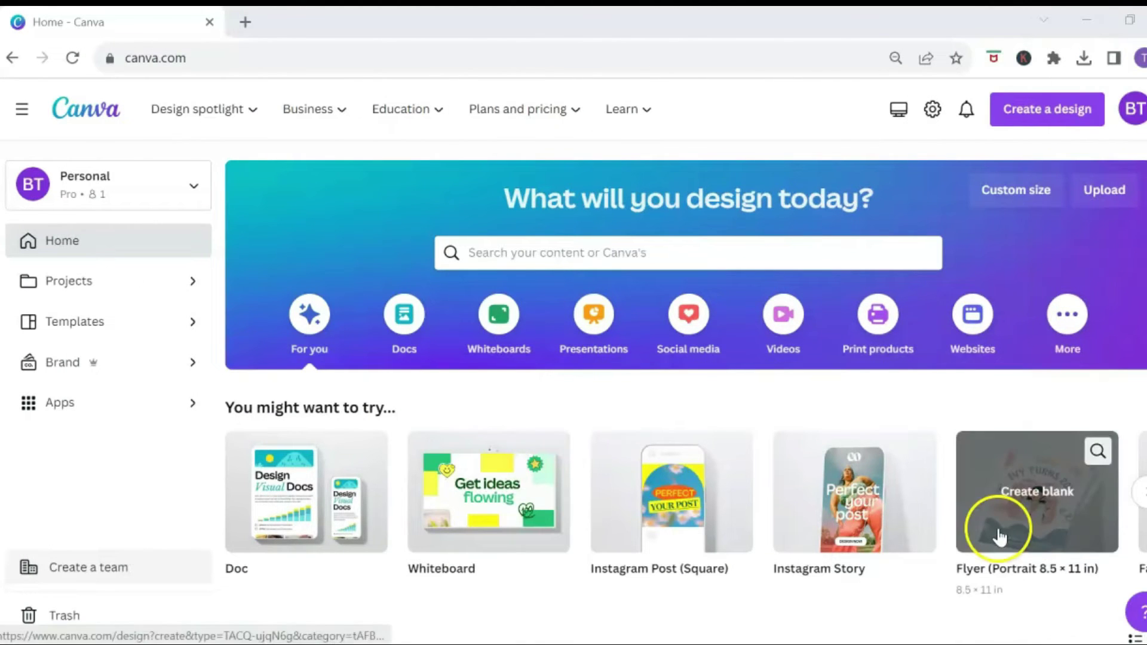
Switch to Canva and import the "HowtoCreateandPublishaProductonPayhip" PDF from the Downloads folder as a new design.
{"action": "left_click", "coordinate": [1056, 117]}
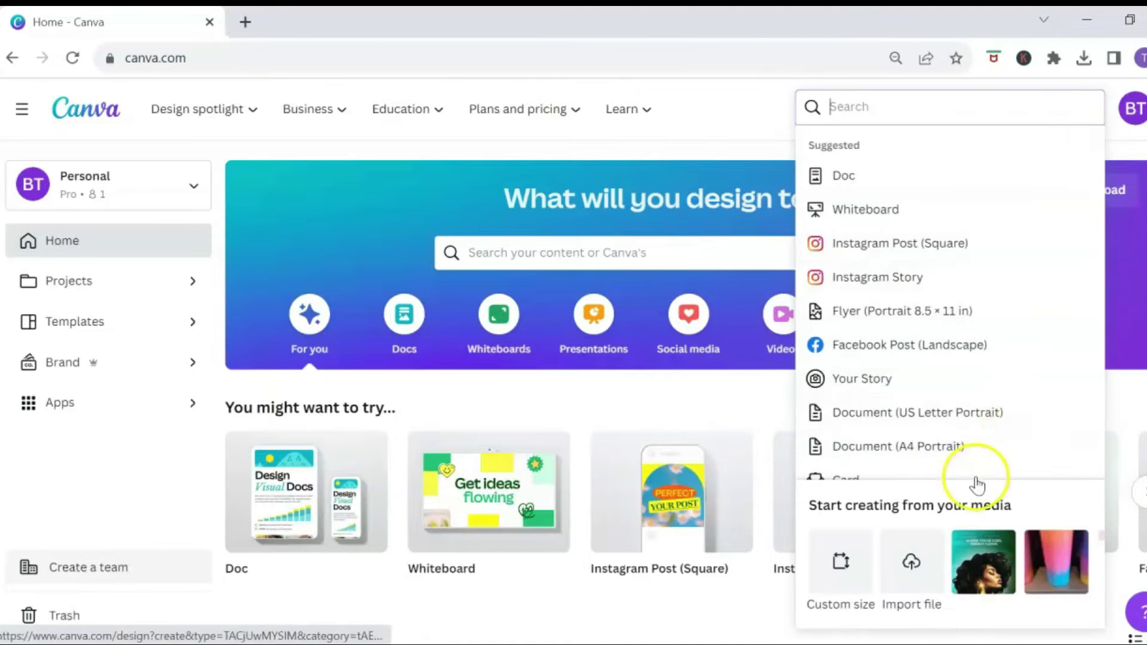
{"action": "left_click", "coordinate": [912, 564]}
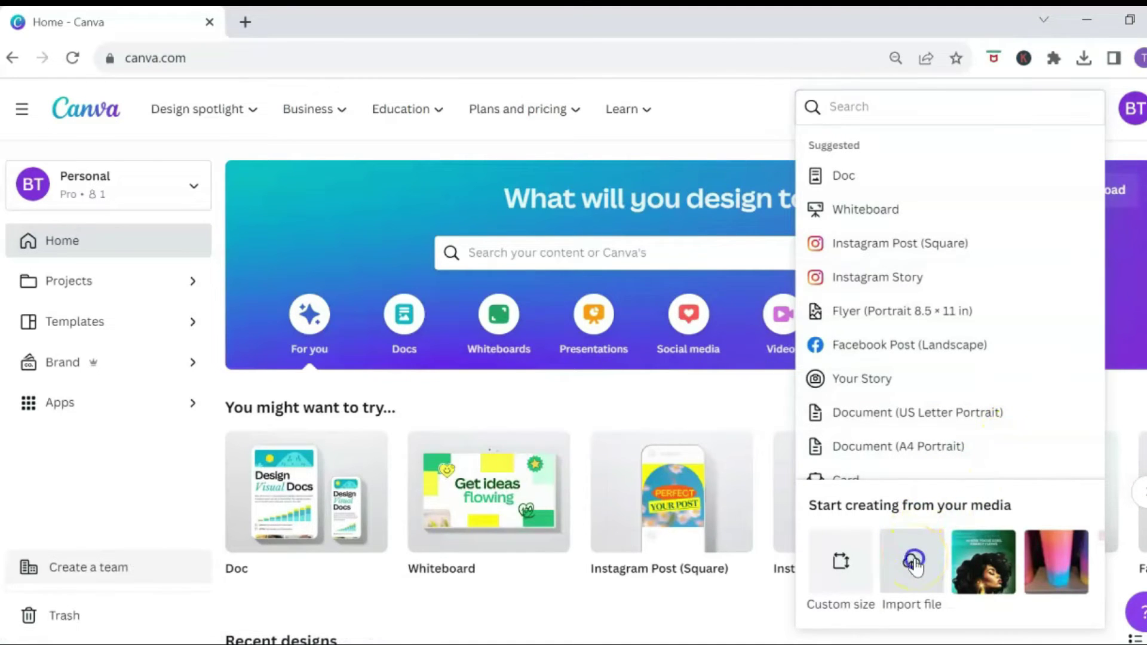
{"action": "left_click", "coordinate": [205, 170]}
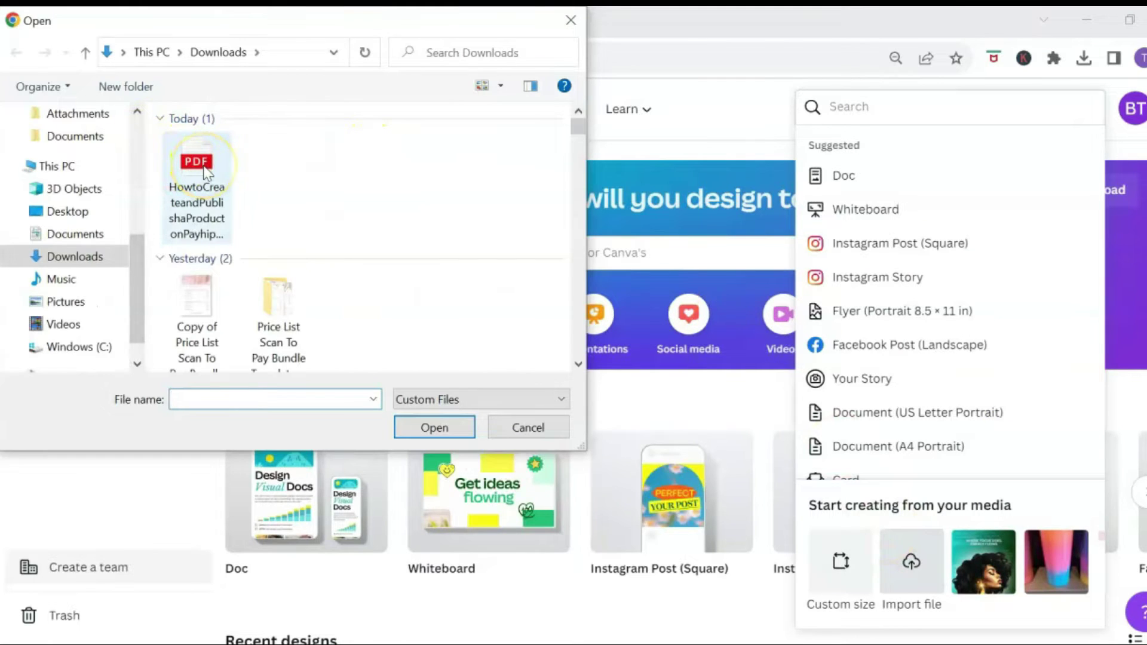
{"action": "left_click", "coordinate": [205, 171]}
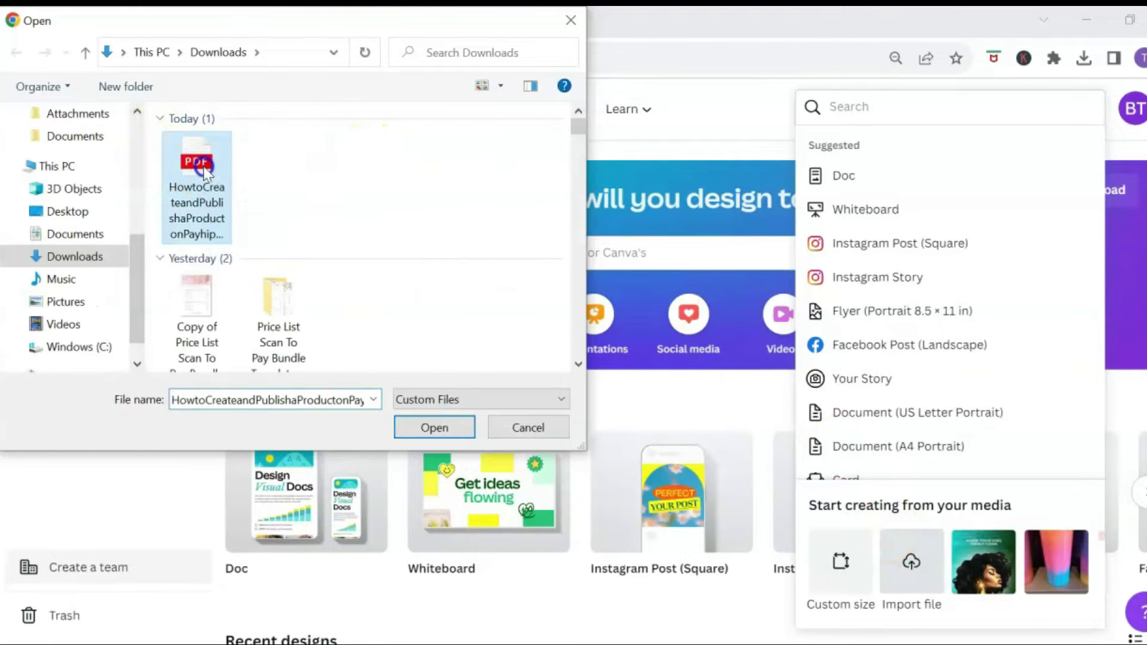
{"action": "left_click", "coordinate": [434, 428]}
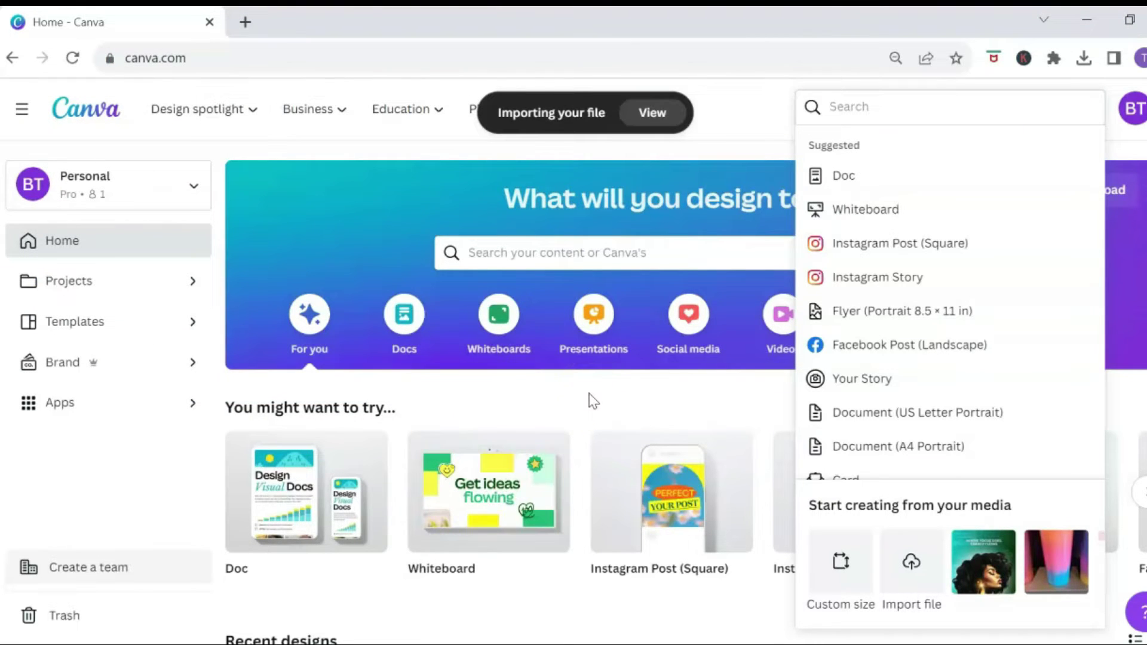
Open the imported Payhip guide from the recent designs for editing.
{"action": "scroll", "coordinate": [579, 411], "scroll_direction": "down", "scroll_amount": 3}
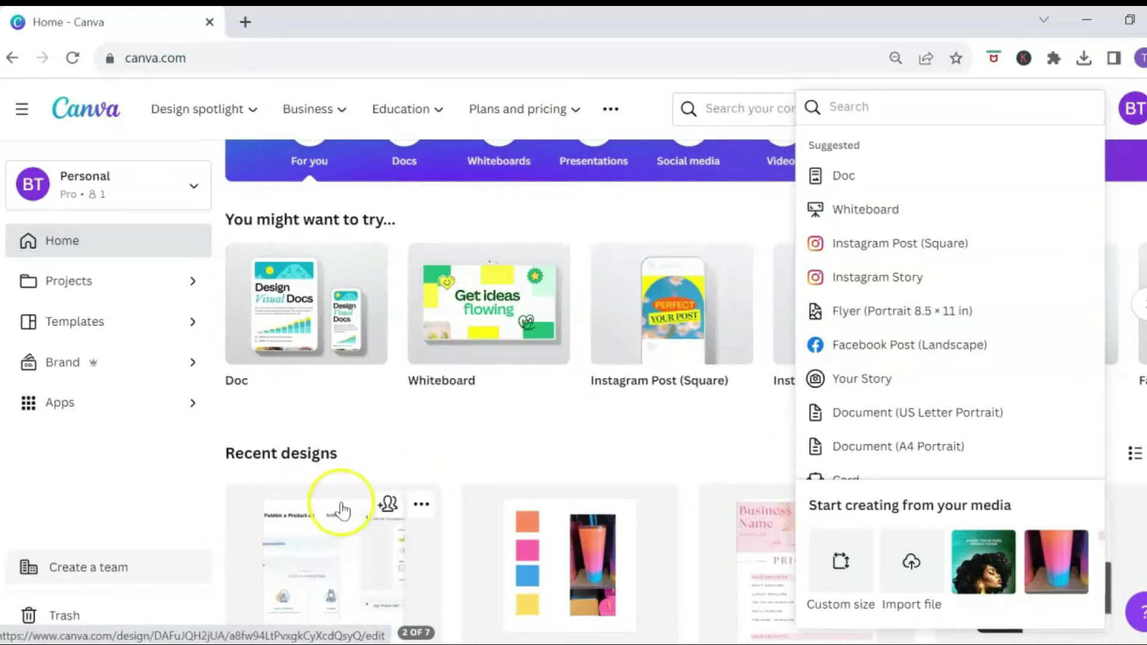
{"action": "scroll", "coordinate": [275, 456], "scroll_direction": "down", "scroll_amount": 5}
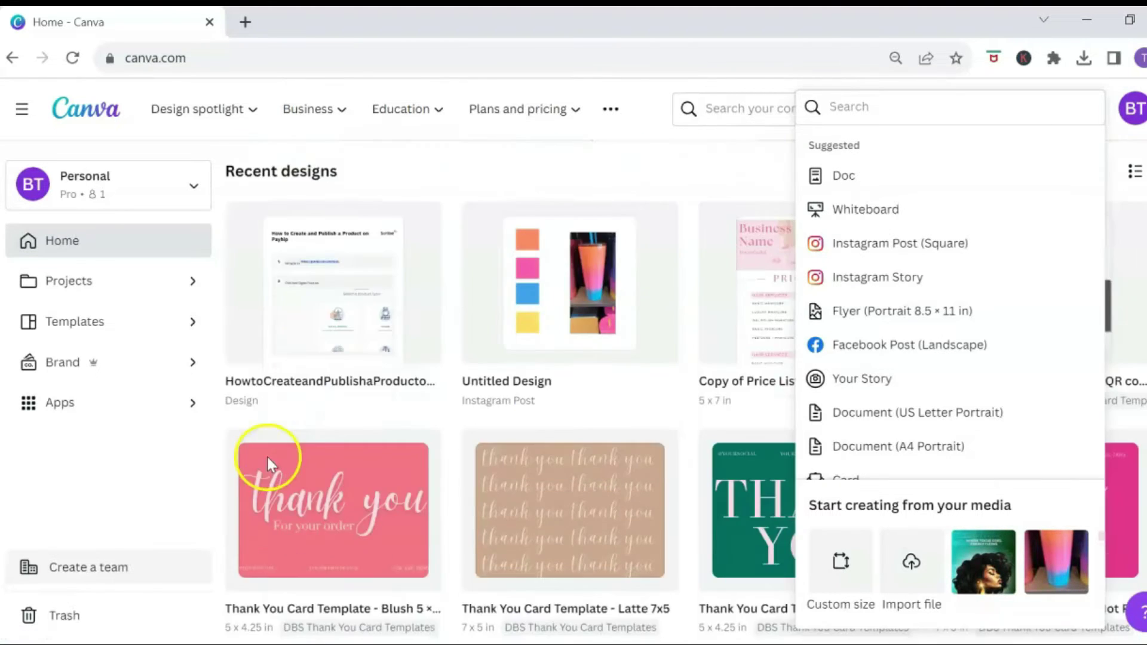
{"action": "left_click", "coordinate": [335, 302]}
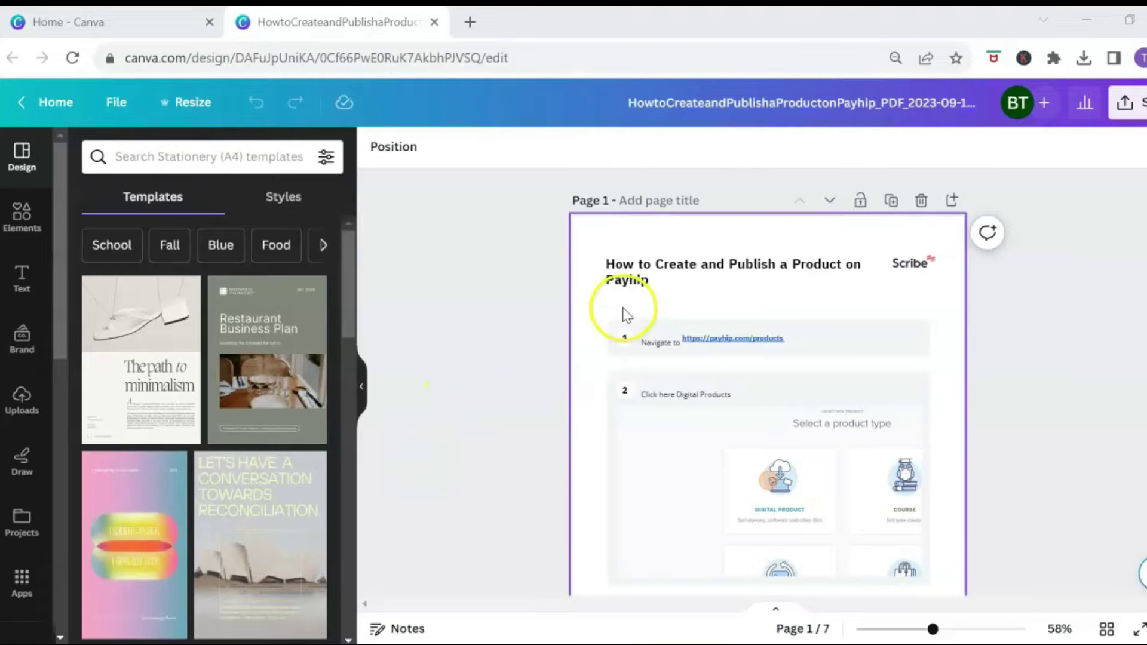
Select the title, Scribe logo and step elements on page 1 in turn to check whether each is separately editable.
{"action": "left_click", "coordinate": [624, 285]}
{"action": "left_click", "coordinate": [888, 266]}
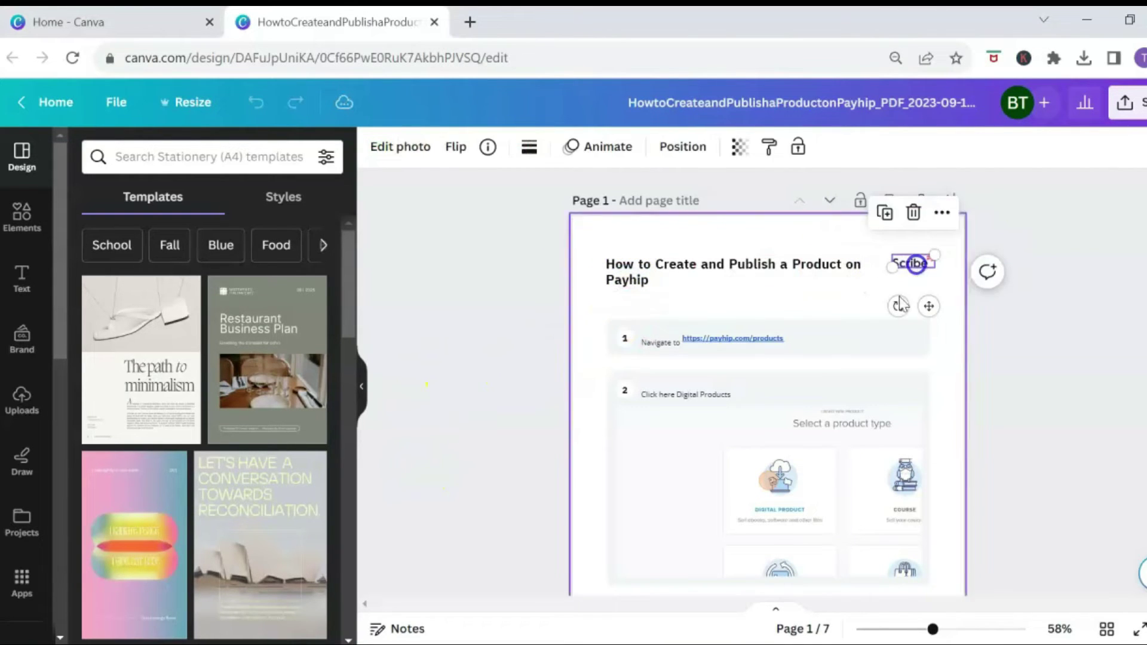
{"action": "left_click", "coordinate": [873, 324]}
{"action": "left_click", "coordinate": [623, 392]}
{"action": "left_click", "coordinate": [657, 404]}
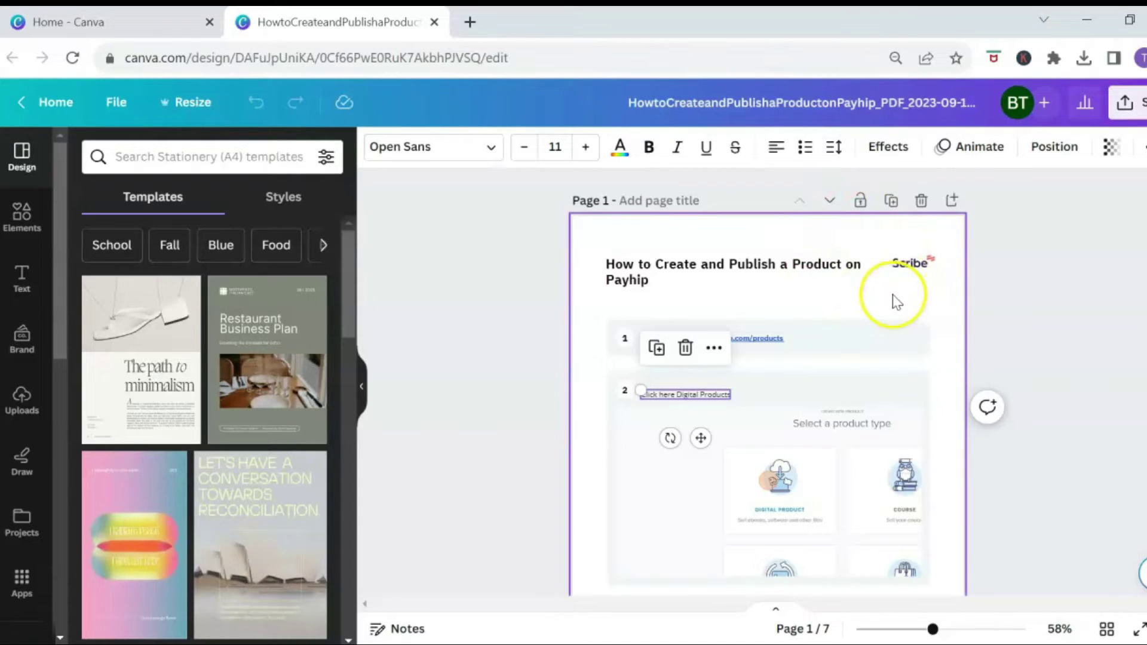
Delete the Scribe logo beside the title on page 1.
{"action": "left_click", "coordinate": [914, 265]}
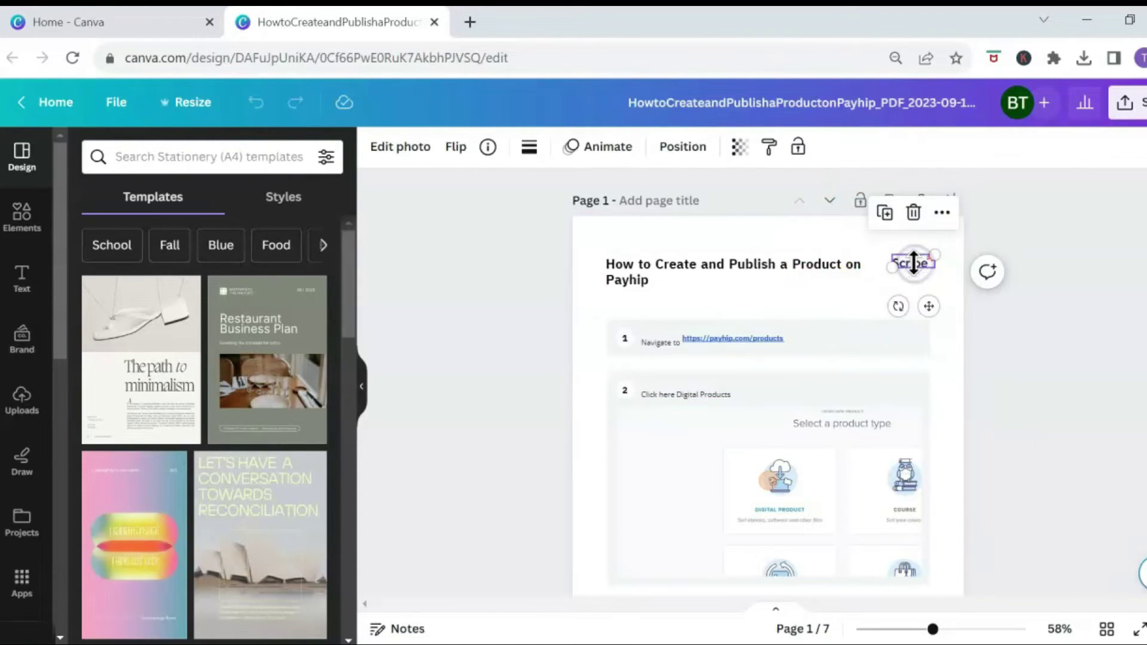
{"action": "left_click", "coordinate": [913, 218]}
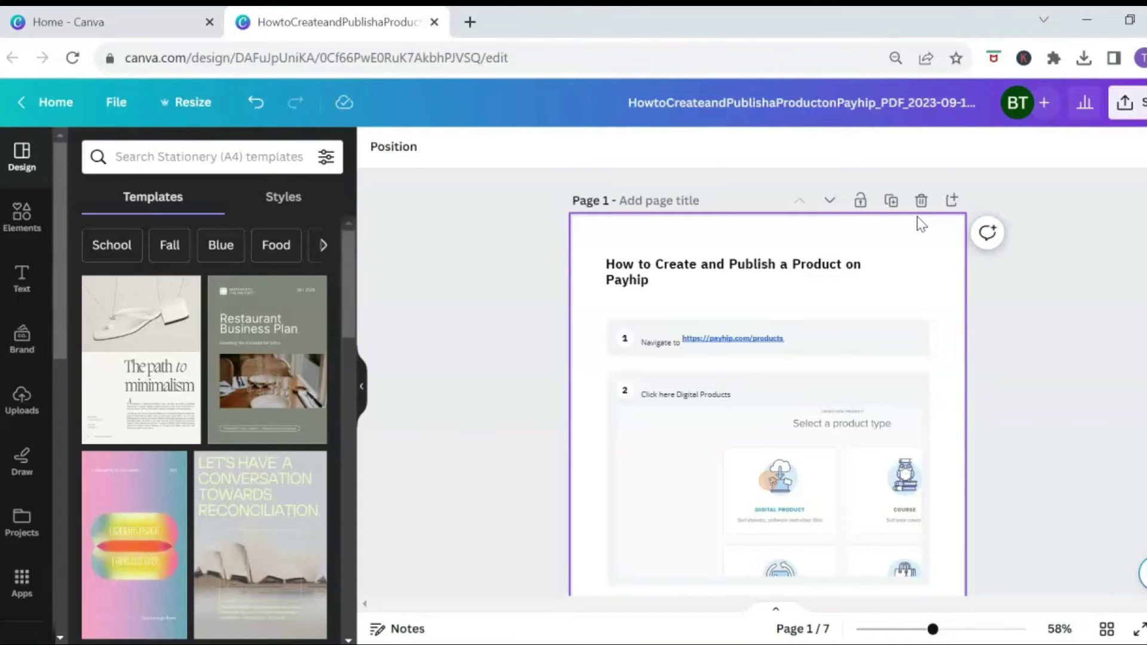
{"action": "left_click", "coordinate": [966, 307]}
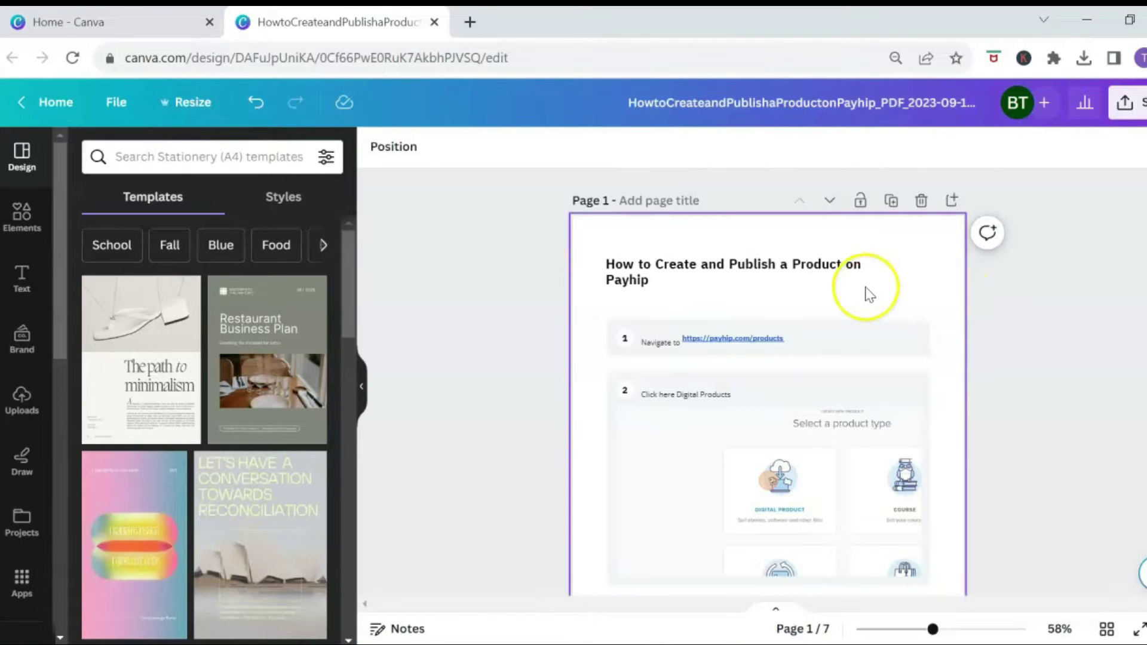
Find the Arrow elements and add the thin solid arrow from the shapes to page 1.
{"action": "left_click", "coordinate": [19, 222]}
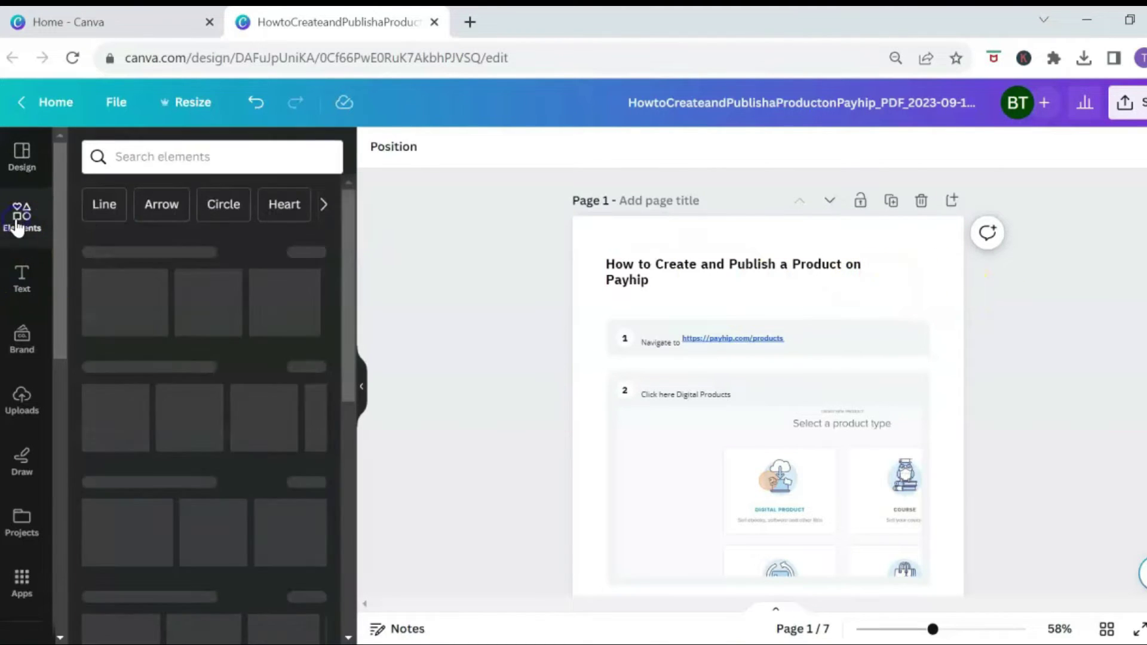
{"action": "left_click", "coordinate": [148, 213]}
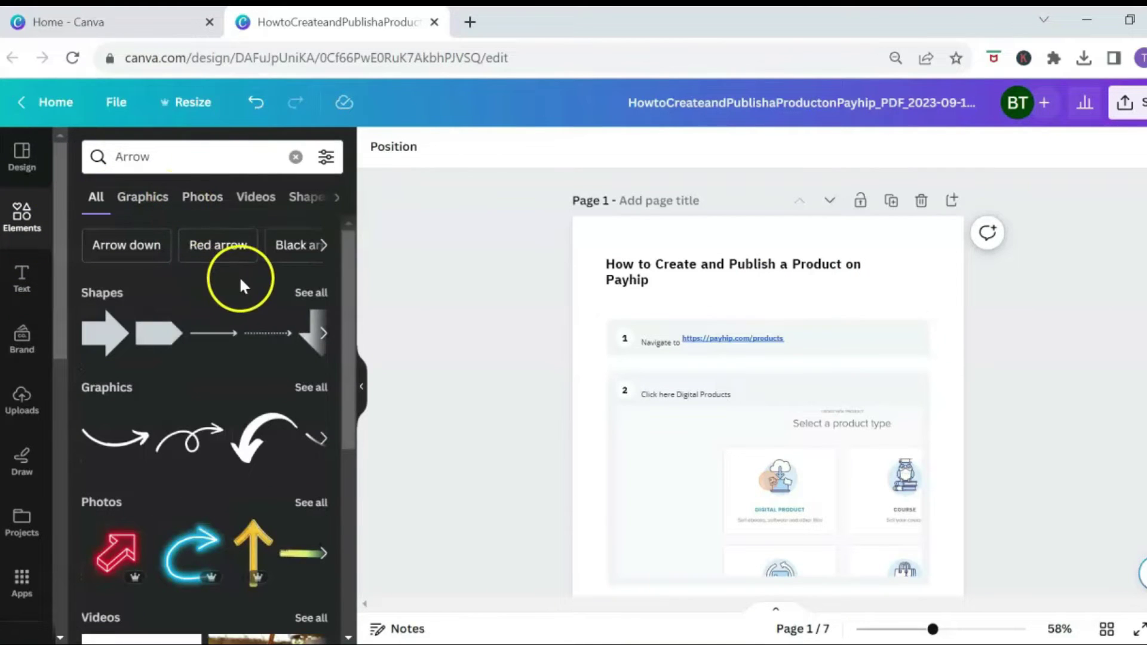
{"action": "scroll", "coordinate": [206, 362], "scroll_direction": "down", "scroll_amount": 3}
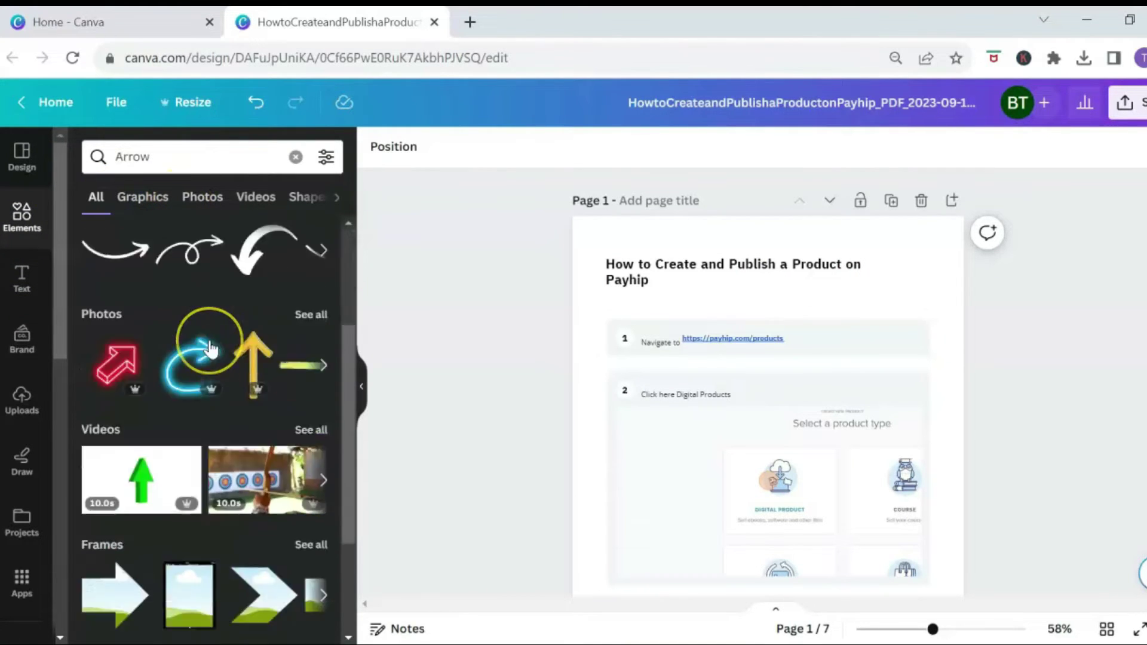
{"action": "scroll", "coordinate": [206, 343], "scroll_direction": "up", "scroll_amount": 3}
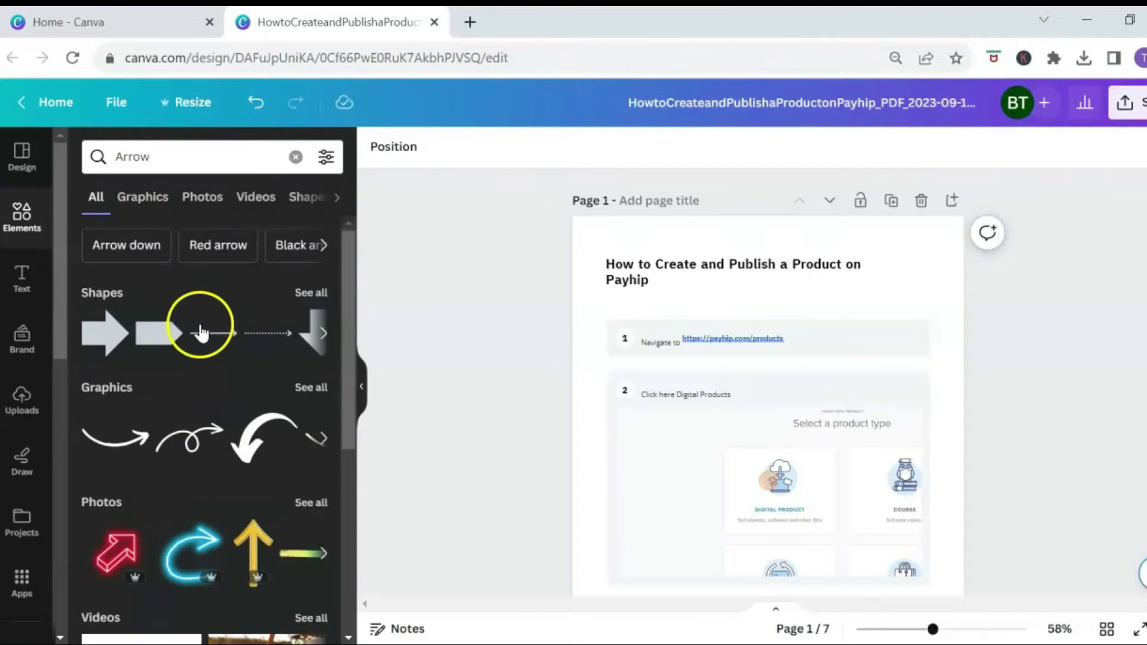
{"action": "left_click", "coordinate": [201, 333]}
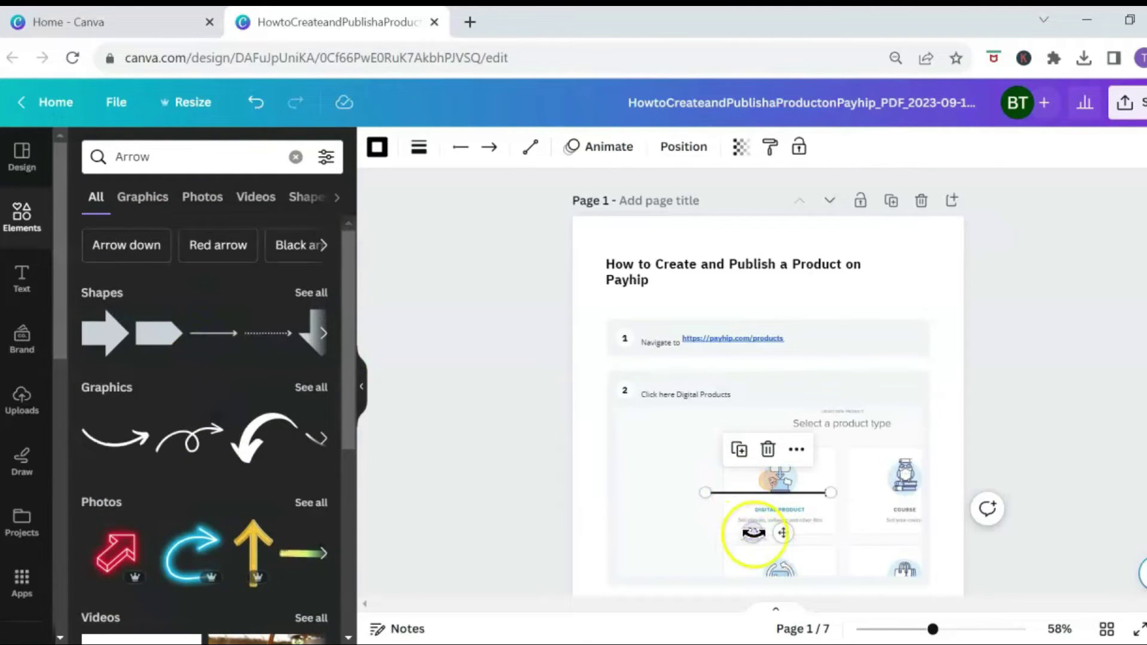
Tilt the arrow slightly upward and move it beside the Digital Product icon so that it points at the icon.
{"action": "left_click_drag", "start_coordinate": [754, 532], "coordinate": [755, 547]}
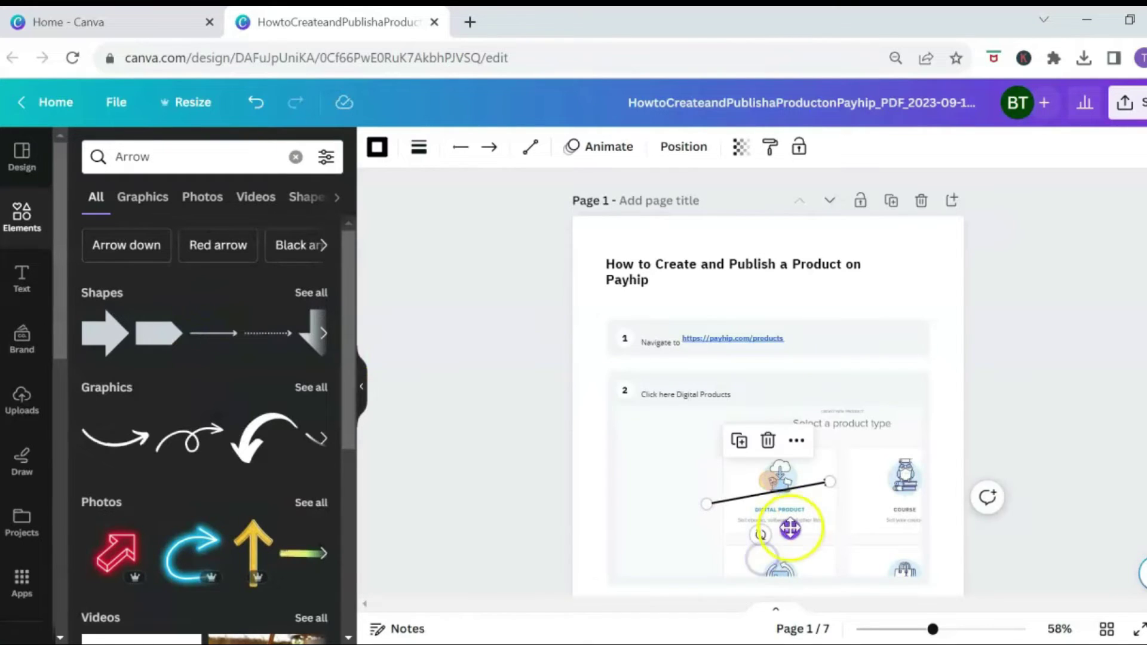
{"action": "left_click_drag", "start_coordinate": [796, 530], "coordinate": [711, 530]}
{"action": "left_click", "coordinate": [1083, 389]}
Recolor the arrow with the orange swatch from the default solid colors.
{"action": "left_click", "coordinate": [707, 485]}
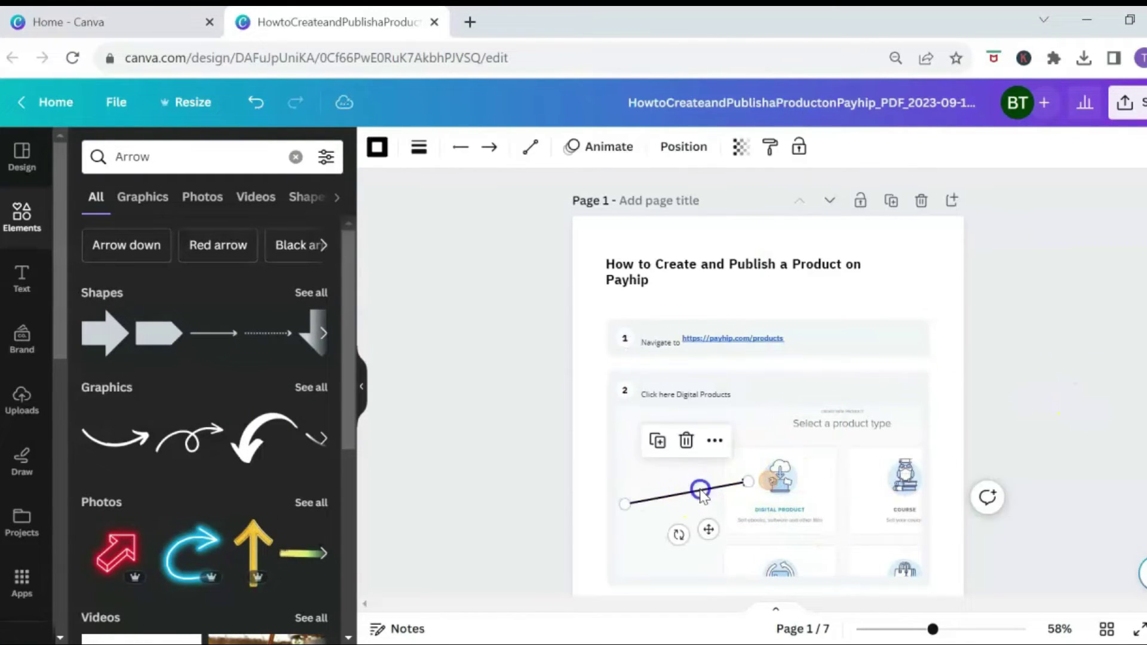
{"action": "left_click", "coordinate": [376, 150]}
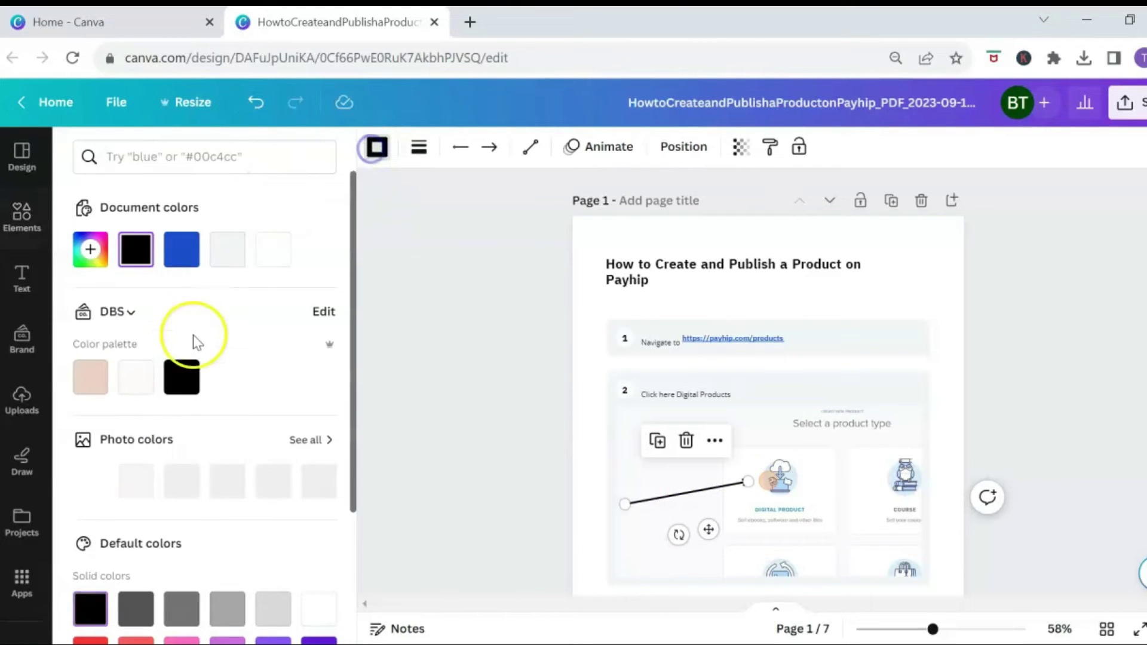
{"action": "scroll", "coordinate": [215, 409], "scroll_direction": "down", "scroll_amount": 3}
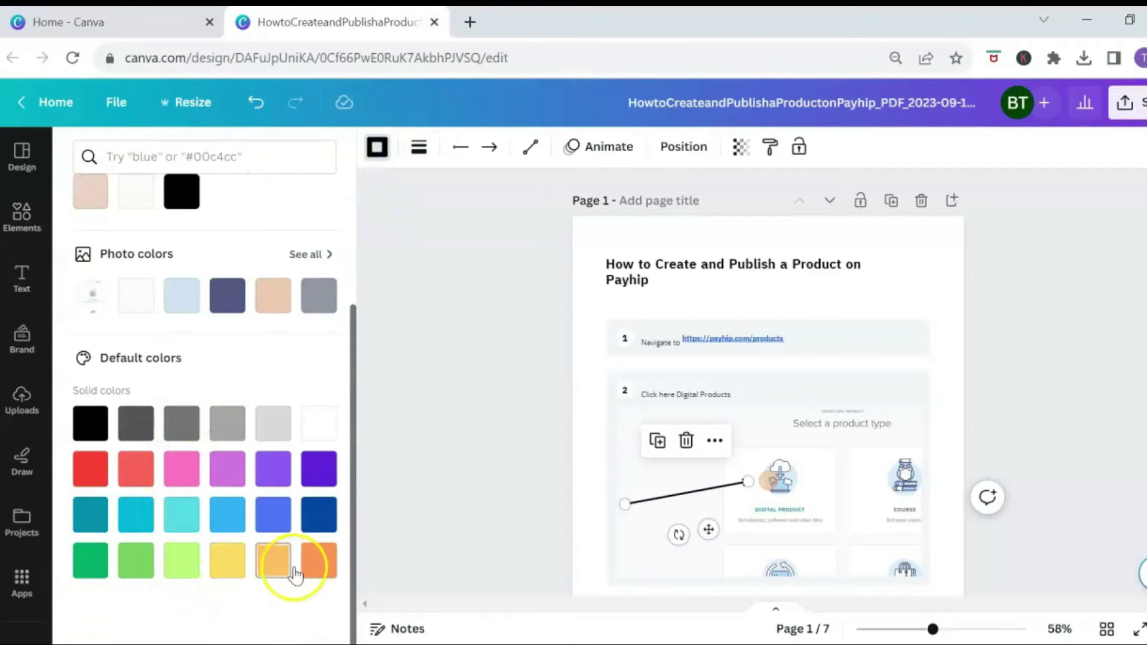
{"action": "left_click", "coordinate": [318, 560]}
{"action": "left_click", "coordinate": [940, 379]}
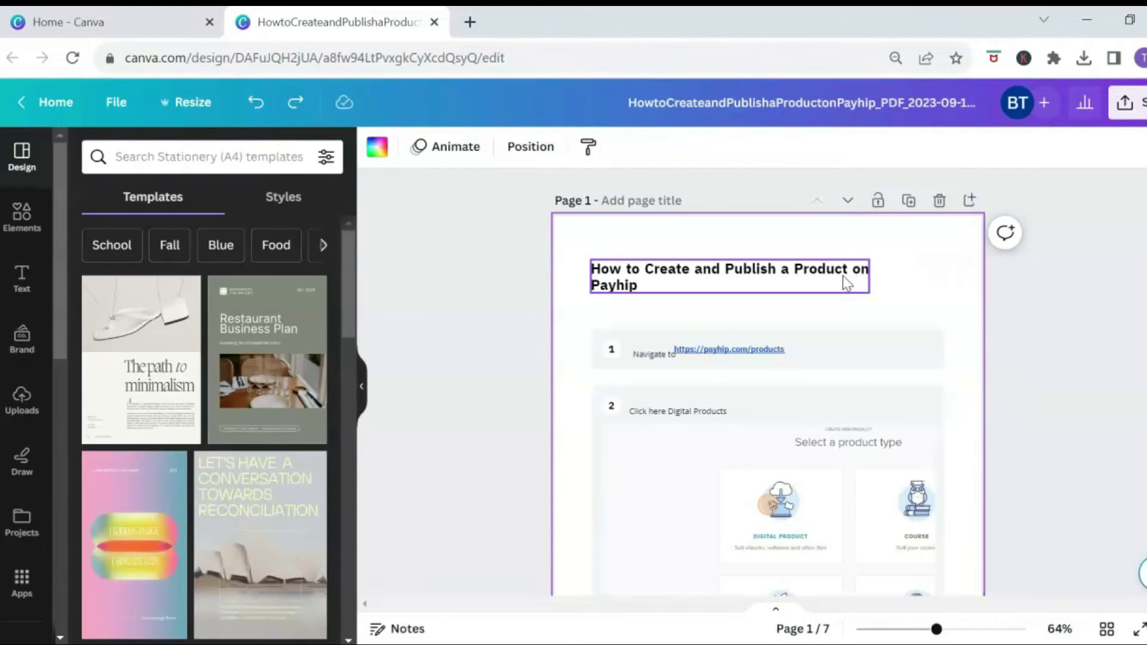
Examine the font, text color and effects options for the page 1 title, and check the page's footer.
{"action": "left_click", "coordinate": [843, 276]}
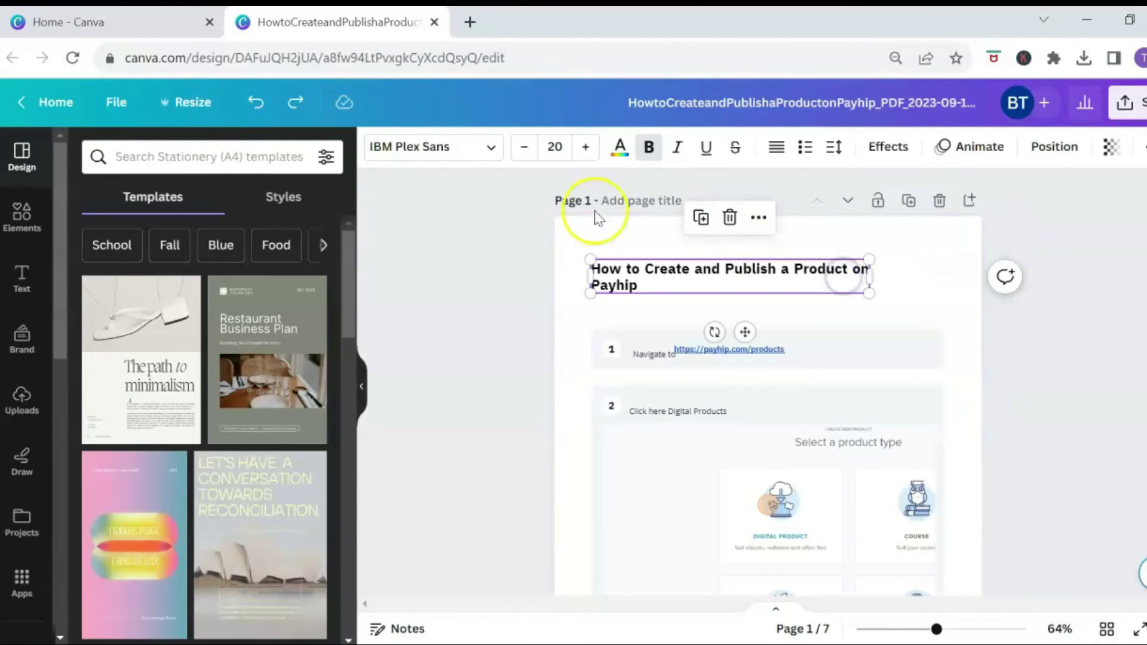
{"action": "left_click", "coordinate": [493, 148]}
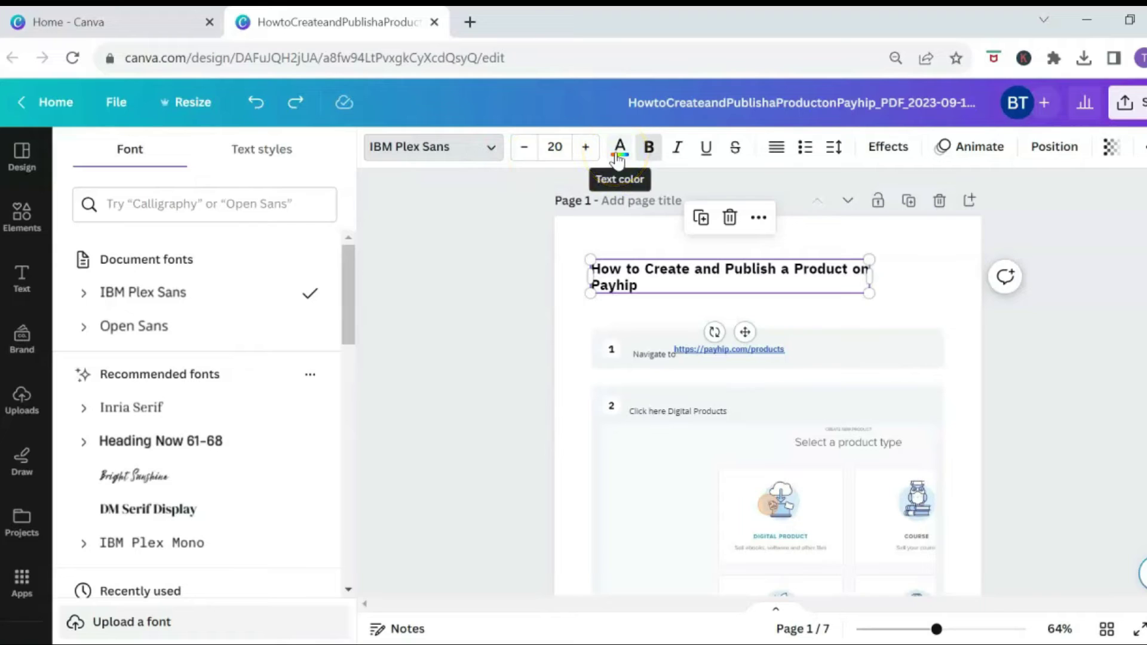
{"action": "left_click", "coordinate": [888, 149]}
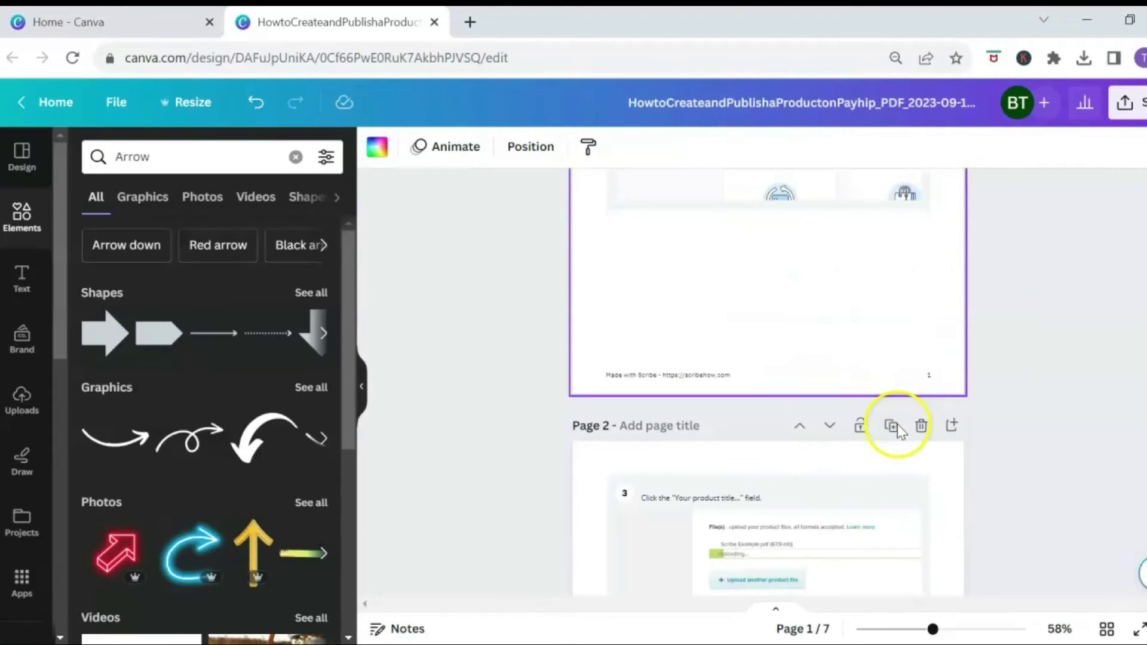
{"action": "scroll", "coordinate": [897, 424], "scroll_direction": "up", "scroll_amount": 2}
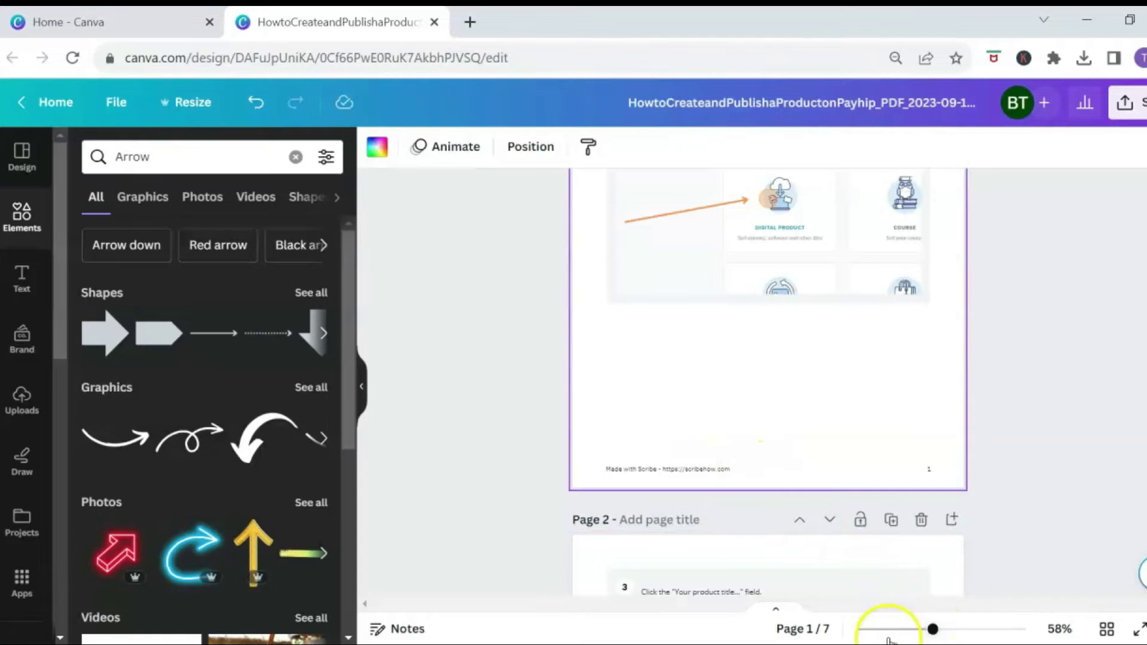
{"action": "left_click_drag", "start_coordinate": [932, 629], "coordinate": [950, 629]}
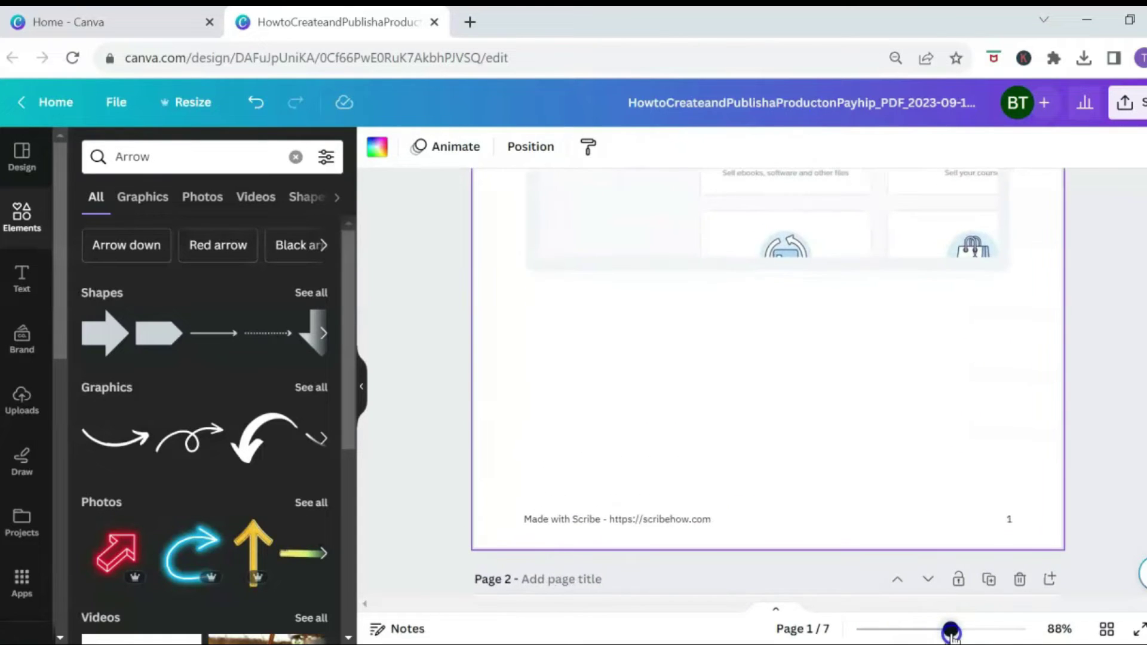
{"action": "left_click", "coordinate": [691, 523]}
{"action": "left_click", "coordinate": [688, 519]}
{"action": "key", "text": "ctrl+c"}
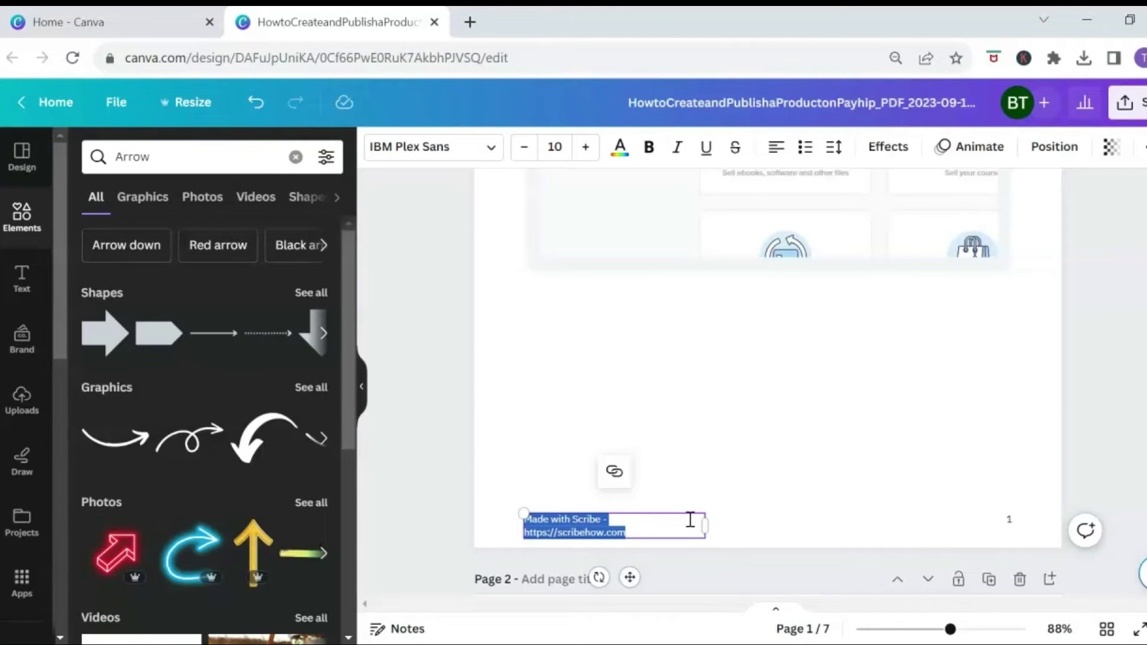
Find the copied Scribe footer text and replace all its occurrences in the design with "bosstoolsstudio.com".
{"action": "left_click", "coordinate": [113, 103]}
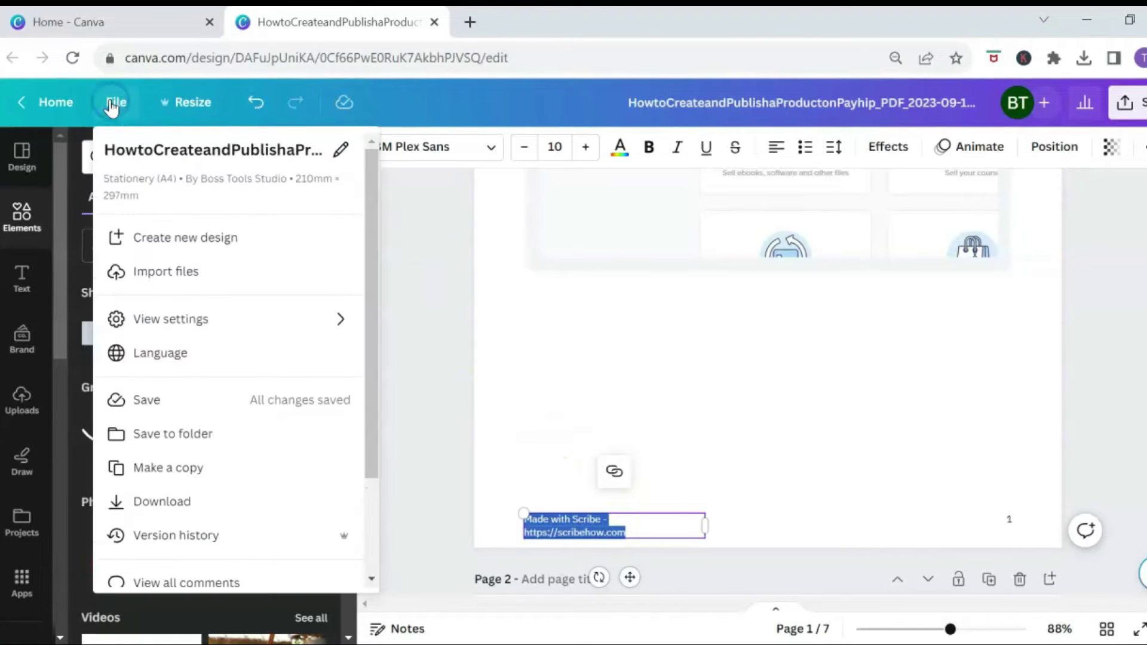
{"action": "scroll", "coordinate": [215, 323], "scroll_direction": "down", "scroll_amount": 2}
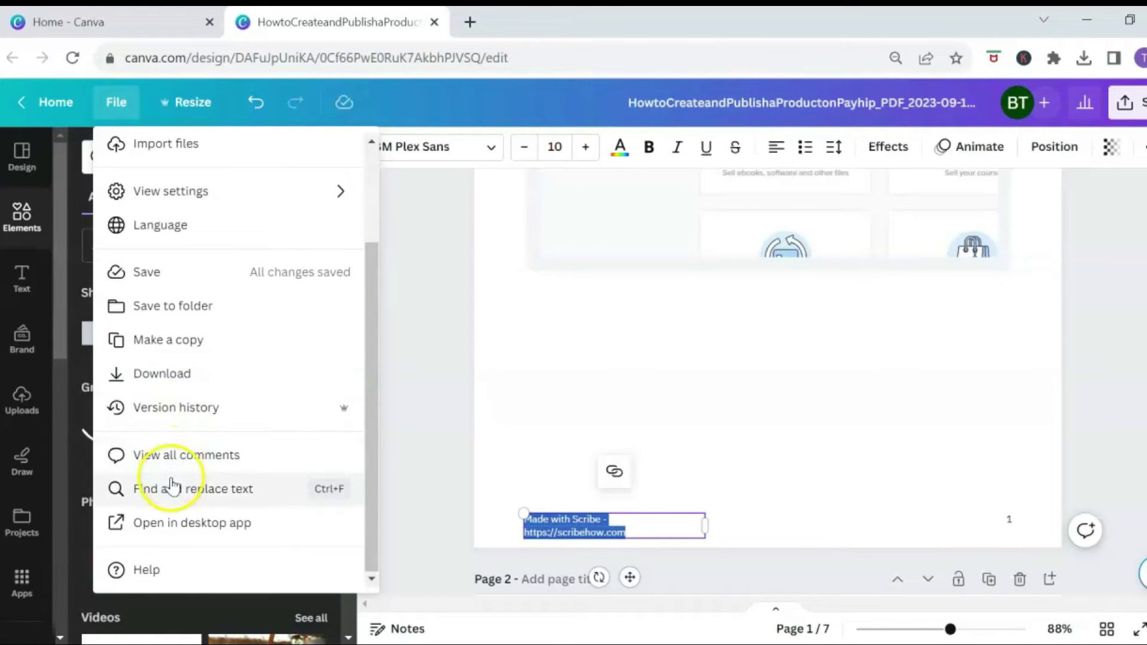
{"action": "left_click", "coordinate": [230, 494]}
{"action": "left_click", "coordinate": [952, 239]}
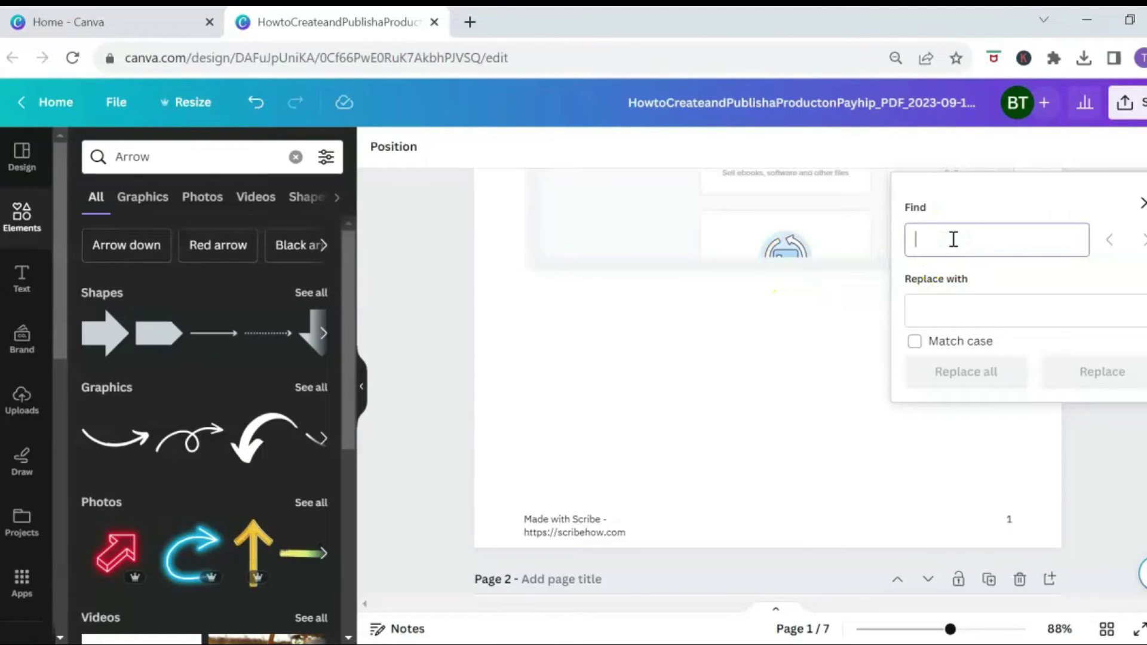
{"action": "key", "text": "ctrl+v"}
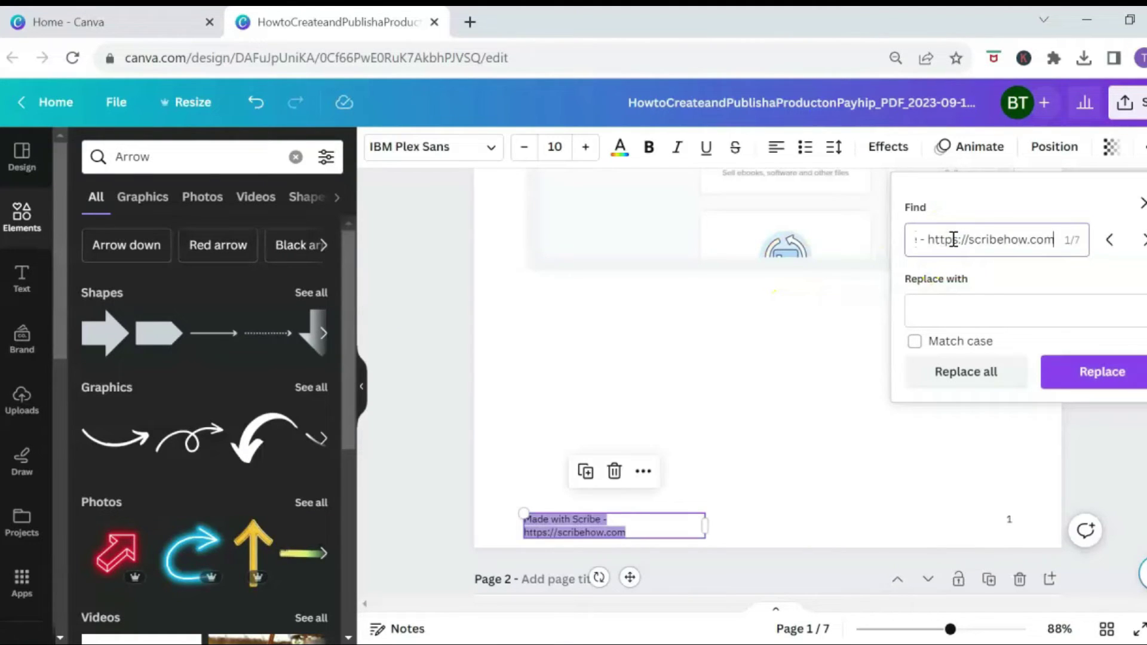
{"action": "left_click", "coordinate": [955, 309]}
{"action": "type", "text": "bosstools"}
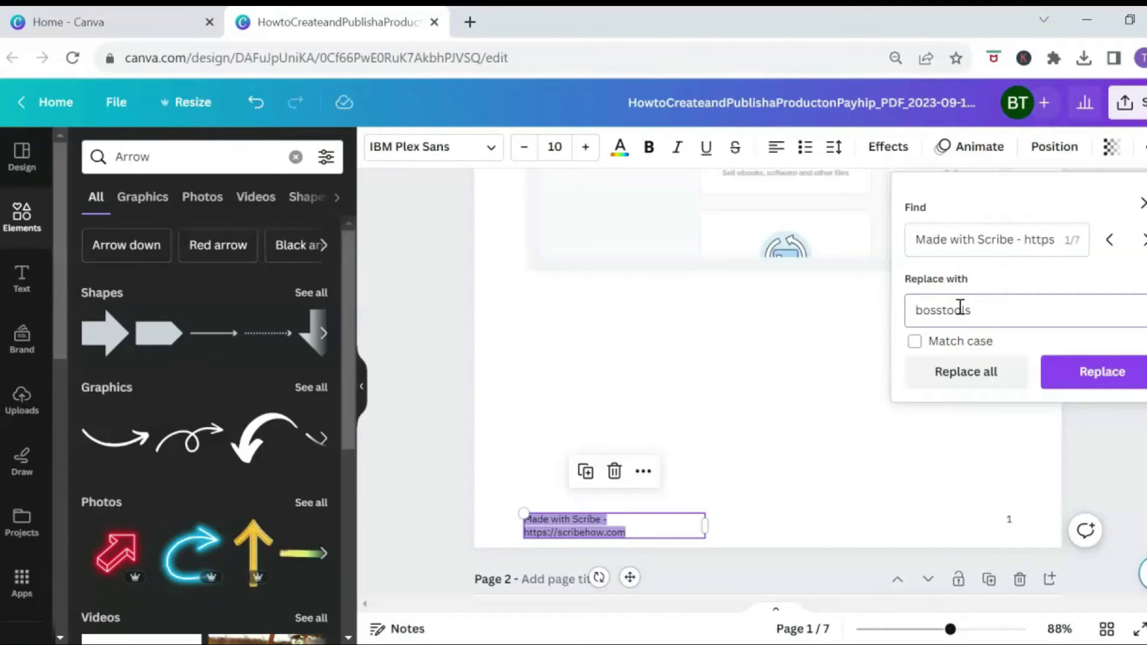
{"action": "type", "text": "studio.com"}
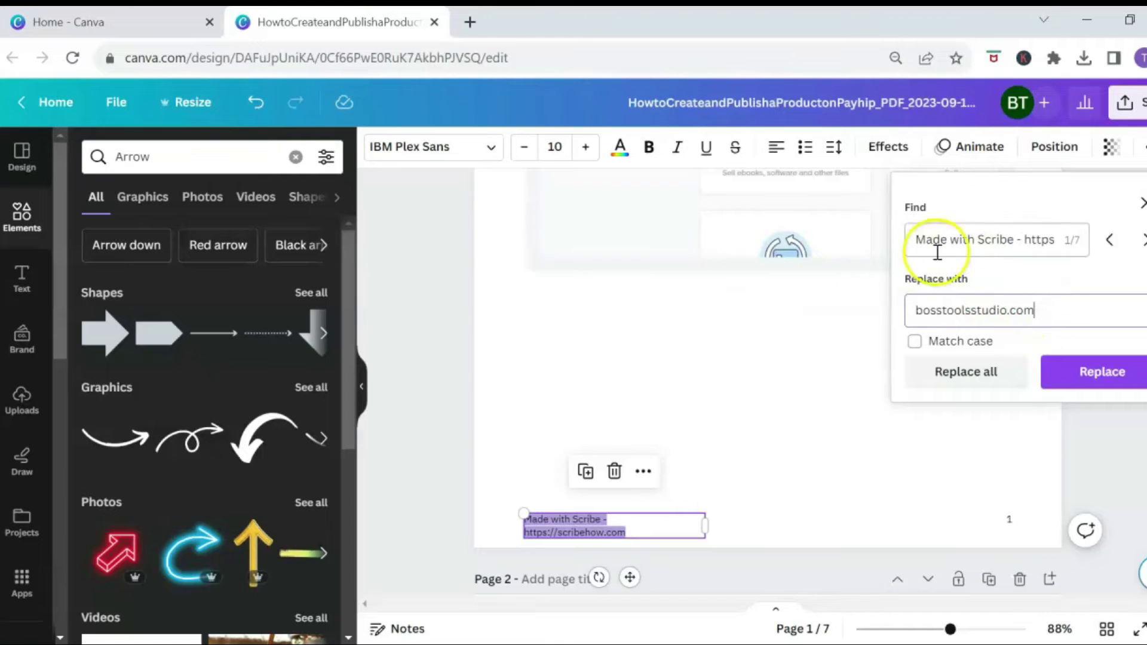
{"action": "left_click", "coordinate": [978, 384]}
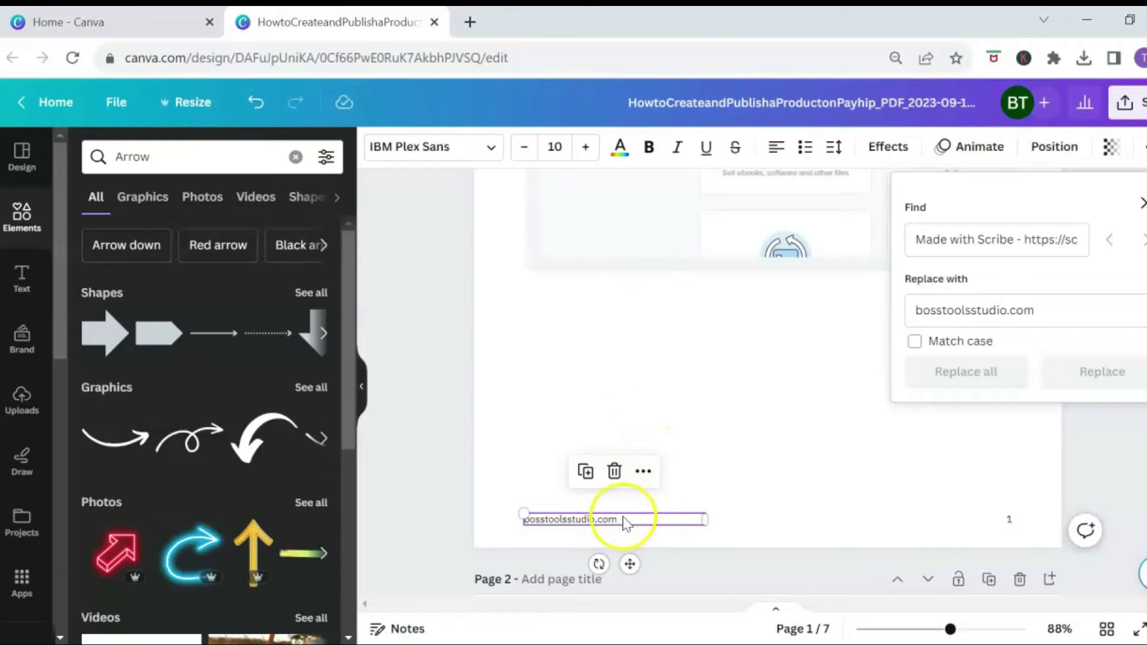
Open the link setting for the website text in the page 1 footer.
{"action": "left_click", "coordinate": [642, 471]}
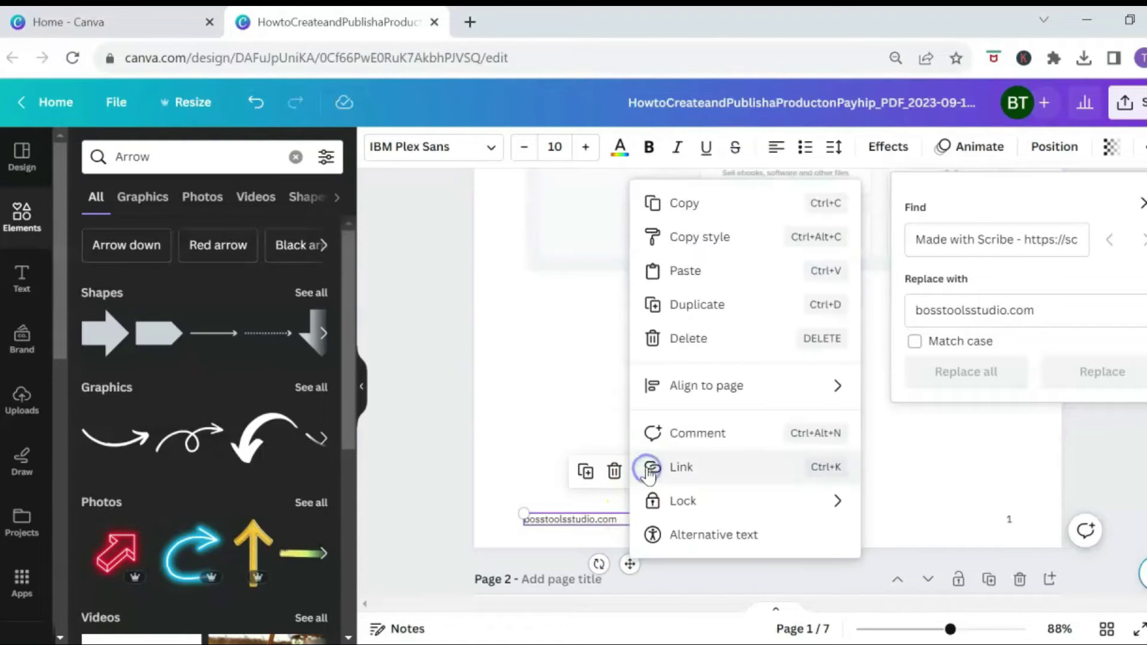
{"action": "left_click", "coordinate": [702, 472]}
{"action": "left_click", "coordinate": [696, 542]}
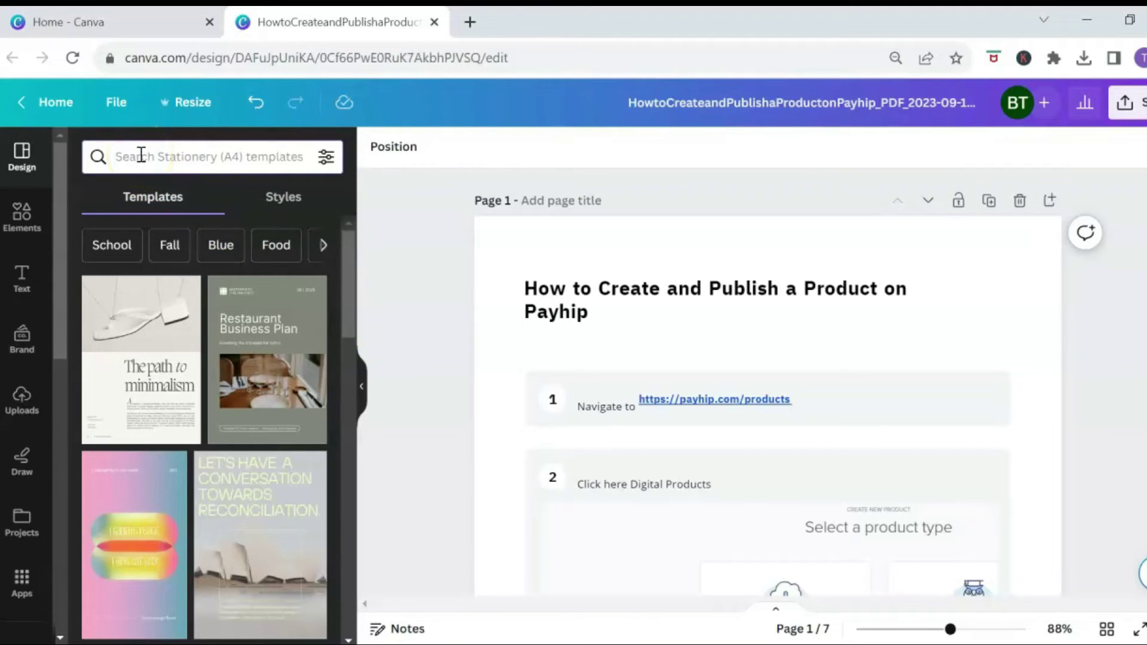
Search the design templates for "workbook", look through the Minimal Coach Self-Care Workbook pages, and return to the template list.
{"action": "type", "text": "workbook"}
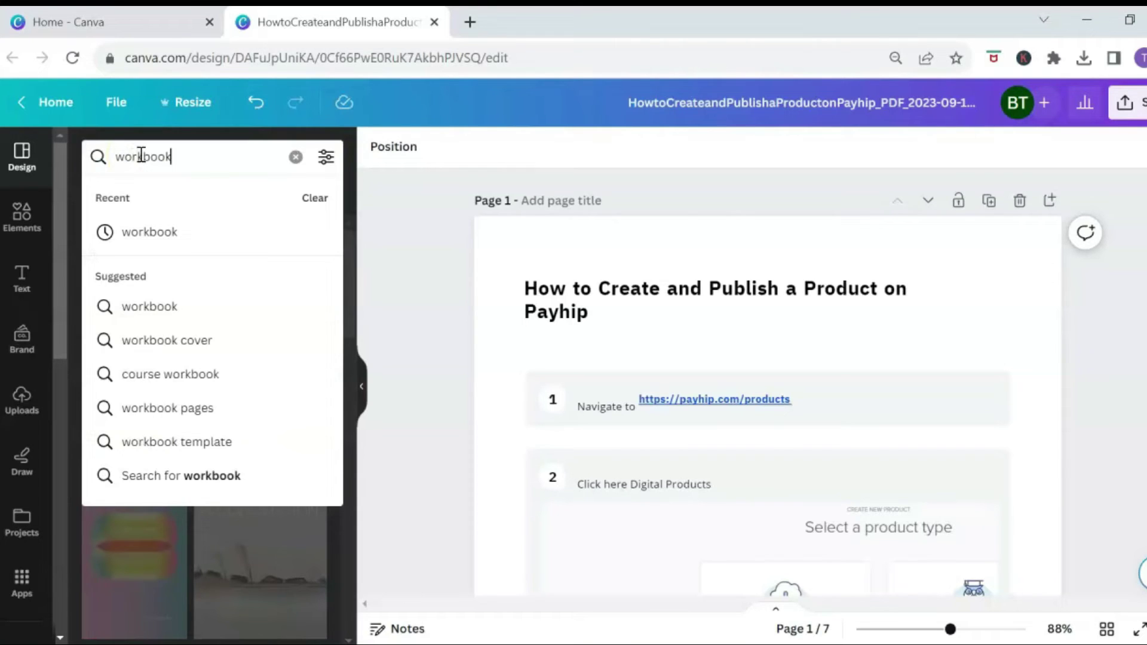
{"action": "key", "text": "Return"}
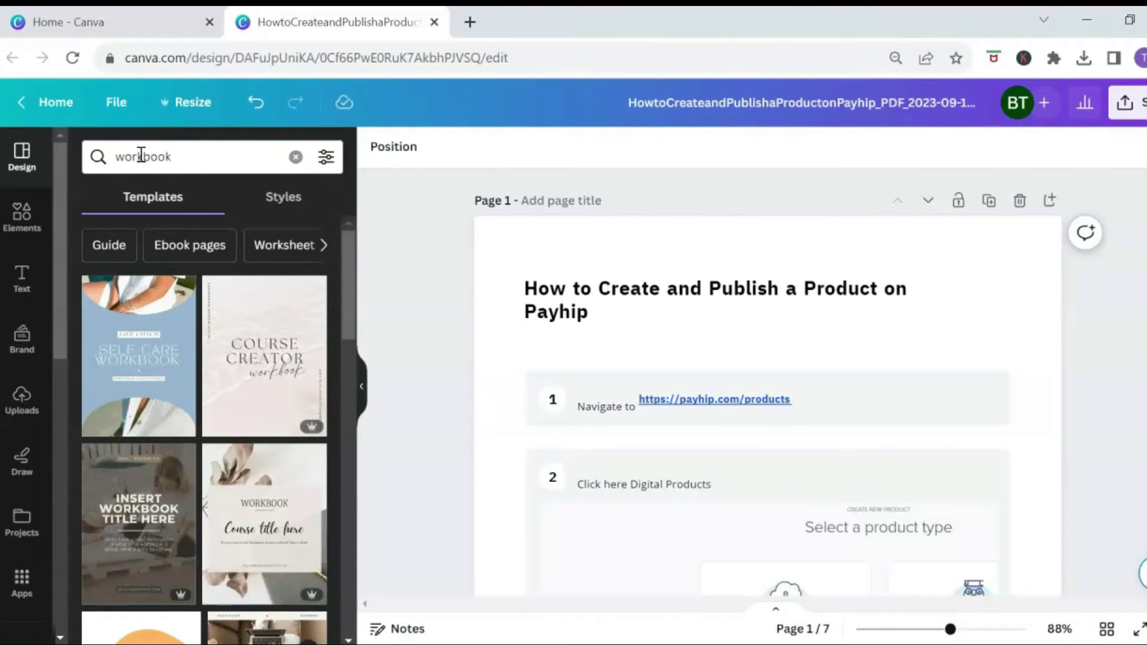
{"action": "left_click", "coordinate": [146, 349]}
{"action": "scroll", "coordinate": [243, 384], "scroll_direction": "down", "scroll_amount": 5}
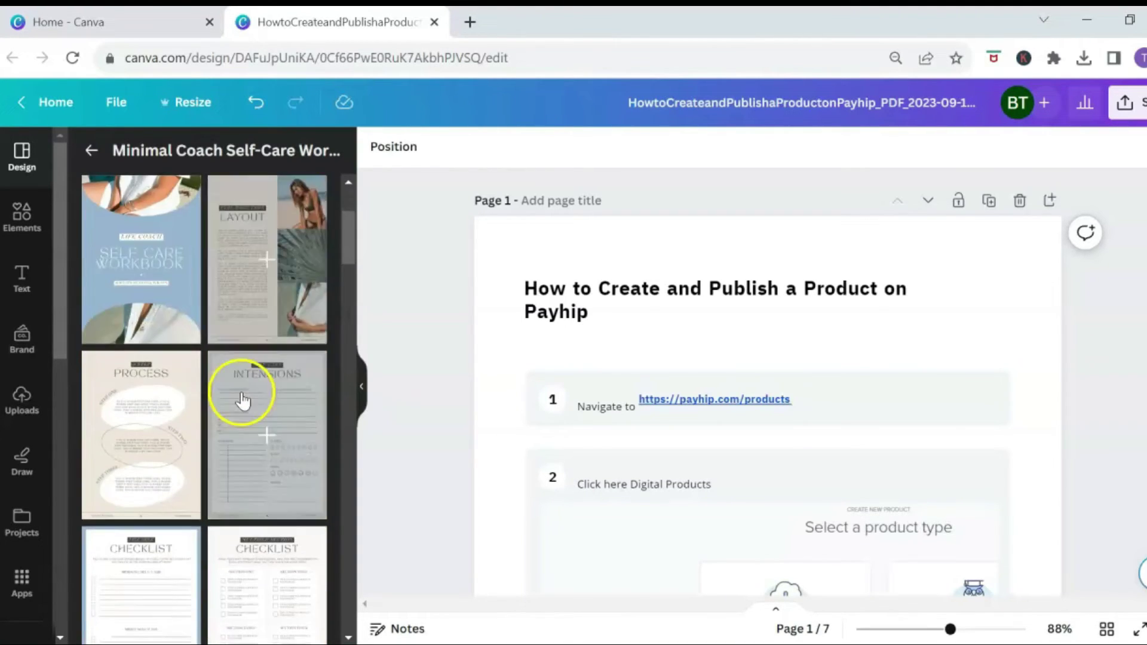
{"action": "scroll", "coordinate": [239, 397], "scroll_direction": "up", "scroll_amount": 5}
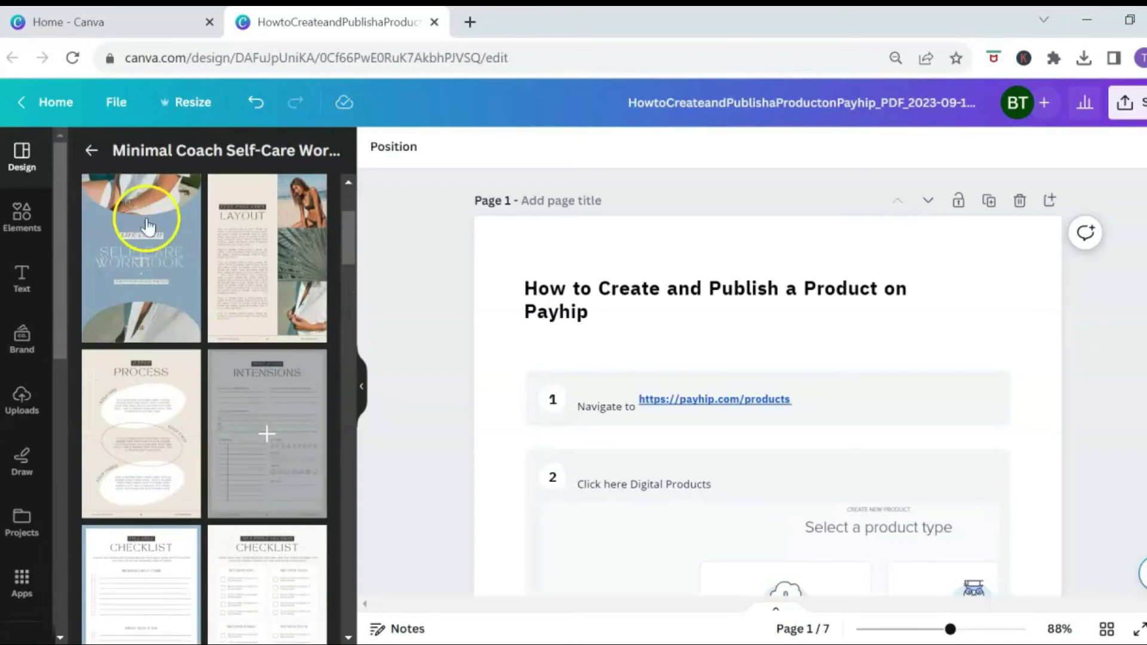
{"action": "left_click", "coordinate": [90, 149]}
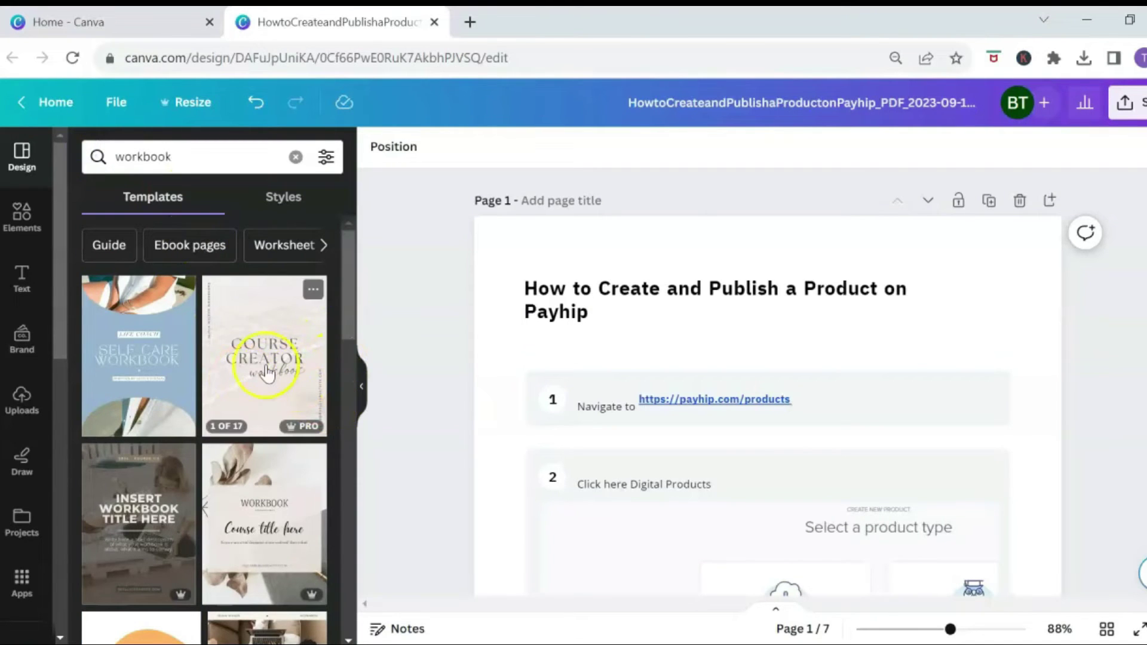
Apply the template style of "A4 Workbook for Online Courses with Earth Tones" to all pages and check the restyled pages.
{"action": "scroll", "coordinate": [229, 397], "scroll_direction": "down", "scroll_amount": 3}
{"action": "left_click", "coordinate": [229, 397]}
{"action": "left_click_drag", "start_coordinate": [348, 226], "coordinate": [364, 415]}
{"action": "left_click", "coordinate": [139, 392]}
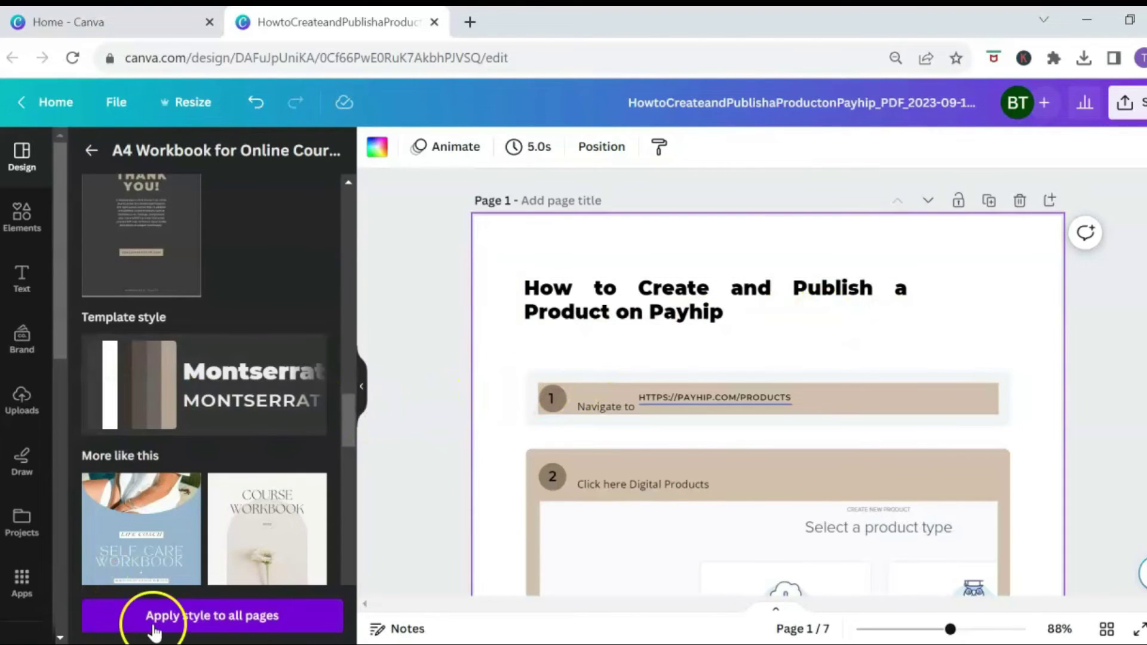
{"action": "left_click", "coordinate": [197, 624]}
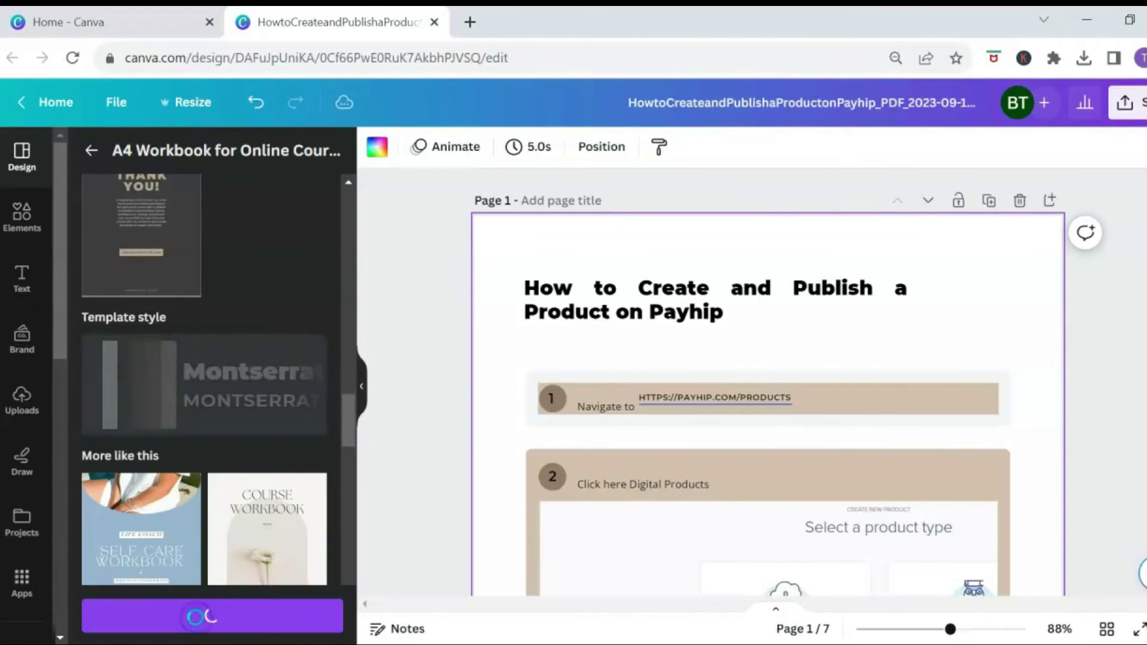
{"action": "scroll", "coordinate": [1011, 340], "scroll_direction": "down", "scroll_amount": 15}
{"action": "scroll", "coordinate": [1014, 345], "scroll_direction": "down", "scroll_amount": 15}
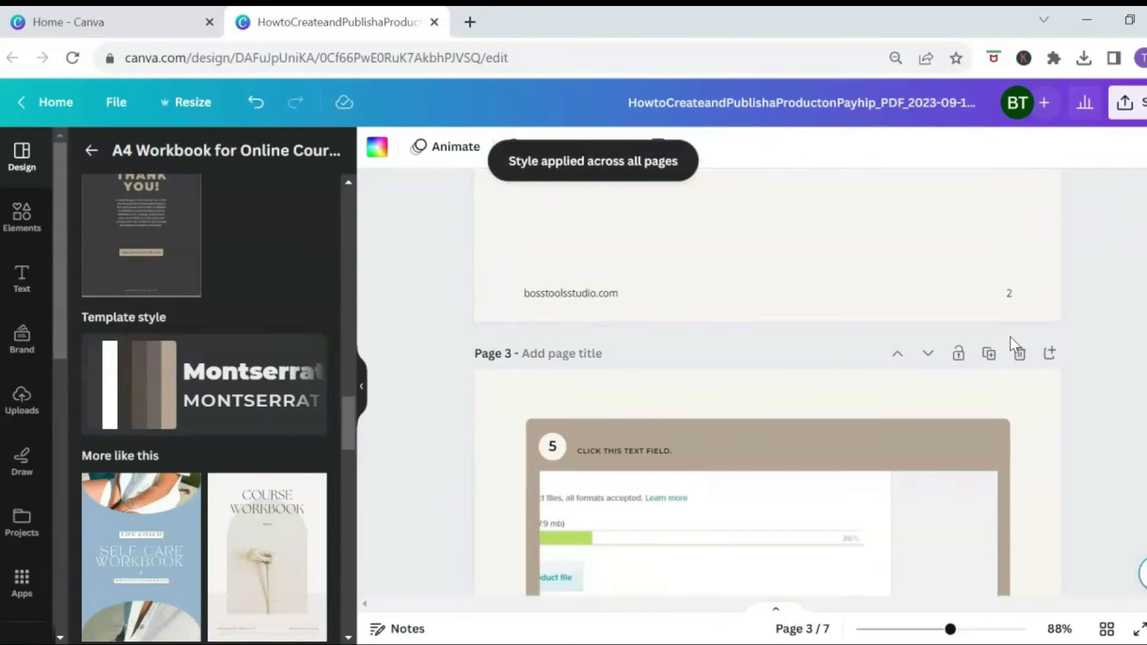
{"action": "scroll", "coordinate": [1009, 337], "scroll_direction": "down", "scroll_amount": 10}
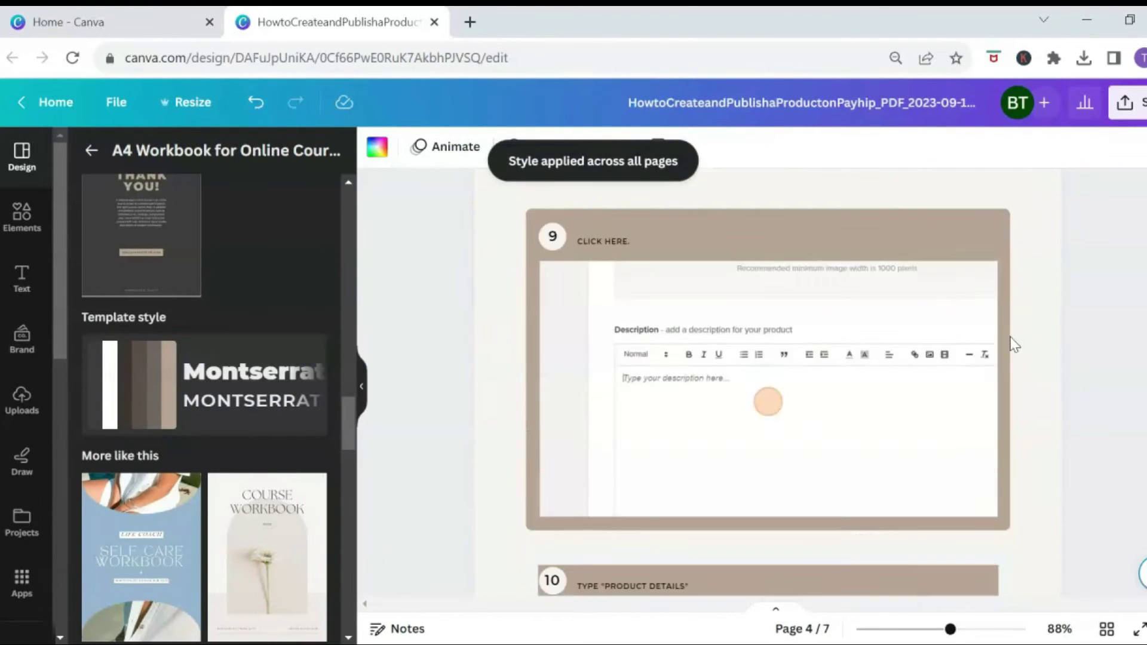
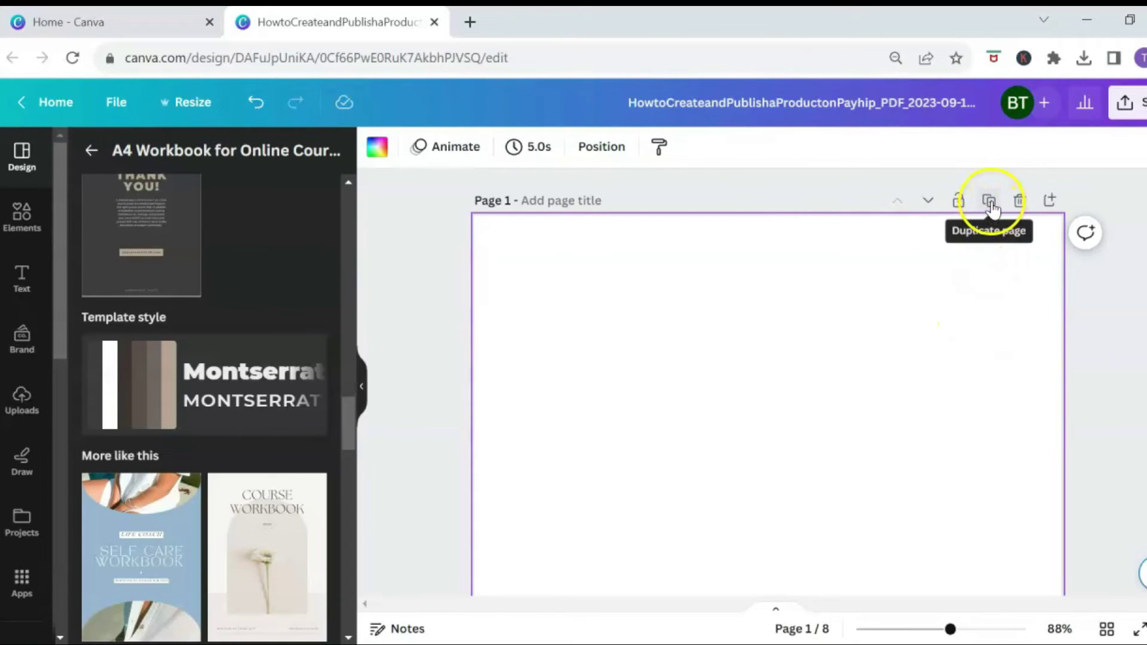
Duplicate the blank first page twice.
{"action": "left_click", "coordinate": [990, 205]}
{"action": "left_click", "coordinate": [991, 202]}
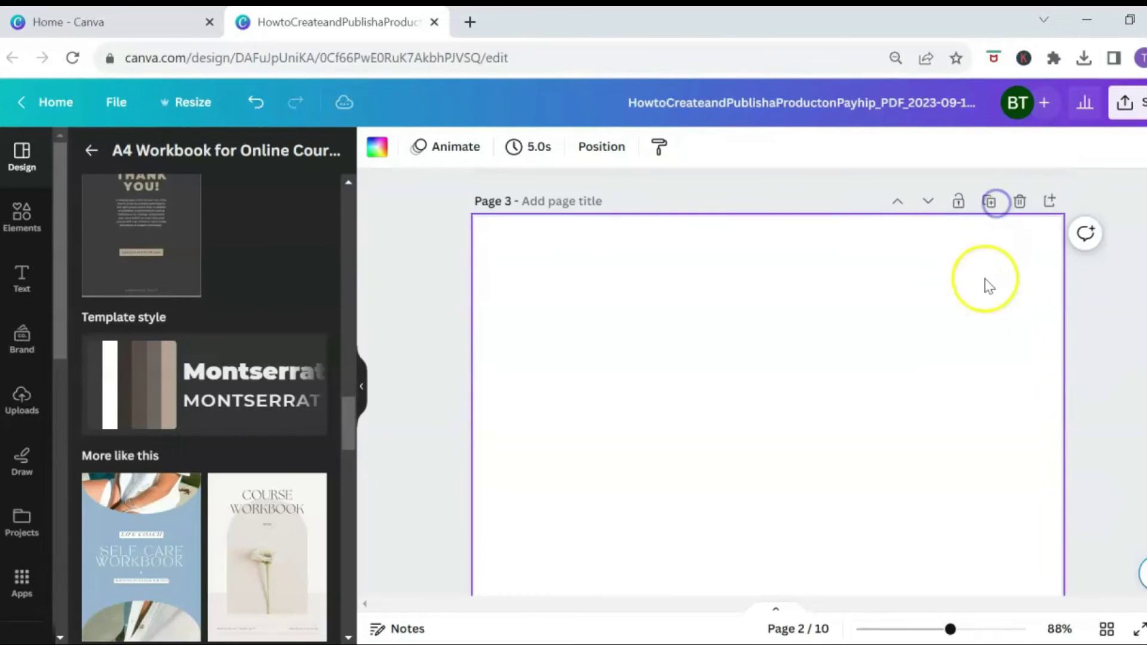
{"action": "scroll", "coordinate": [988, 359], "scroll_direction": "up", "scroll_amount": 10}
Apply the earth-tone workbook template's cover, Instructor and Contents layouts to blank pages 1, 2 and 3 respectively.
{"action": "left_click_drag", "start_coordinate": [348, 421], "coordinate": [353, 217]}
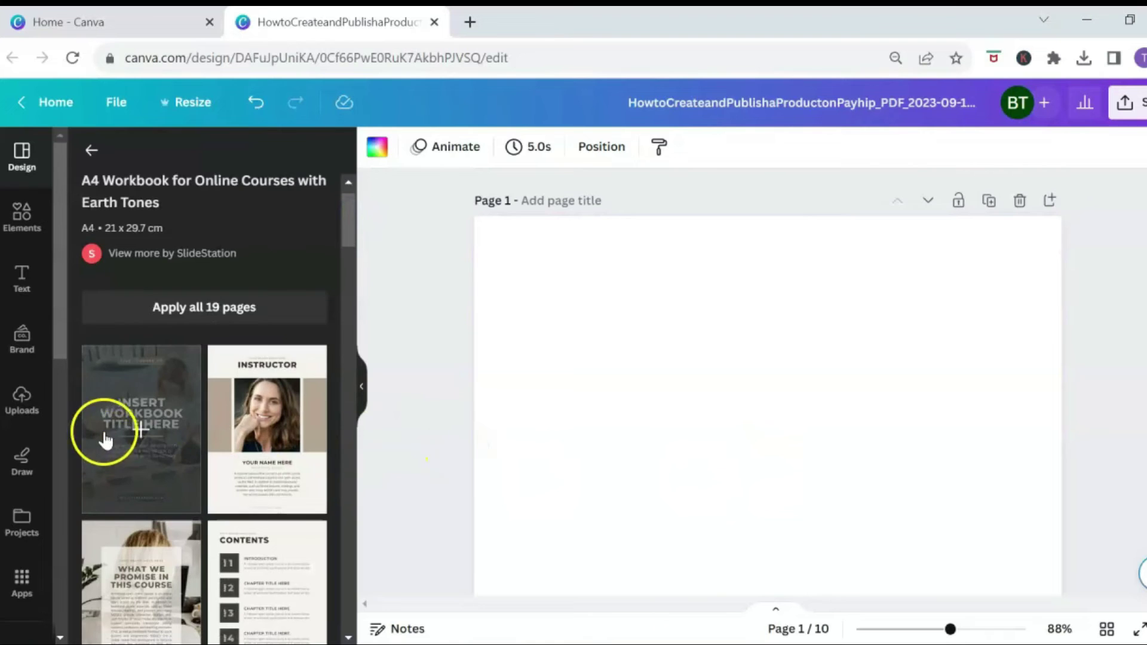
{"action": "left_click", "coordinate": [141, 397]}
{"action": "left_click", "coordinate": [583, 397]}
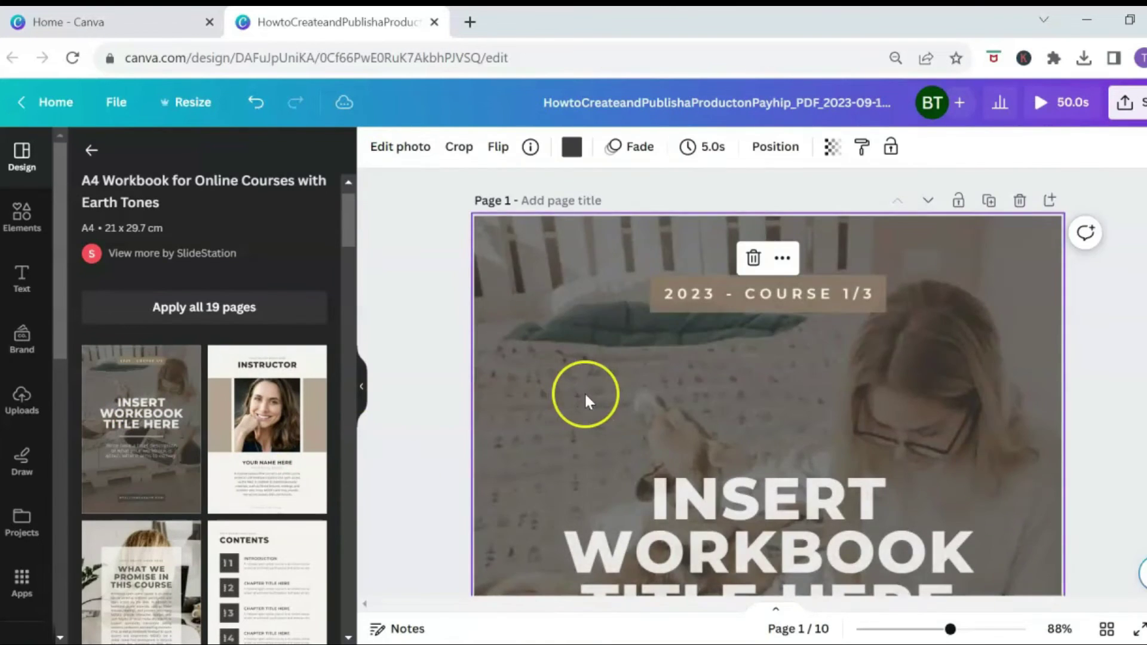
{"action": "scroll", "coordinate": [609, 223], "scroll_direction": "down", "scroll_amount": 10}
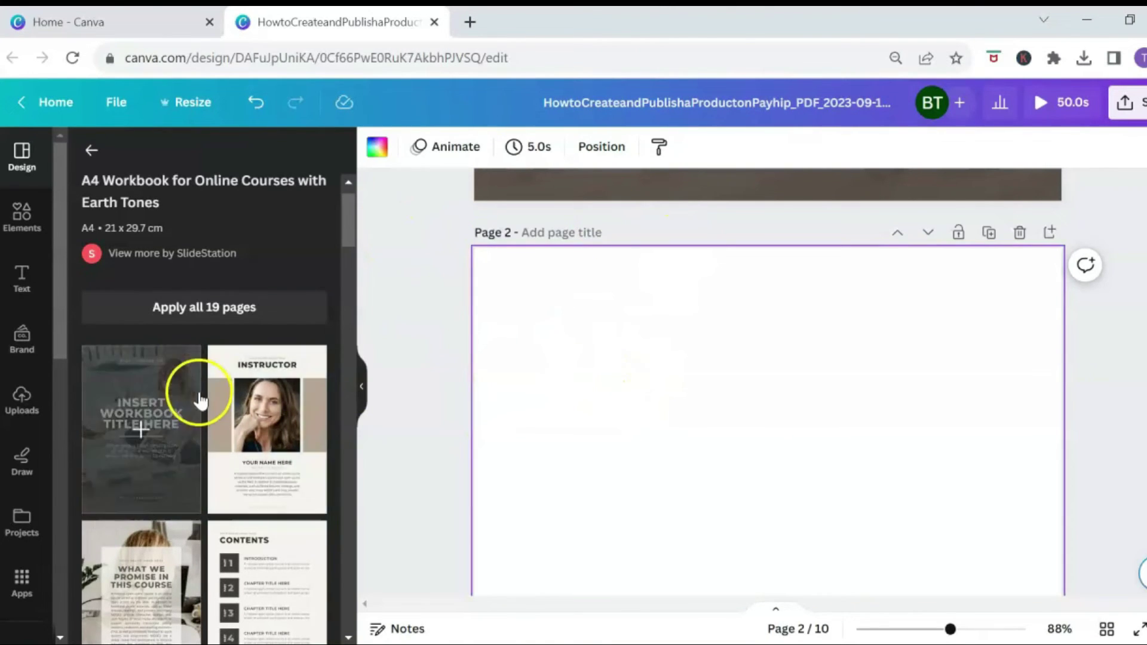
{"action": "left_click", "coordinate": [259, 416]}
{"action": "scroll", "coordinate": [752, 373], "scroll_direction": "down", "scroll_amount": 10}
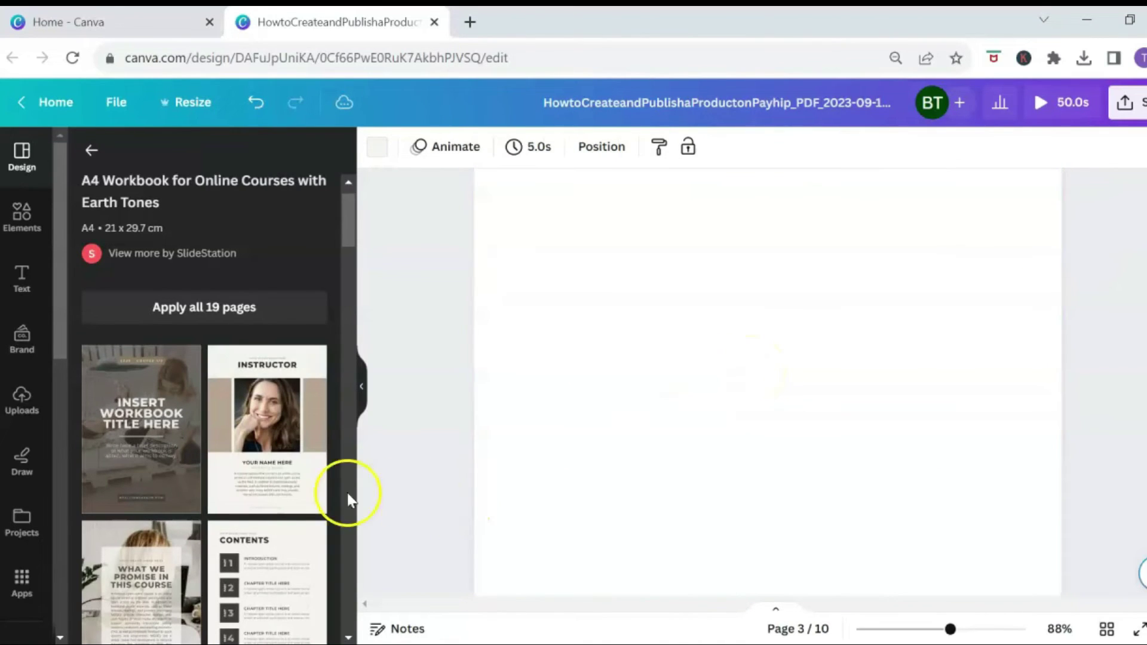
{"action": "left_click", "coordinate": [268, 573]}
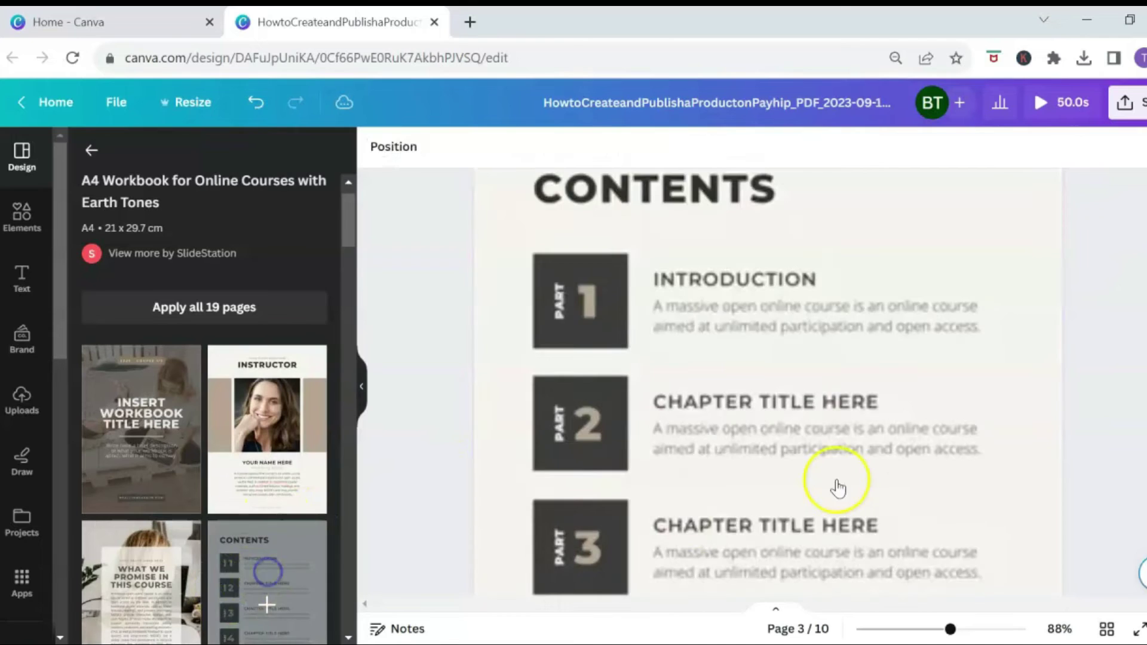
Examine the editable text and layout of the newly applied Instructor and cover pages.
{"action": "scroll", "coordinate": [842, 483], "scroll_direction": "up", "scroll_amount": 10}
{"action": "scroll", "coordinate": [802, 489], "scroll_direction": "up", "scroll_amount": 5}
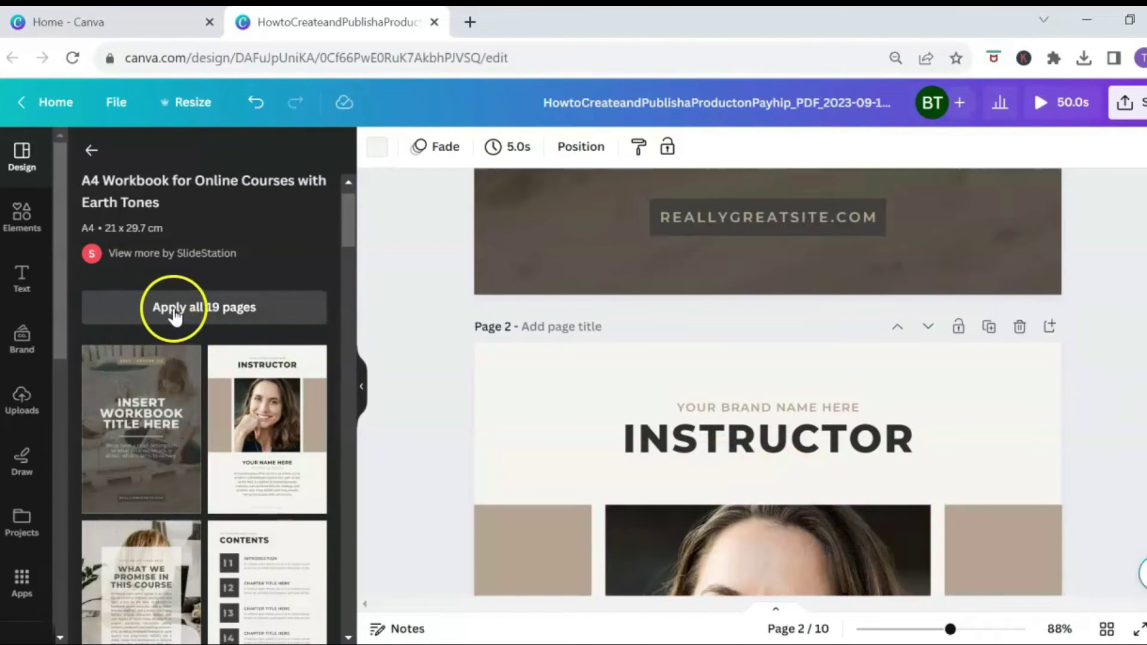
{"action": "left_click", "coordinate": [762, 458]}
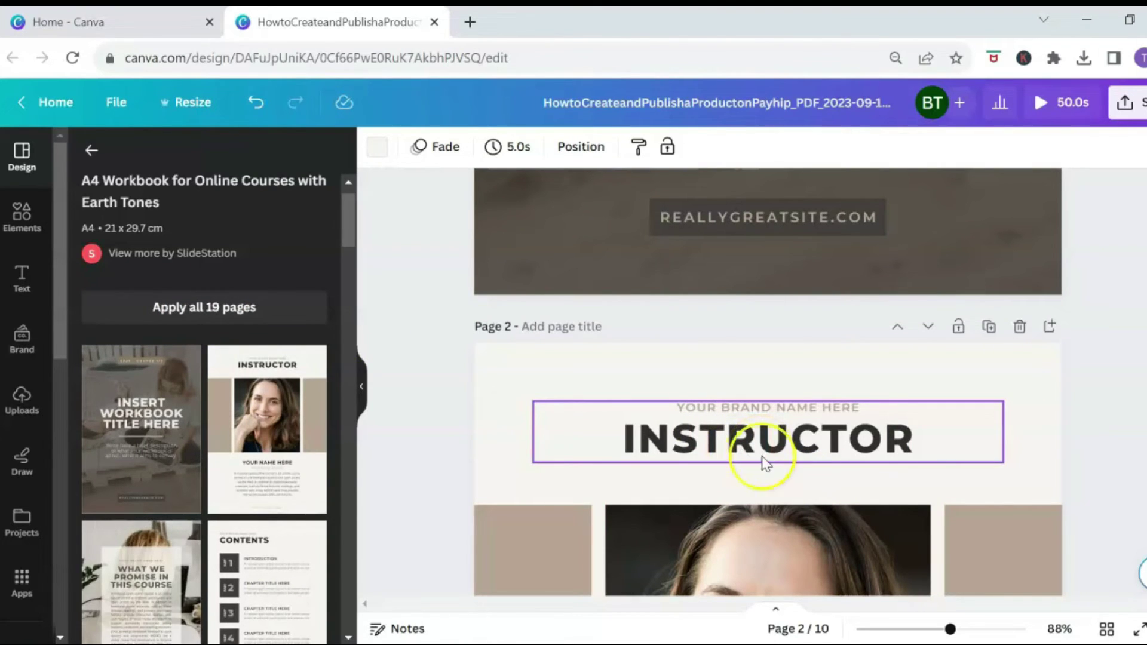
{"action": "left_click", "coordinate": [844, 412]}
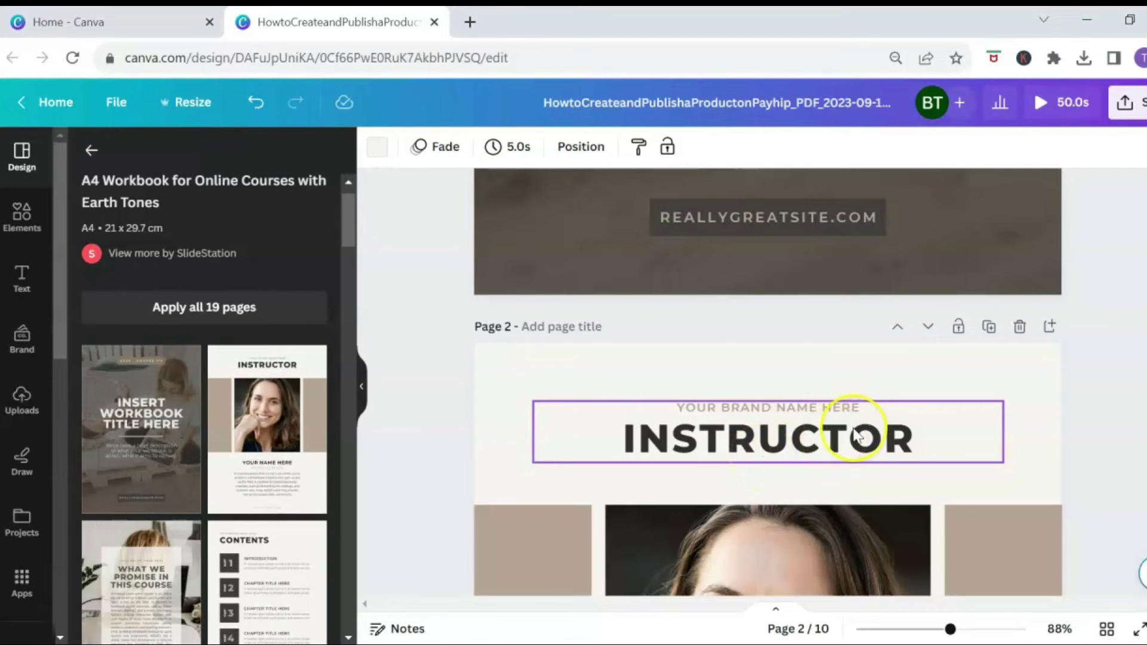
{"action": "left_click", "coordinate": [1010, 497]}
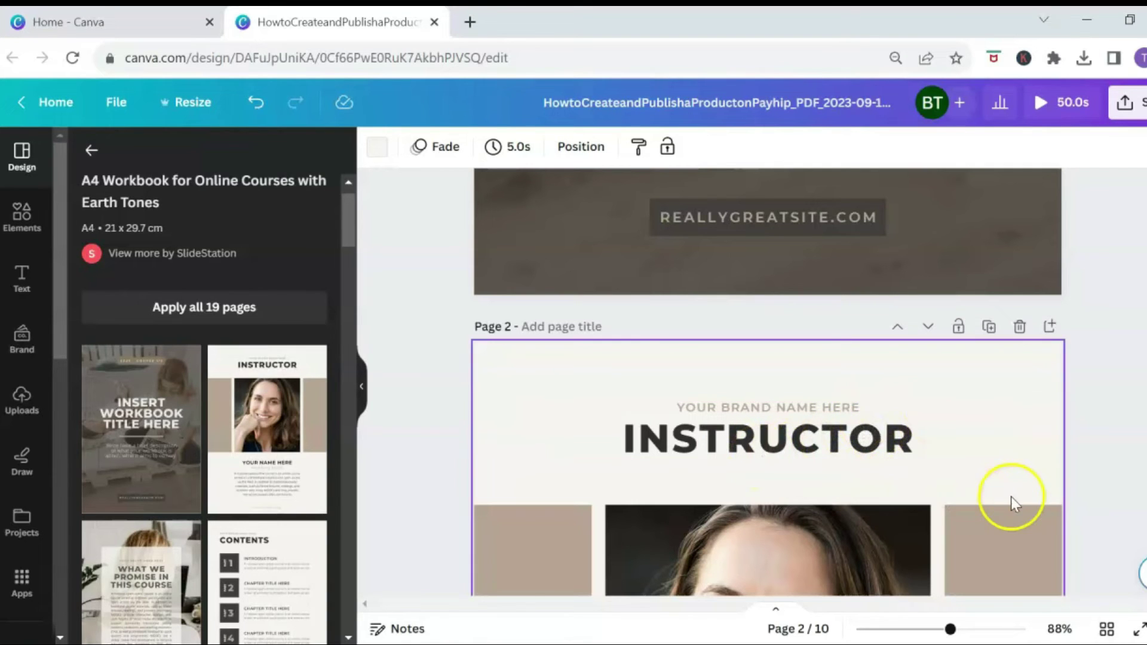
{"action": "scroll", "coordinate": [1010, 496], "scroll_direction": "up", "scroll_amount": 2}
{"action": "scroll", "coordinate": [1010, 496], "scroll_direction": "up", "scroll_amount": 5}
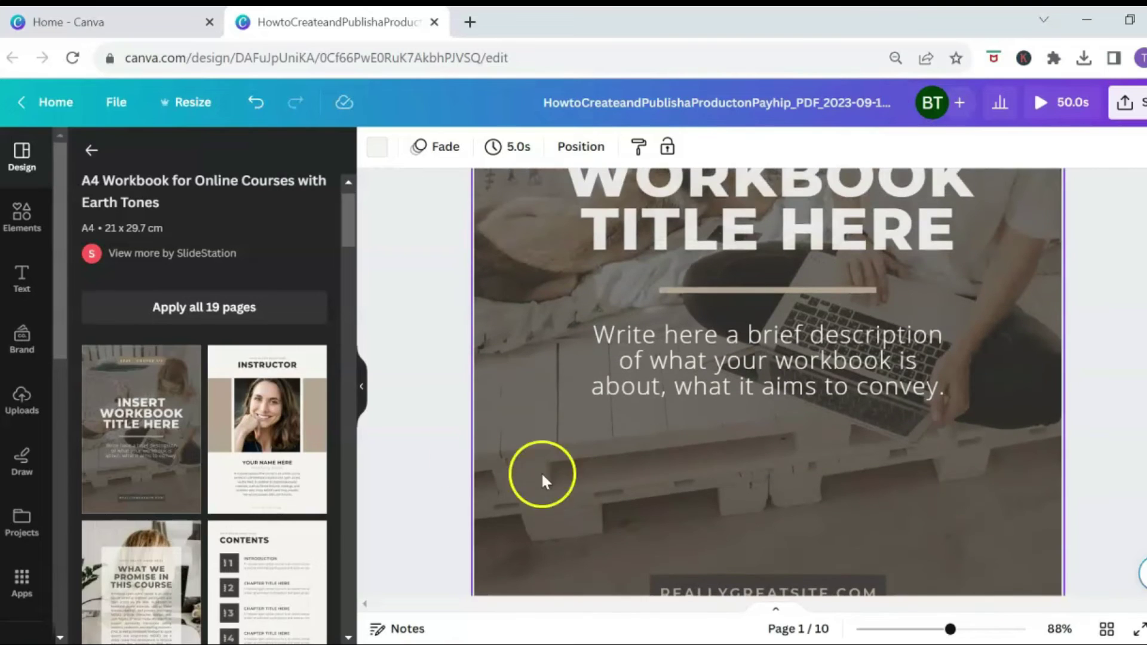
Look through the workbook template's remaining page layouts, and view the whole cover on page 1.
{"action": "scroll", "coordinate": [315, 440], "scroll_direction": "down", "scroll_amount": 5}
{"action": "scroll", "coordinate": [294, 448], "scroll_direction": "down", "scroll_amount": 3}
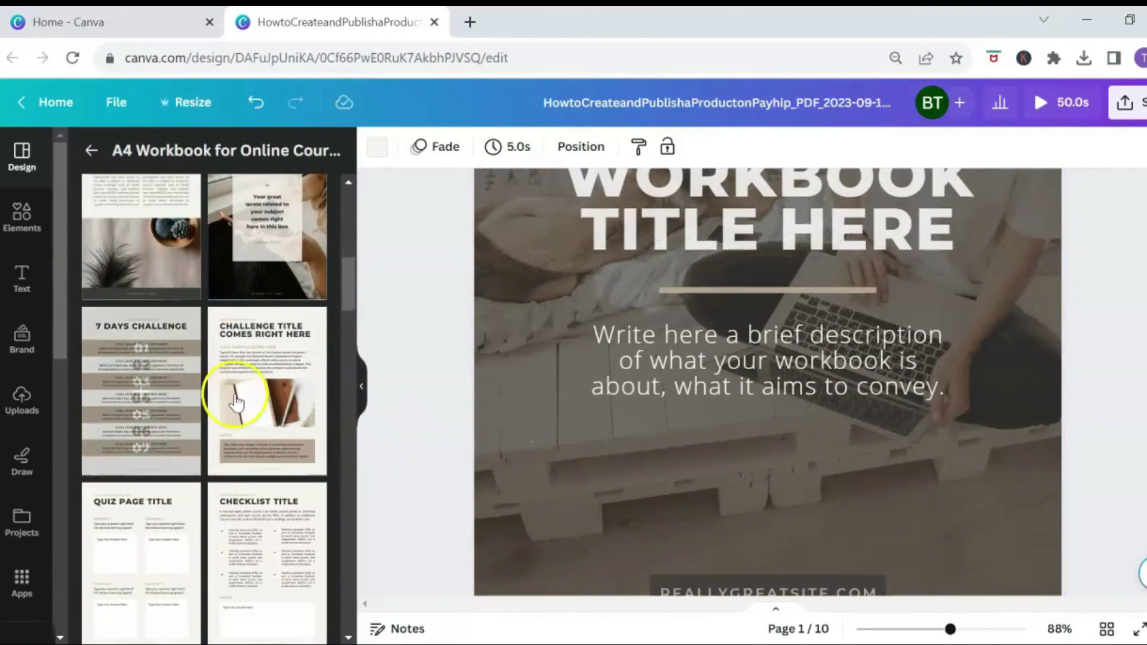
{"action": "scroll", "coordinate": [289, 397], "scroll_direction": "down", "scroll_amount": 2}
{"action": "scroll", "coordinate": [836, 397], "scroll_direction": "down", "scroll_amount": 4}
{"action": "scroll", "coordinate": [955, 408], "scroll_direction": "up", "scroll_amount": 7}
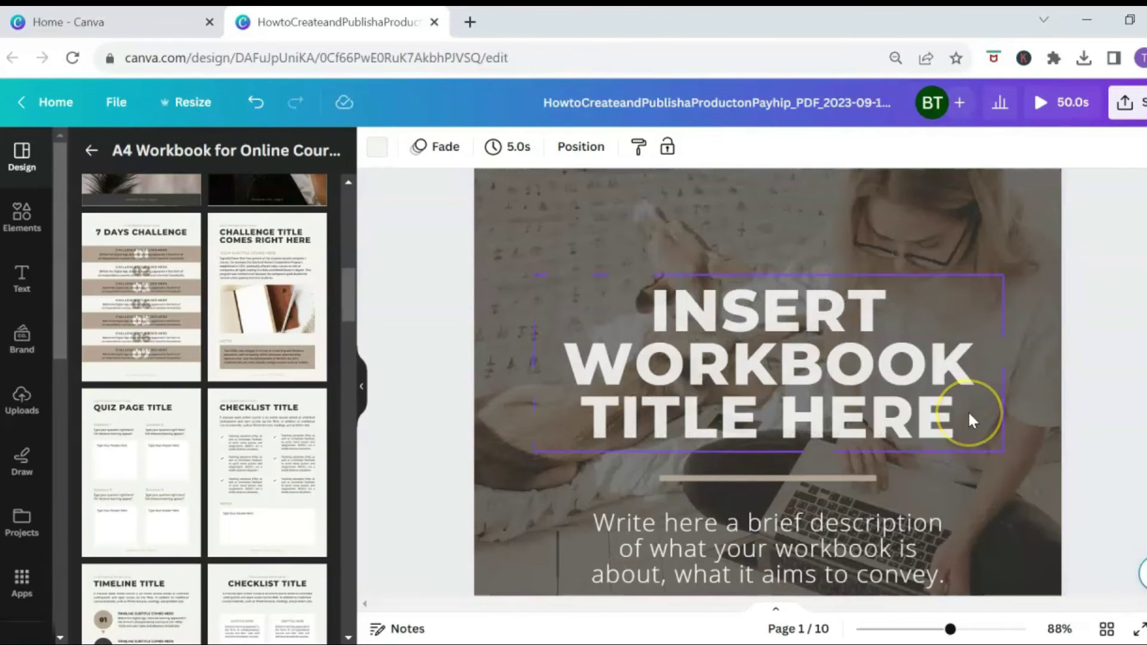
{"action": "left_click", "coordinate": [967, 410]}
{"action": "left_click_drag", "start_coordinate": [950, 629], "coordinate": [921, 632]}
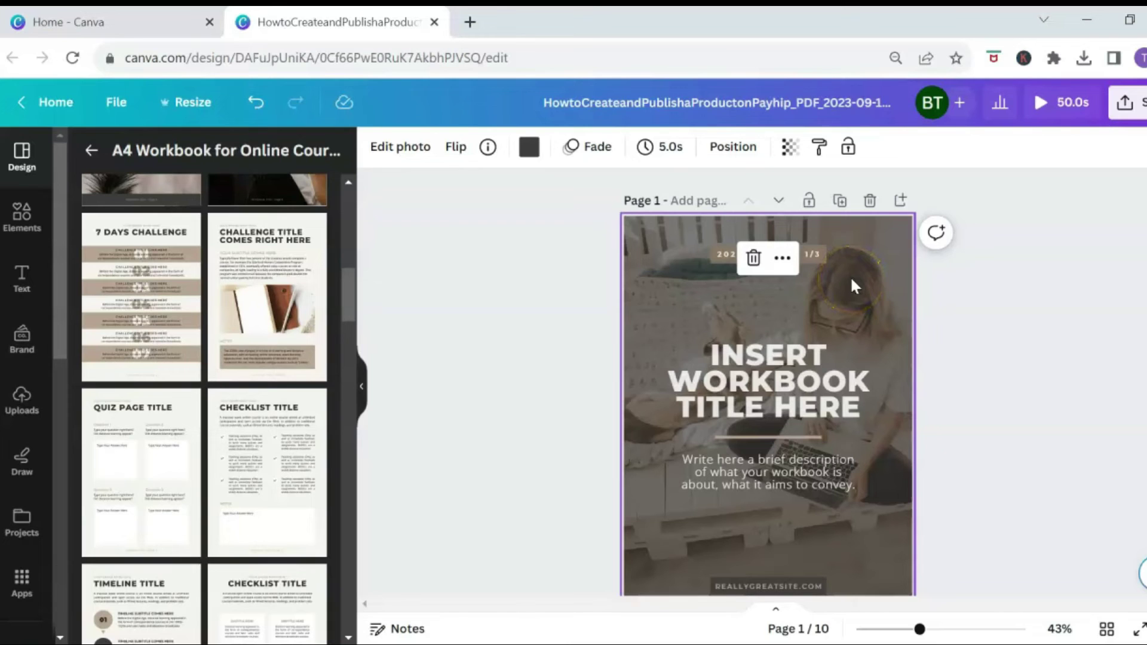
Detach the photo from the page 1 cover's background and delete it.
{"action": "right_click", "coordinate": [850, 275]}
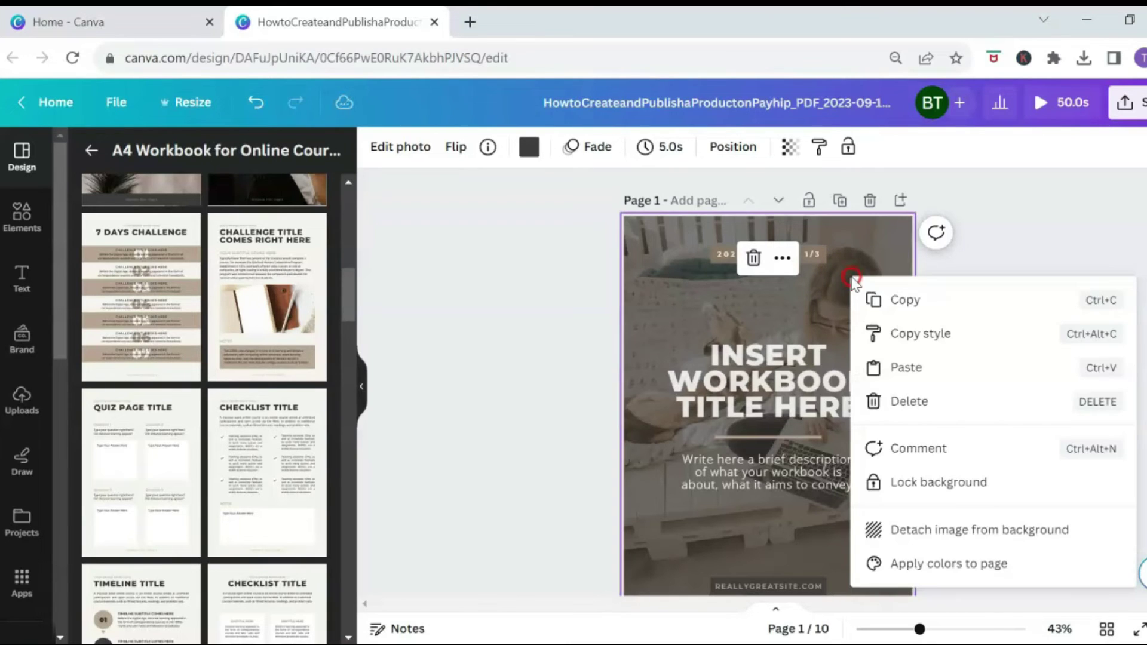
{"action": "left_click", "coordinate": [948, 534]}
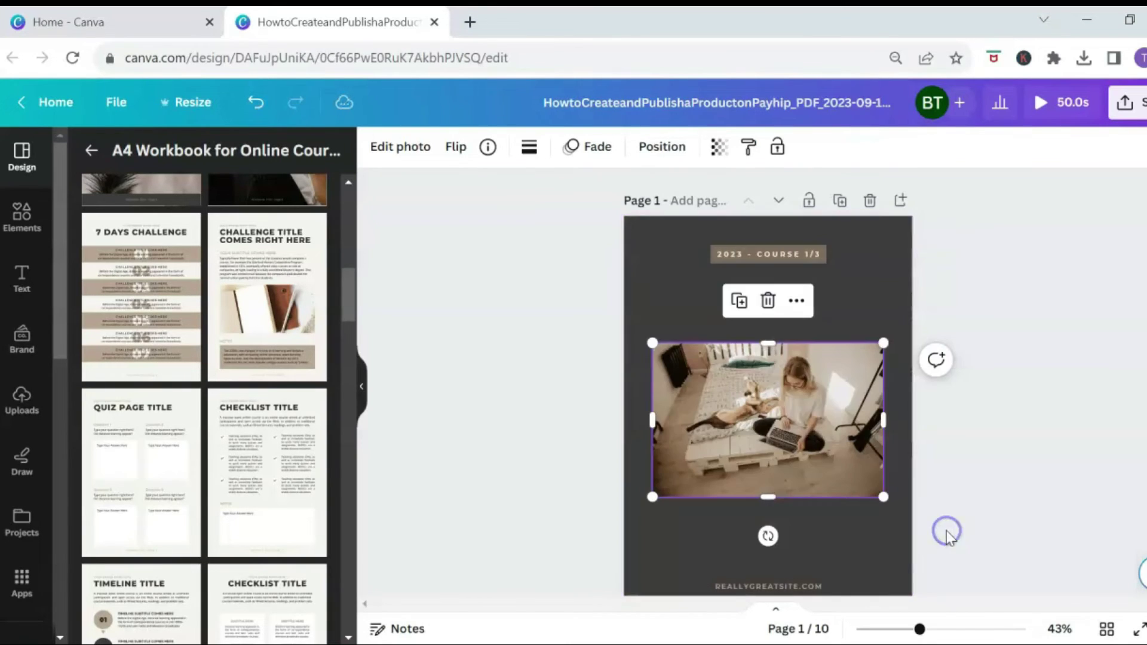
{"action": "left_click", "coordinate": [768, 301]}
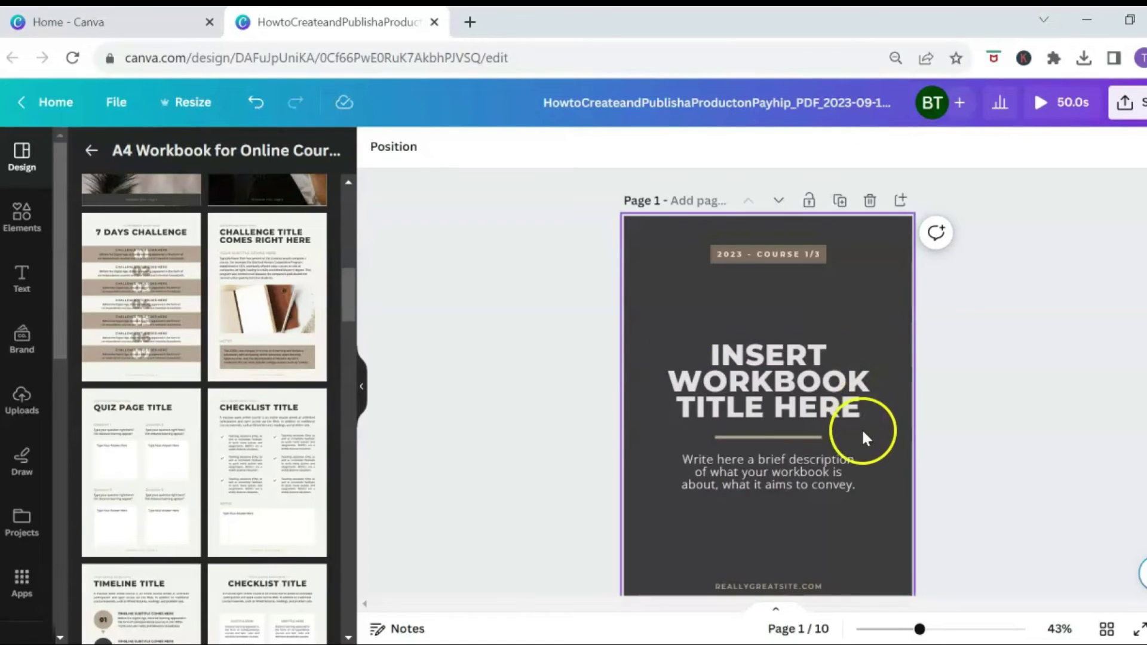
Replace the cover's placeholder title with "HOW TO ADD A DIGITAL PRODUCT TO PAYHIP".
{"action": "scroll", "coordinate": [857, 440], "scroll_direction": "down", "scroll_amount": 5}
{"action": "scroll", "coordinate": [857, 439], "scroll_direction": "up", "scroll_amount": 5}
{"action": "double_click", "coordinate": [862, 316]}
{"action": "type", "text": "HOW TO ADD"}
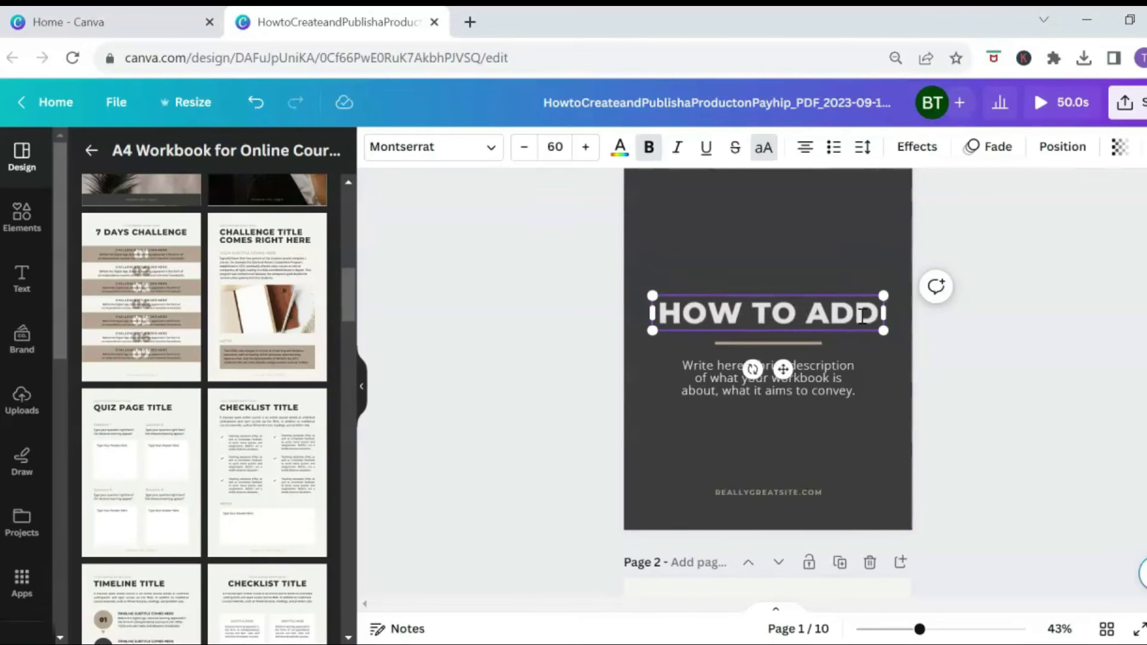
{"action": "type", "text": " A DIGITAL PRODUCT TO PAYHIP"}
Remove the cover's description and course label, and refit the layout with the divider line lower and the title enlarged.
{"action": "left_click", "coordinate": [796, 467]}
{"action": "left_click", "coordinate": [768, 407]}
{"action": "left_click_drag", "start_coordinate": [769, 431], "coordinate": [776, 498]}
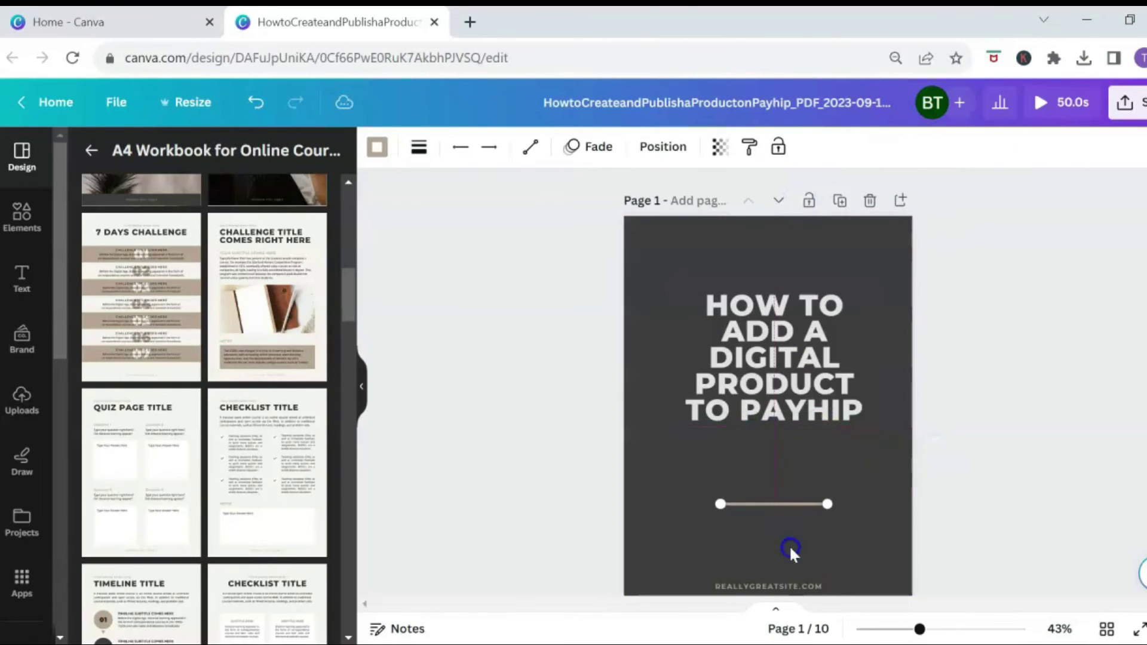
{"action": "left_click", "coordinate": [716, 412]}
{"action": "left_click_drag", "start_coordinate": [671, 436], "coordinate": [645, 445]}
Replace the website placeholder at the foot of the cover with "BOSSTOOLSSTUDIO".
{"action": "scroll", "coordinate": [736, 451], "scroll_direction": "down", "scroll_amount": 3}
{"action": "double_click", "coordinate": [716, 396]}
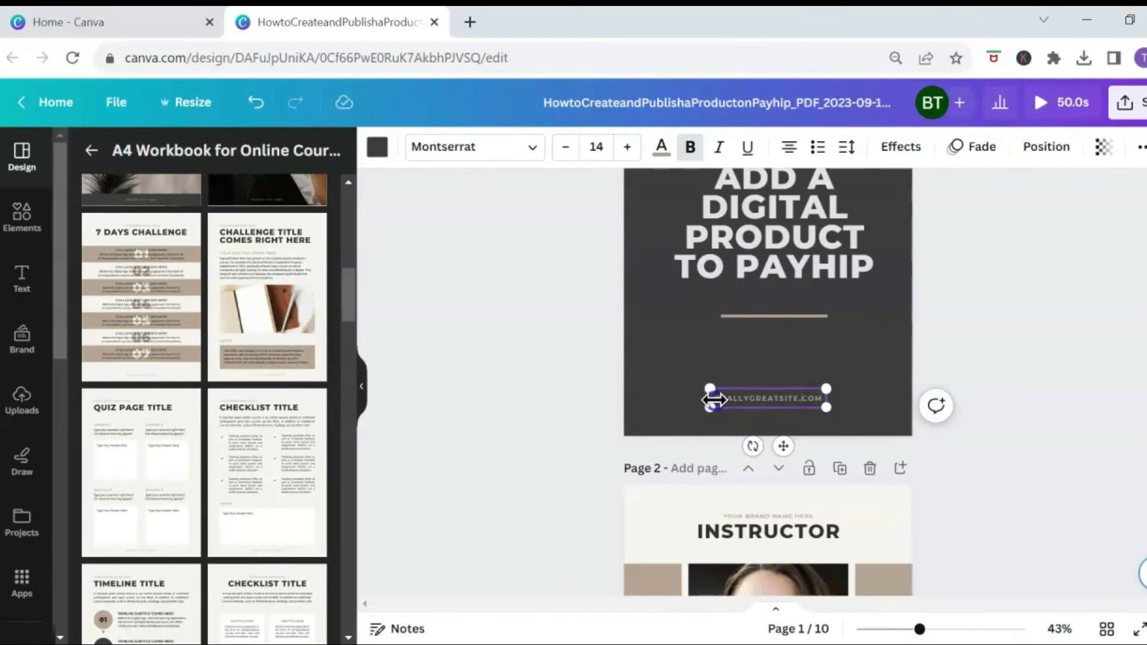
{"action": "type", "text": "BOSSTOOLSS"}
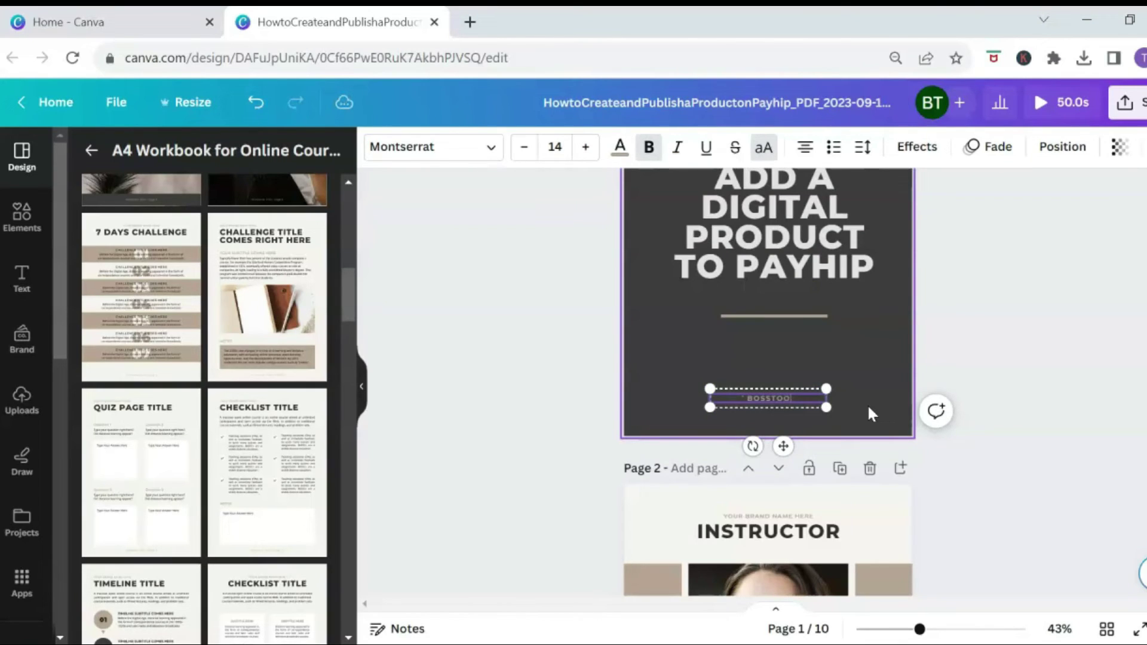
{"action": "type", "text": "TUDIO"}
{"action": "left_click", "coordinate": [876, 302]}
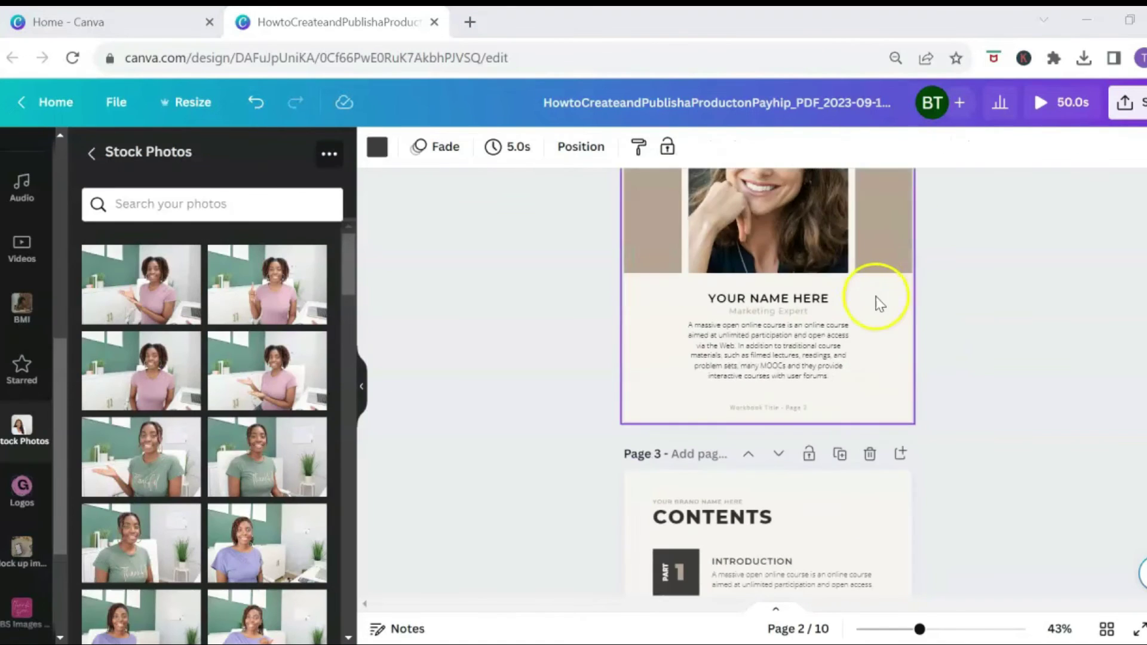
Change the Instructor heading on page 2 to "ABOUT ME".
{"action": "scroll", "coordinate": [876, 300], "scroll_direction": "up", "scroll_amount": 3}
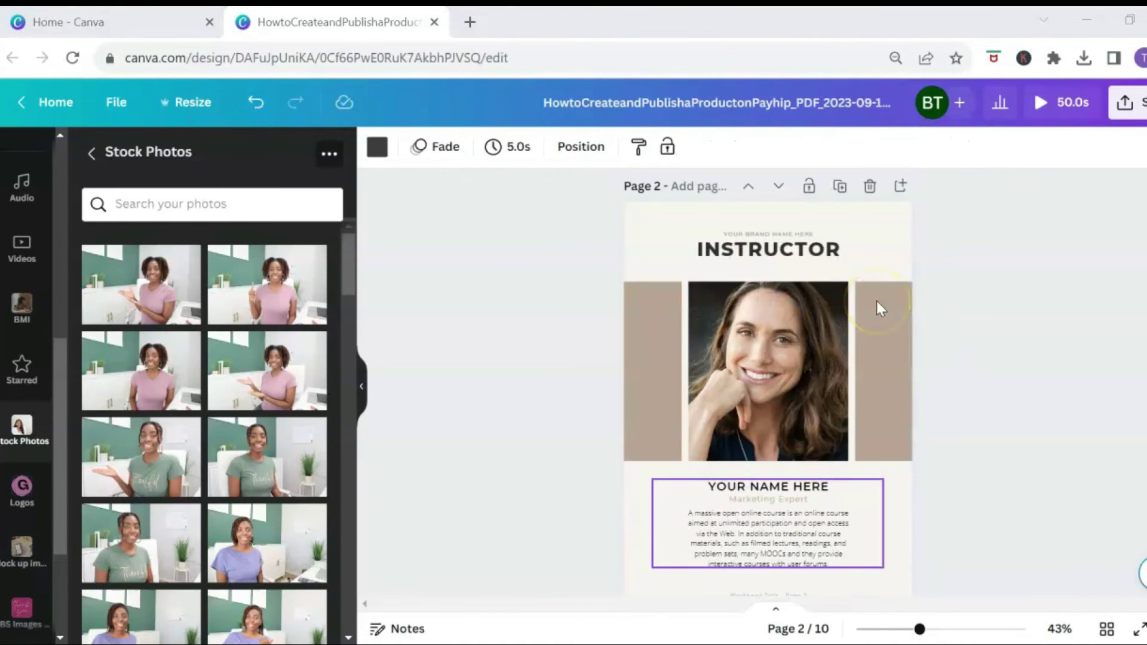
{"action": "left_click", "coordinate": [847, 250]}
{"action": "left_click", "coordinate": [847, 249]}
{"action": "left_click_drag", "start_coordinate": [847, 249], "coordinate": [668, 258]}
{"action": "type", "text": "ABOUT ME"}
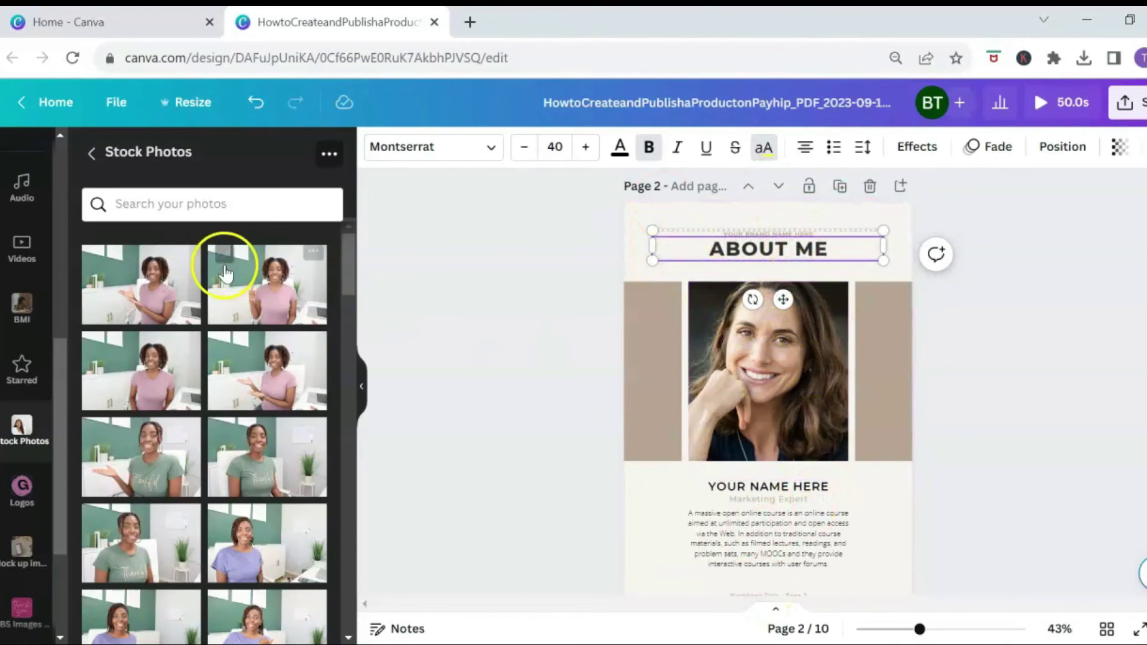
Replace the page 2 portrait with the stock photo of the woman in a white shirt resting her chin on her hand.
{"action": "scroll", "coordinate": [225, 273], "scroll_direction": "down", "scroll_amount": 10}
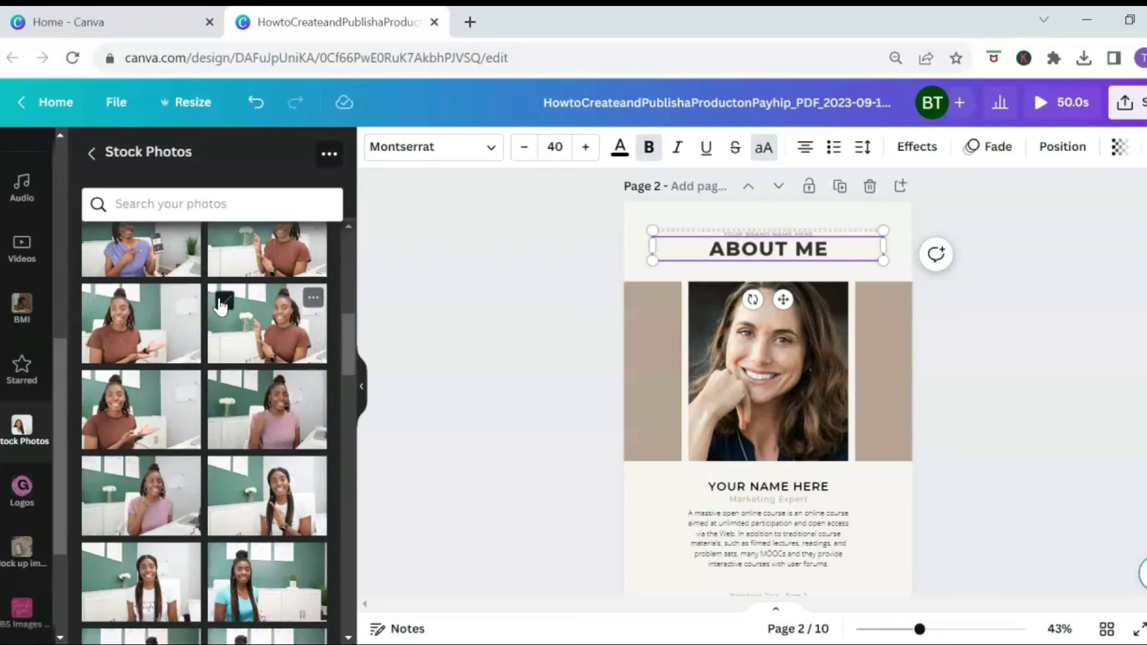
{"action": "scroll", "coordinate": [221, 303], "scroll_direction": "down", "scroll_amount": 8}
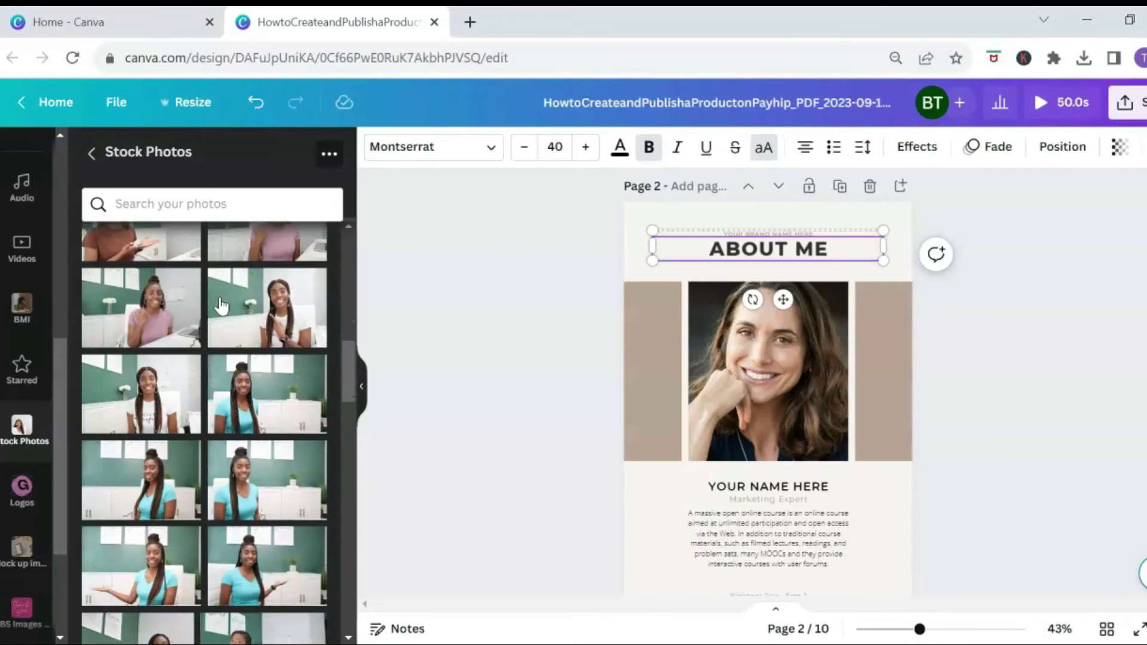
{"action": "scroll", "coordinate": [221, 303], "scroll_direction": "down", "scroll_amount": 5}
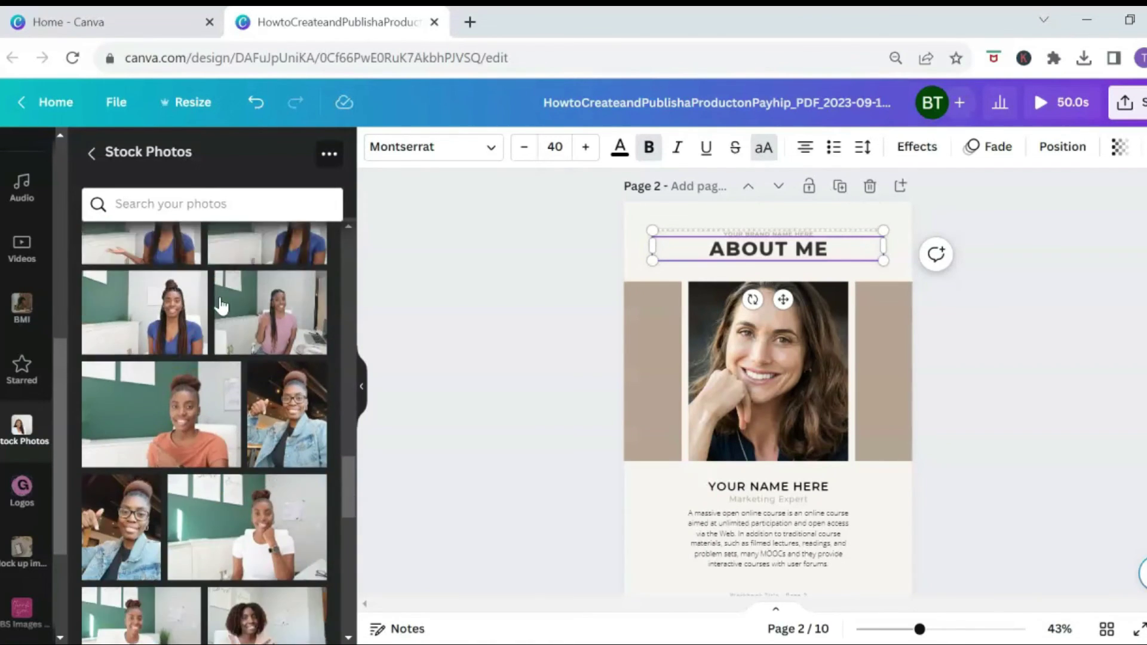
{"action": "left_click_drag", "start_coordinate": [218, 473], "coordinate": [738, 357]}
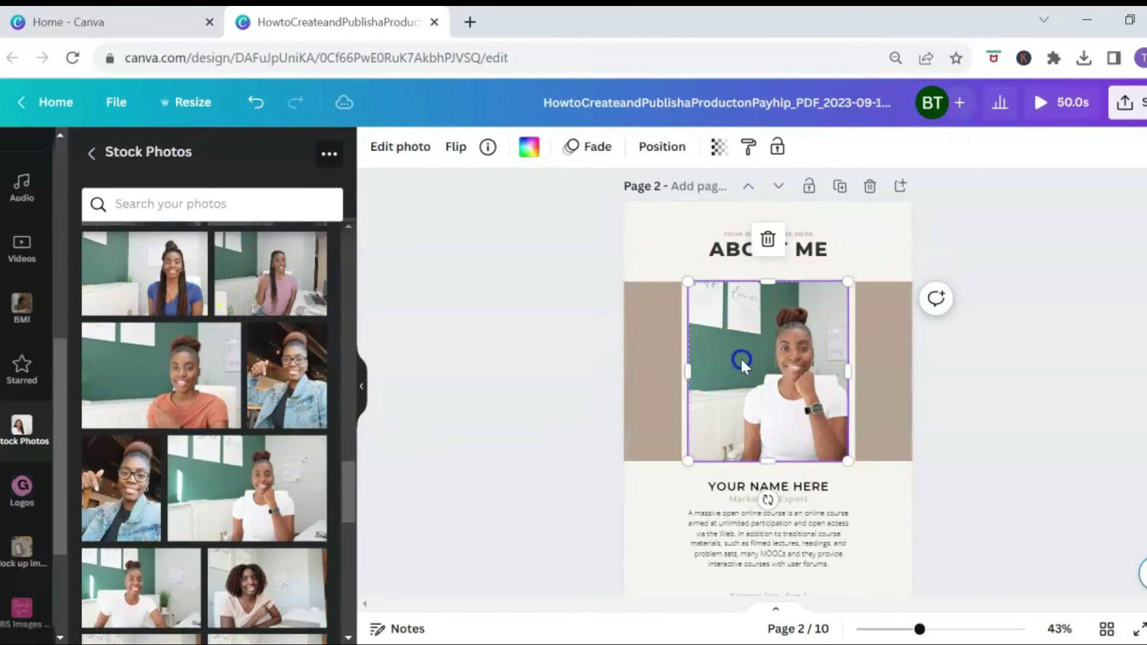
Enlarge the new portrait within its frame and reposition it so the woman is centred.
{"action": "double_click", "coordinate": [741, 357]}
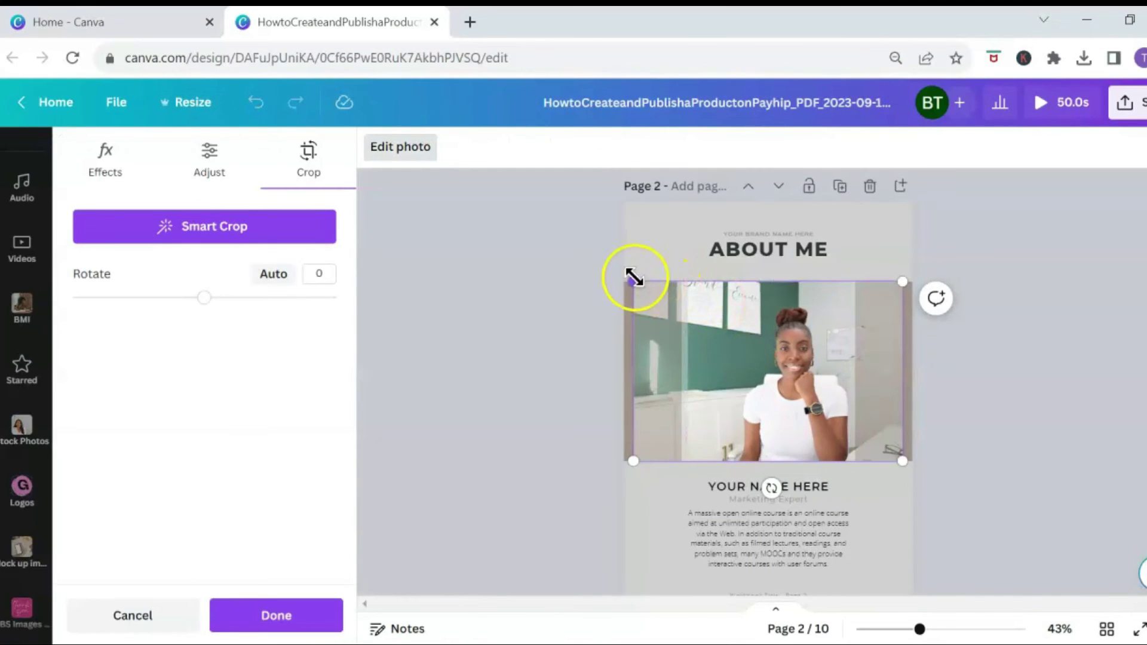
{"action": "left_click_drag", "start_coordinate": [630, 278], "coordinate": [546, 261]}
{"action": "left_click_drag", "start_coordinate": [757, 366], "coordinate": [783, 392]}
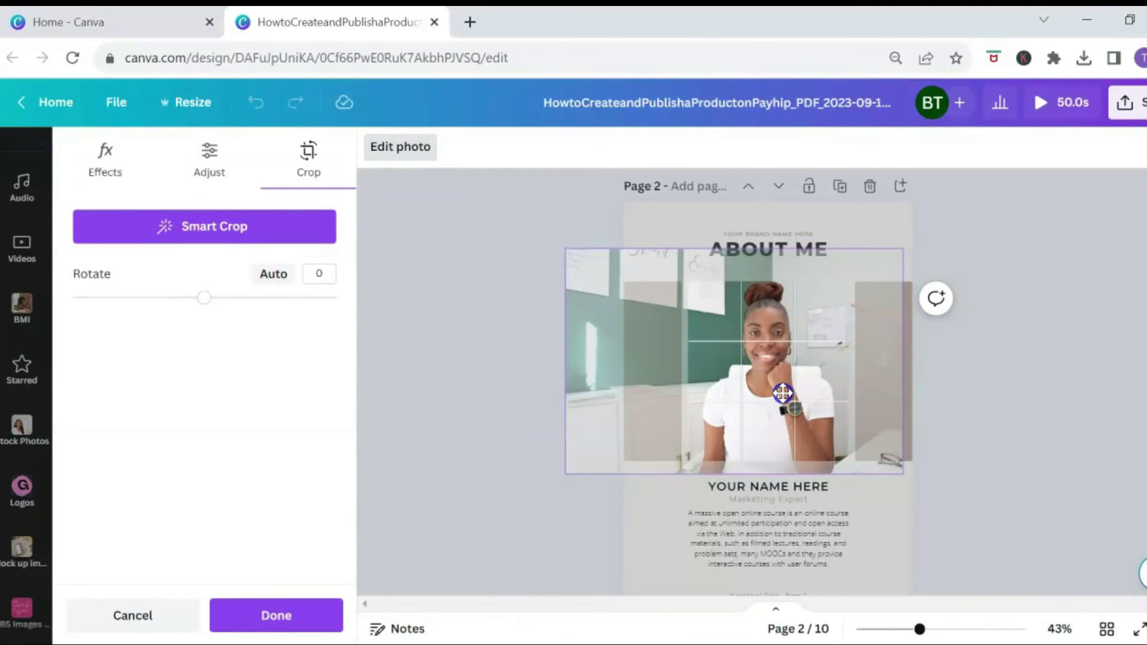
{"action": "left_click", "coordinate": [468, 216]}
Examine the editable bio text on page 2 and the chapter entries on the Contents page.
{"action": "left_click", "coordinate": [845, 538]}
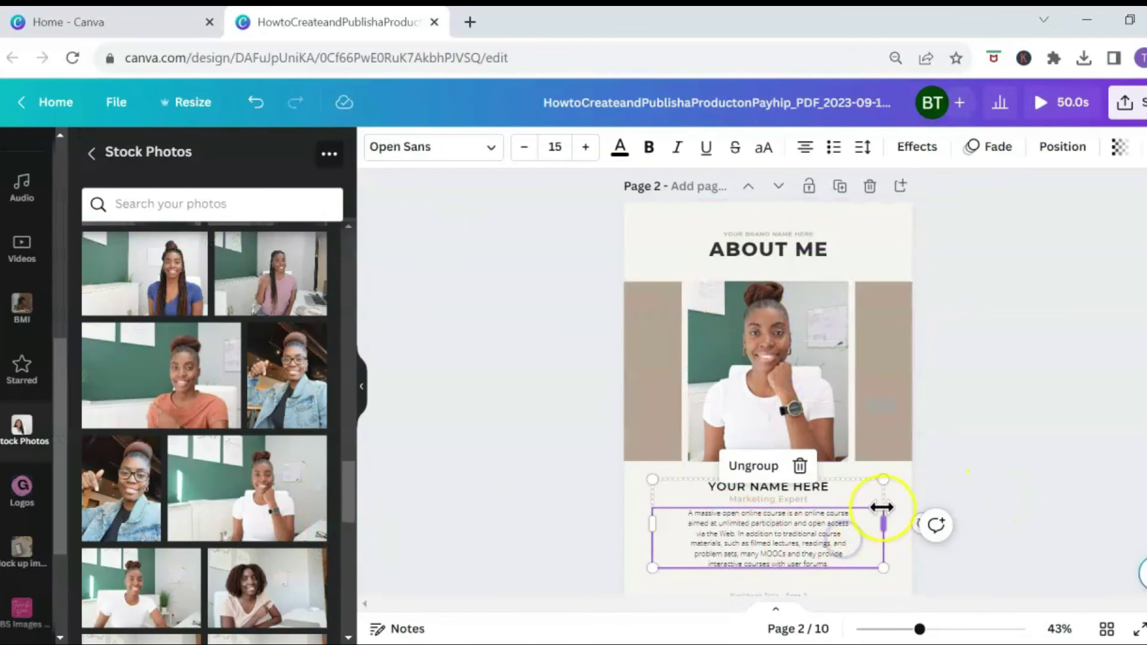
{"action": "left_click", "coordinate": [861, 553]}
{"action": "left_click_drag", "start_coordinate": [862, 555], "coordinate": [685, 513]}
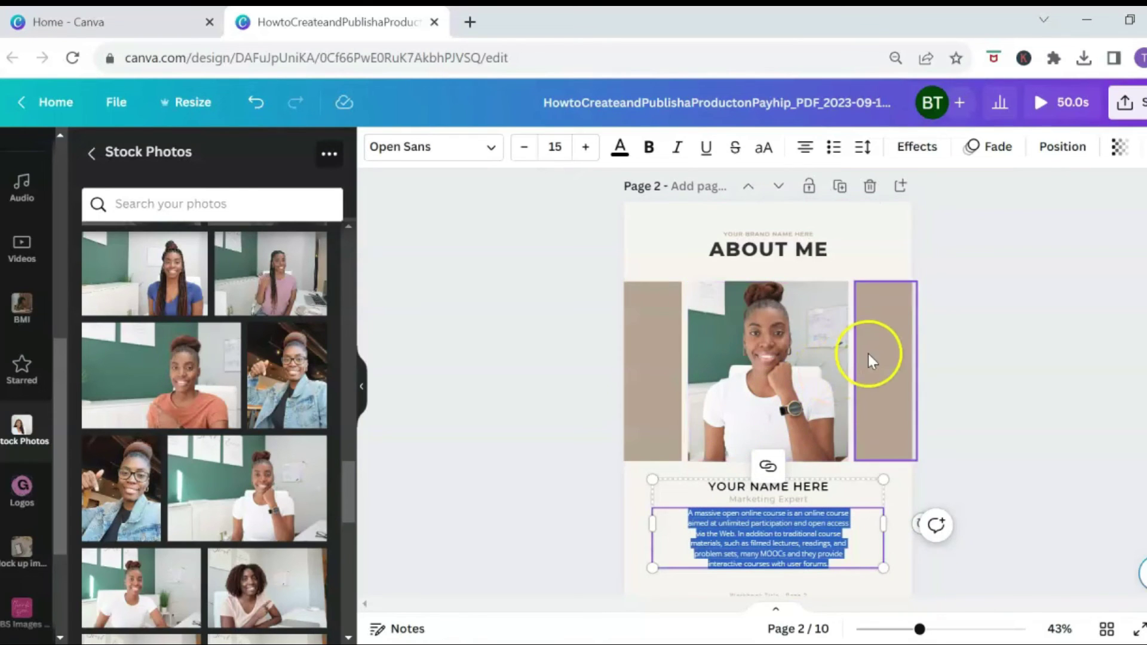
{"action": "scroll", "coordinate": [854, 359], "scroll_direction": "down", "scroll_amount": 7}
{"action": "left_click", "coordinate": [888, 270]}
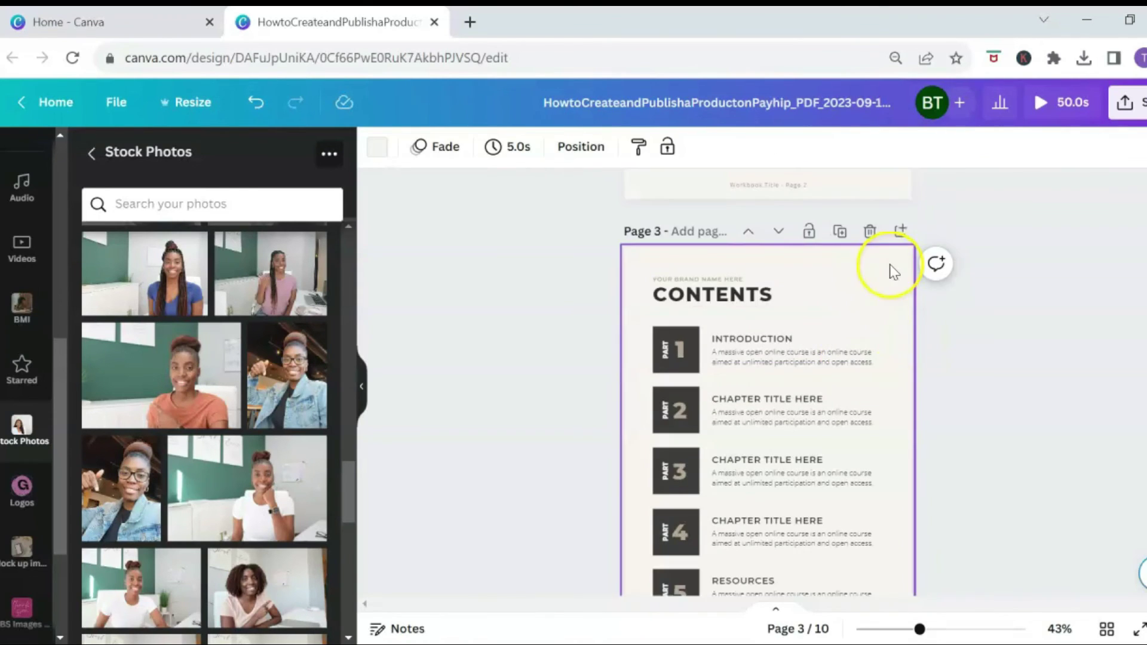
{"action": "left_click", "coordinate": [809, 342]}
{"action": "scroll", "coordinate": [817, 344], "scroll_direction": "down", "scroll_amount": 5}
{"action": "scroll", "coordinate": [818, 346], "scroll_direction": "down", "scroll_amount": 3}
{"action": "scroll", "coordinate": [819, 347], "scroll_direction": "up", "scroll_amount": 3}
{"action": "left_click", "coordinate": [837, 311]}
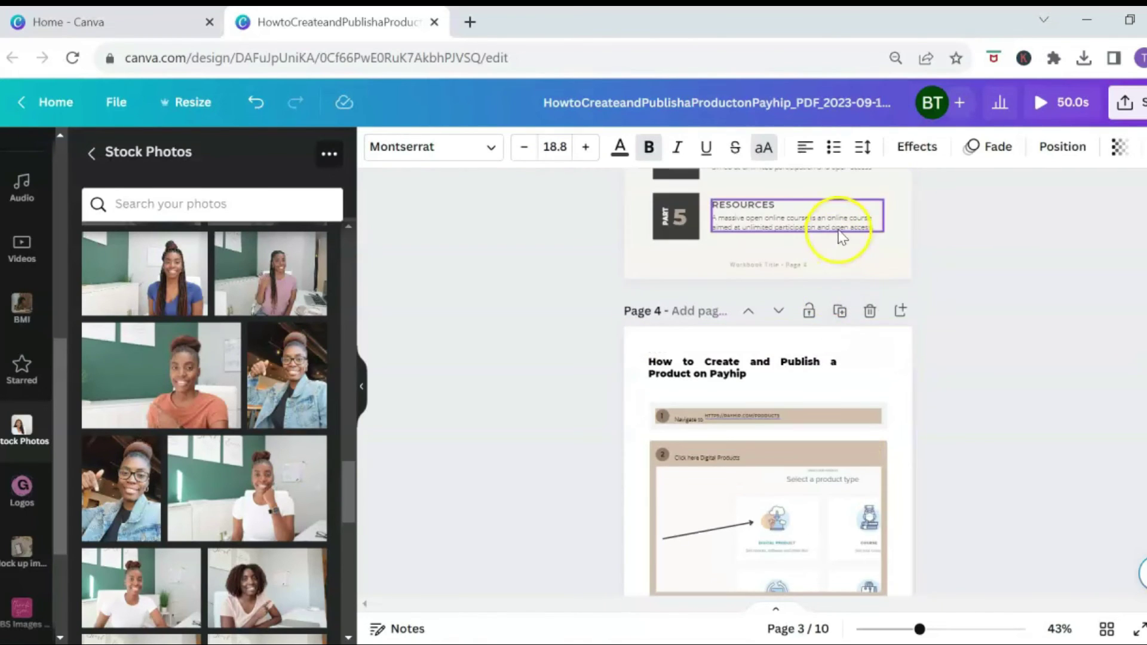
{"action": "scroll", "coordinate": [845, 238], "scroll_direction": "up", "scroll_amount": 5}
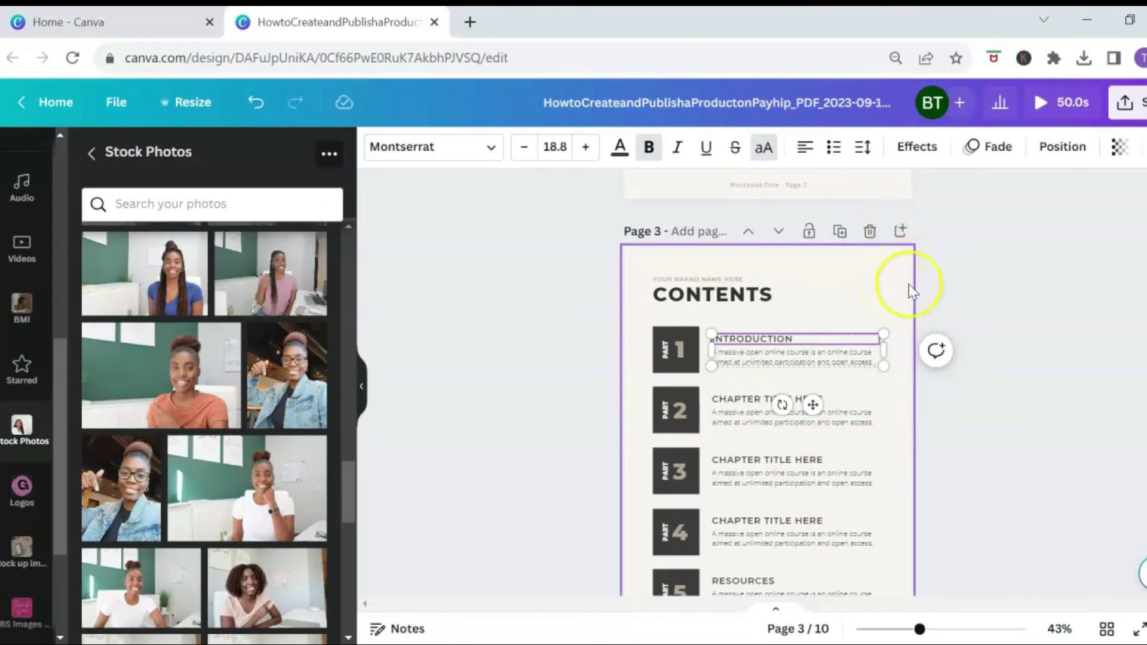
{"action": "left_click", "coordinate": [993, 269]}
Review the cover and About Me pages, and check all the workbook's pages together in a grid overview.
{"action": "scroll", "coordinate": [993, 269], "scroll_direction": "up", "scroll_amount": 10}
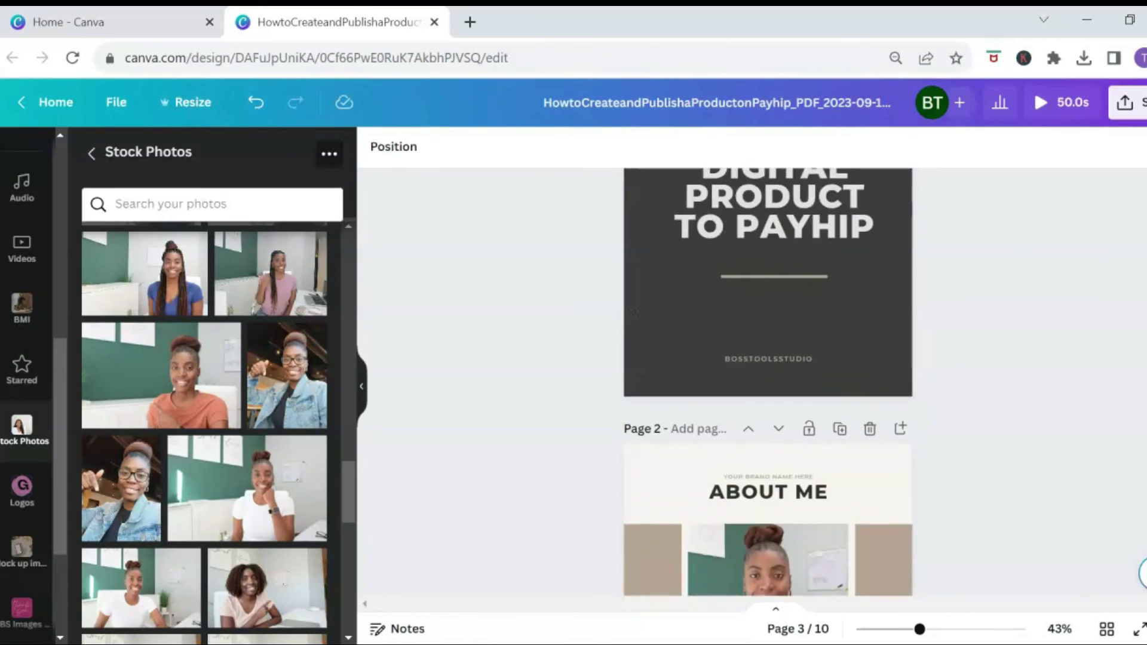
{"action": "scroll", "coordinate": [993, 269], "scroll_direction": "down", "scroll_amount": 3}
{"action": "scroll", "coordinate": [994, 269], "scroll_direction": "down", "scroll_amount": 2}
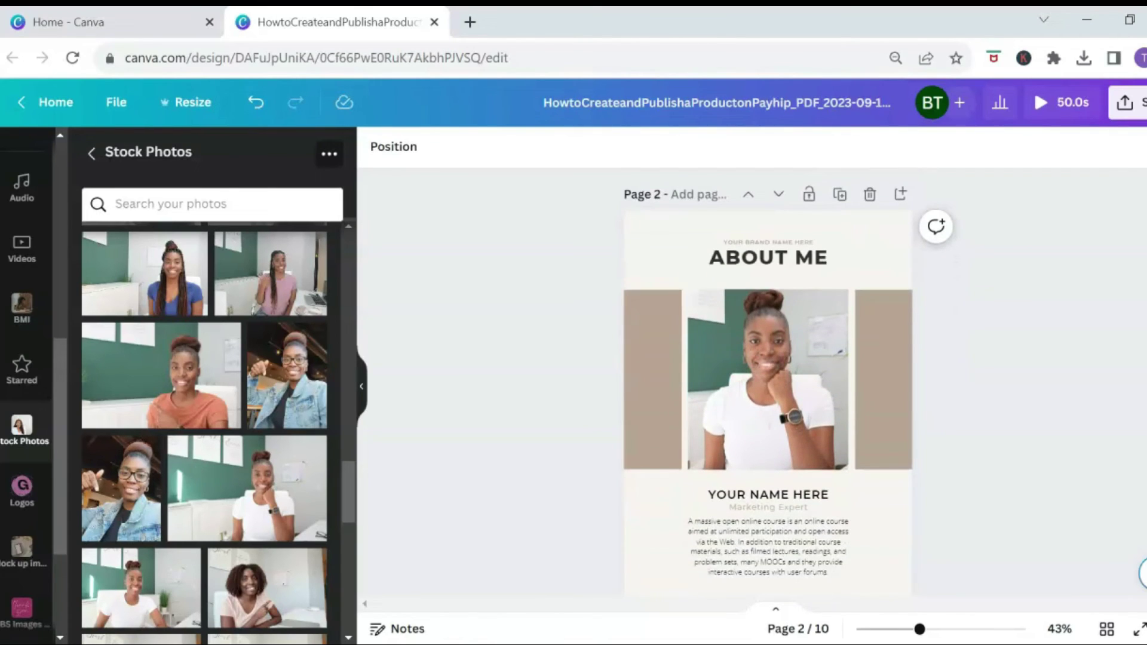
{"action": "left_click", "coordinate": [1105, 629]}
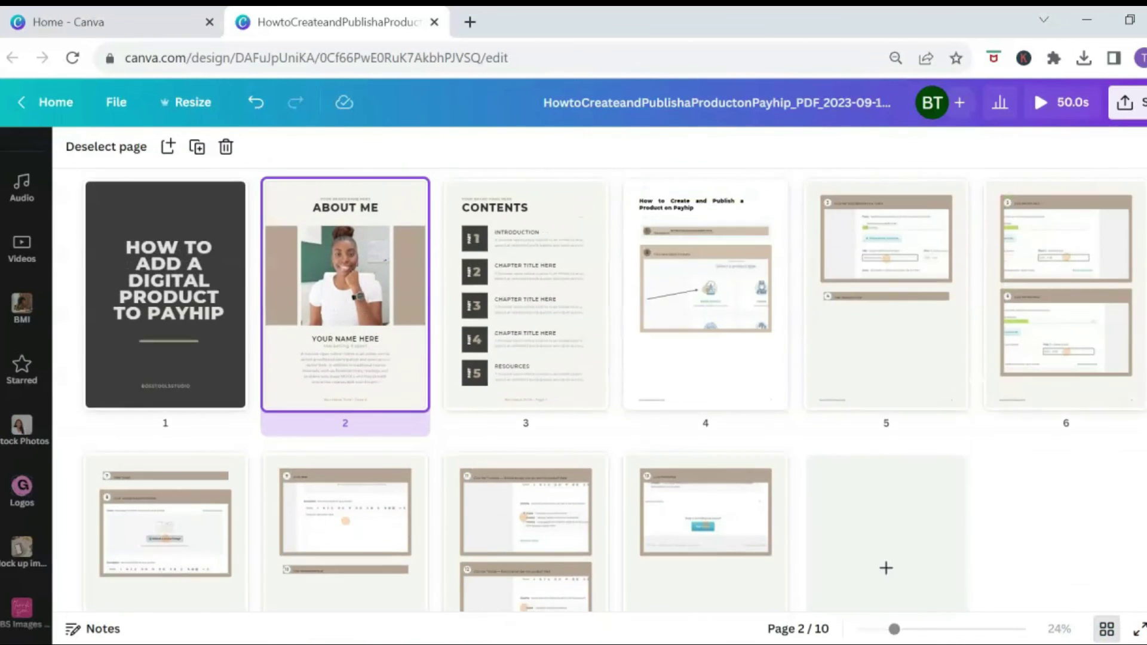
{"action": "scroll", "coordinate": [615, 388], "scroll_direction": "down", "scroll_amount": 3}
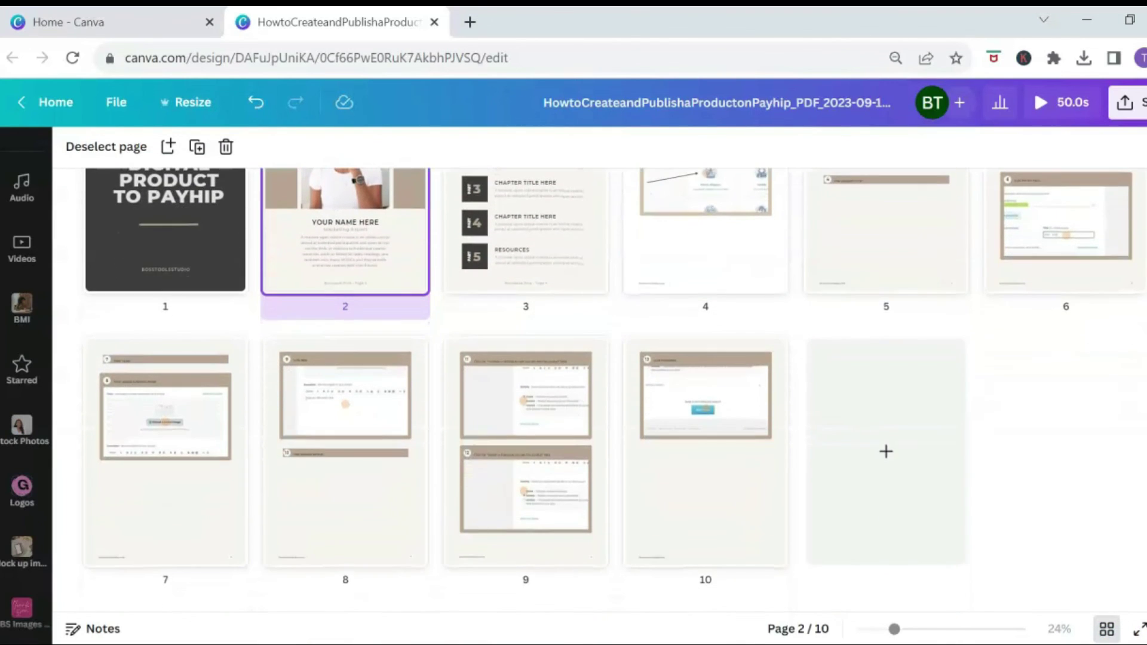
{"action": "scroll", "coordinate": [615, 388], "scroll_direction": "down", "scroll_amount": 2}
{"action": "left_click", "coordinate": [1106, 629]}
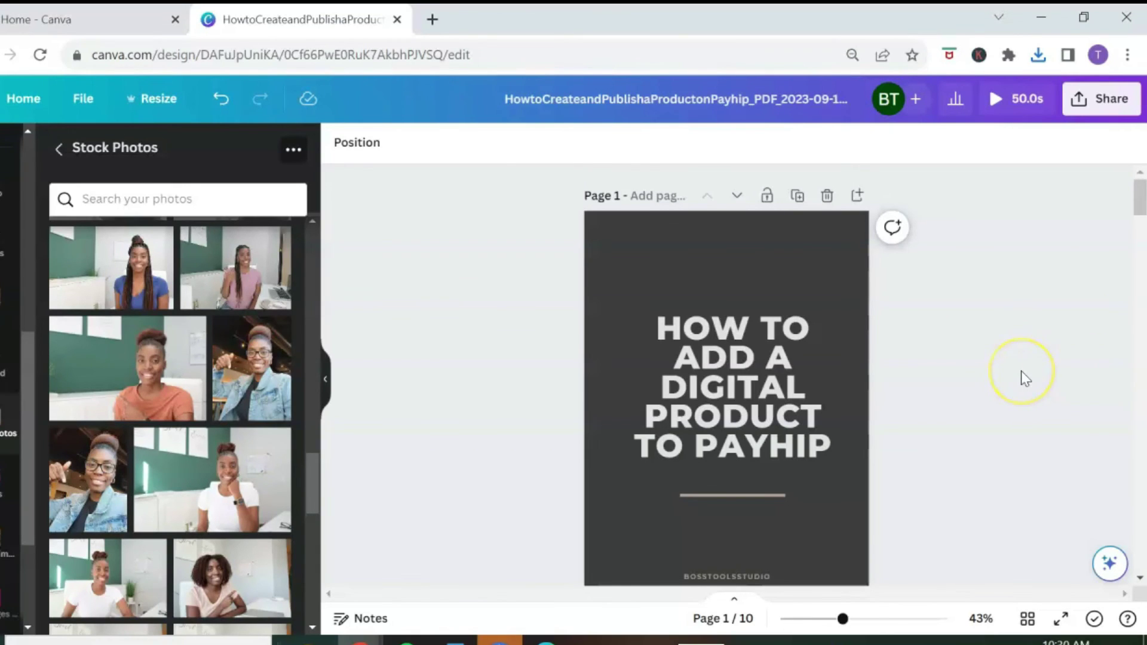
Rename the design as "how to add a digital product to payhip".
{"action": "left_click", "coordinate": [802, 100]}
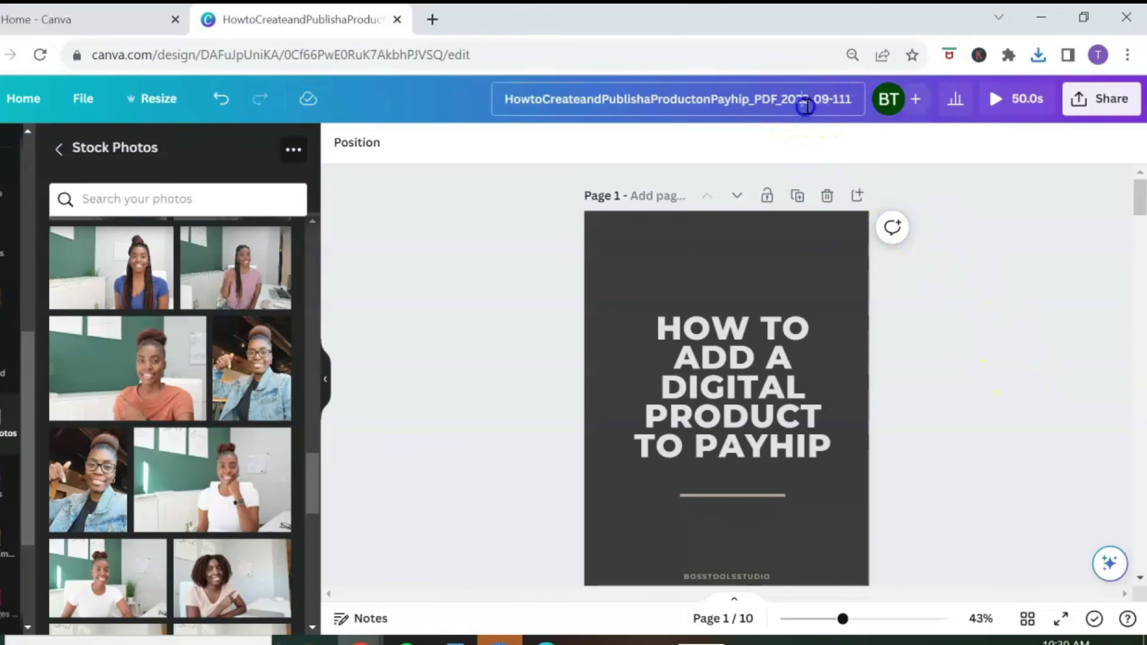
{"action": "left_click_drag", "start_coordinate": [512, 103], "coordinate": [984, 165]}
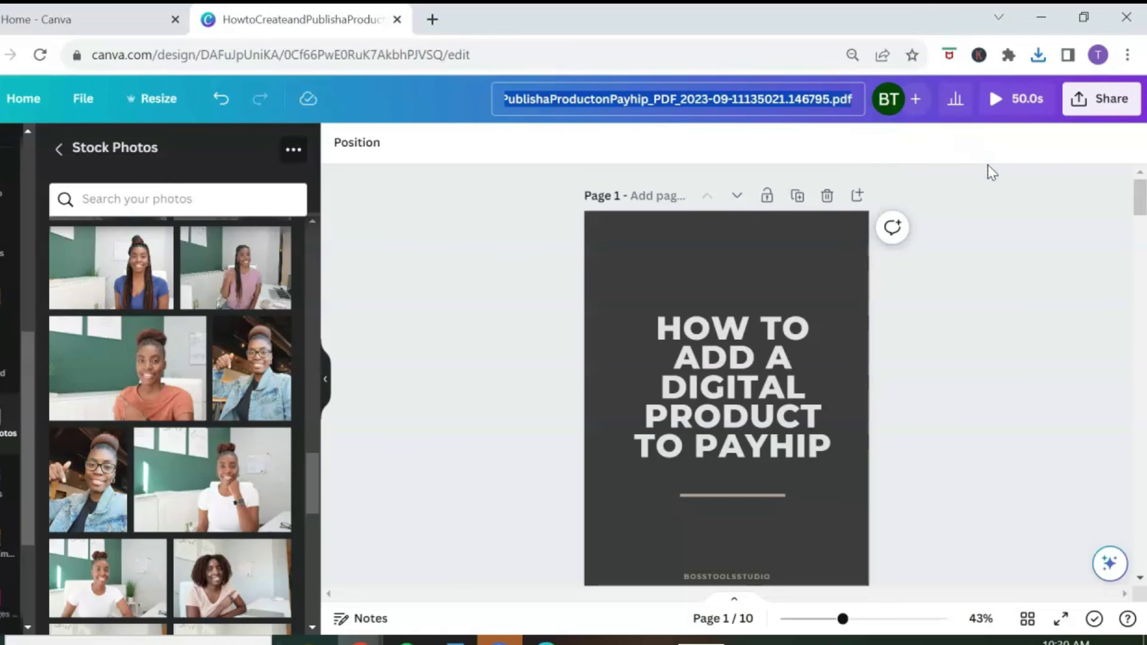
{"action": "type", "text": "how to add a digital product to payhip"}
{"action": "left_click", "coordinate": [1066, 227]}
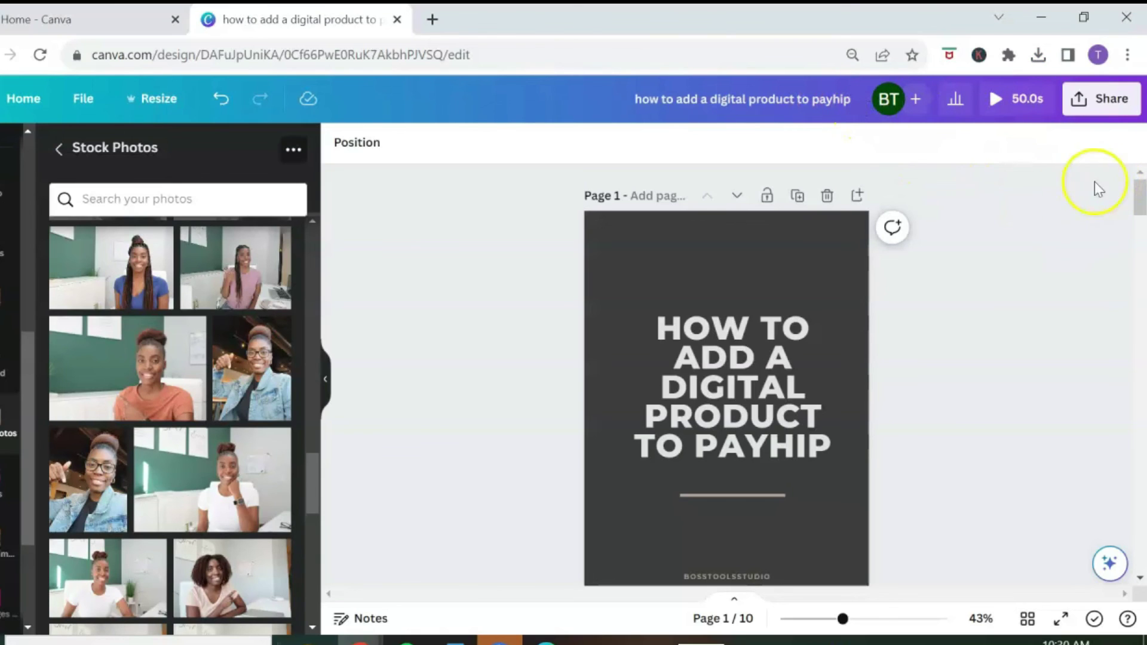
Download all pages of the workbook as a PDF Standard file.
{"action": "left_click", "coordinate": [1112, 99]}
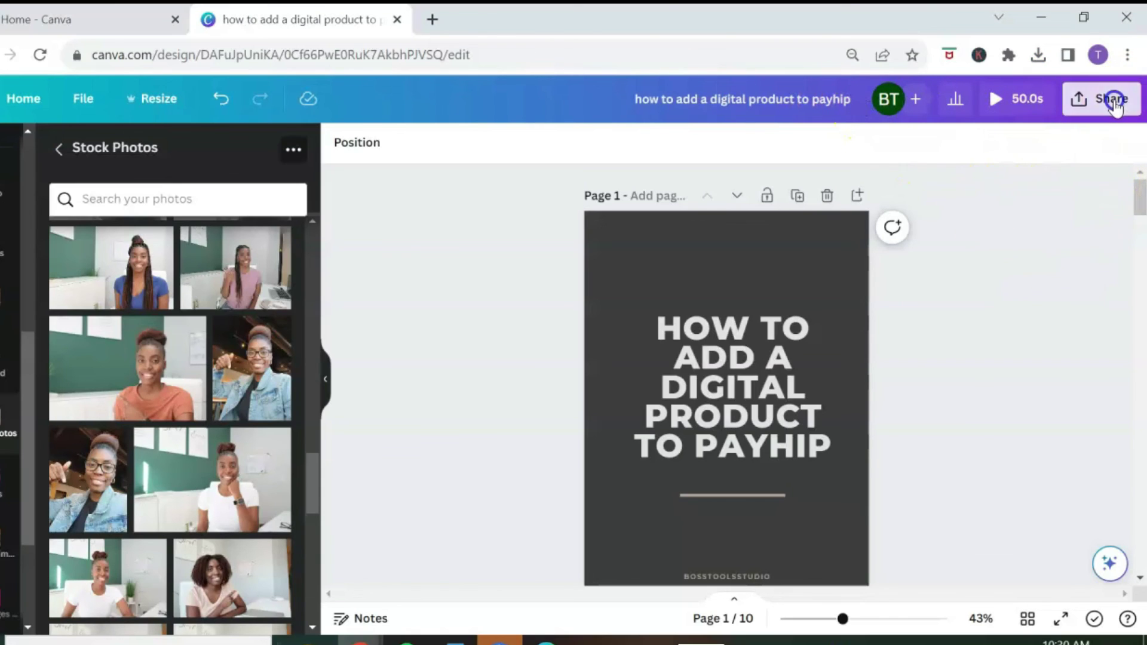
{"action": "left_click", "coordinate": [1079, 521]}
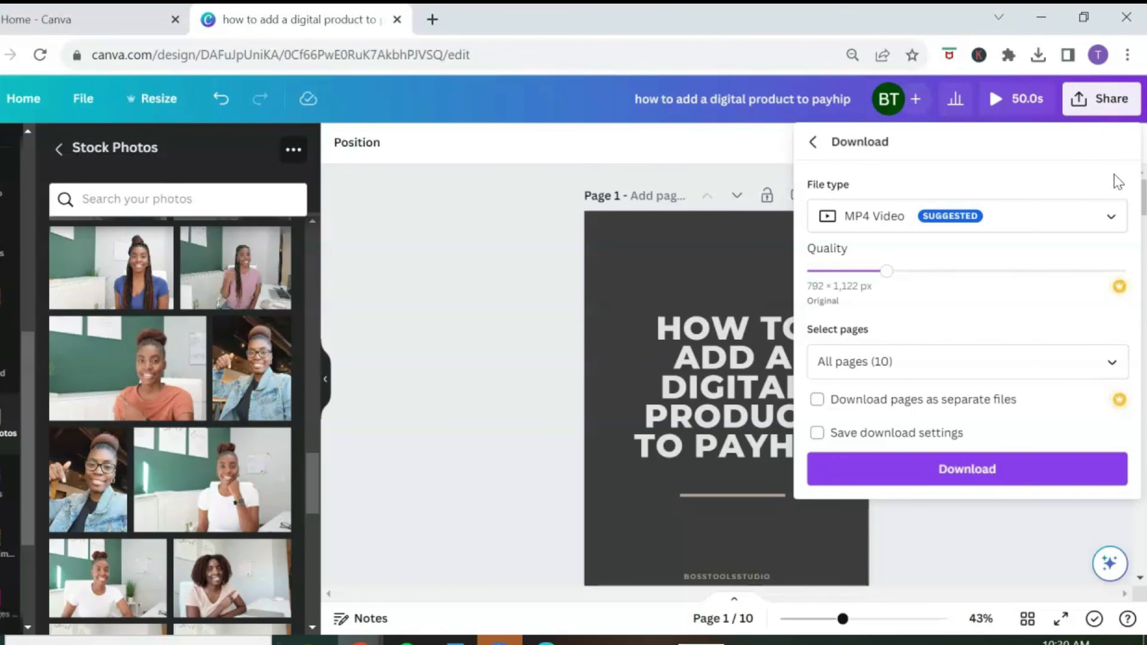
{"action": "left_click", "coordinate": [1108, 220]}
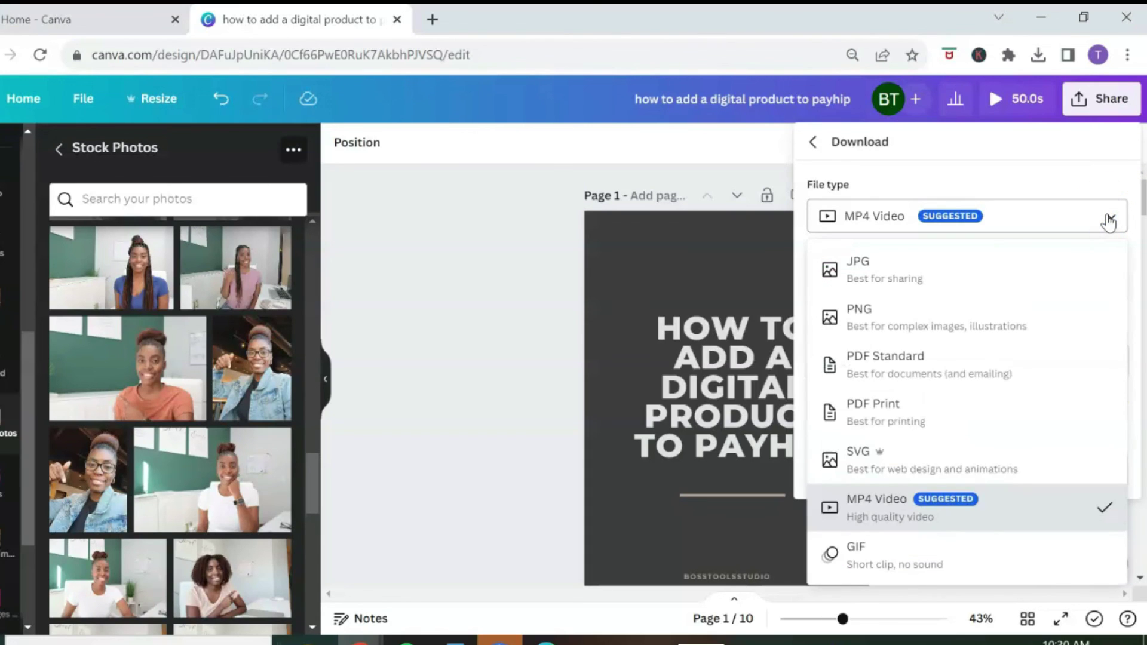
{"action": "left_click", "coordinate": [941, 359]}
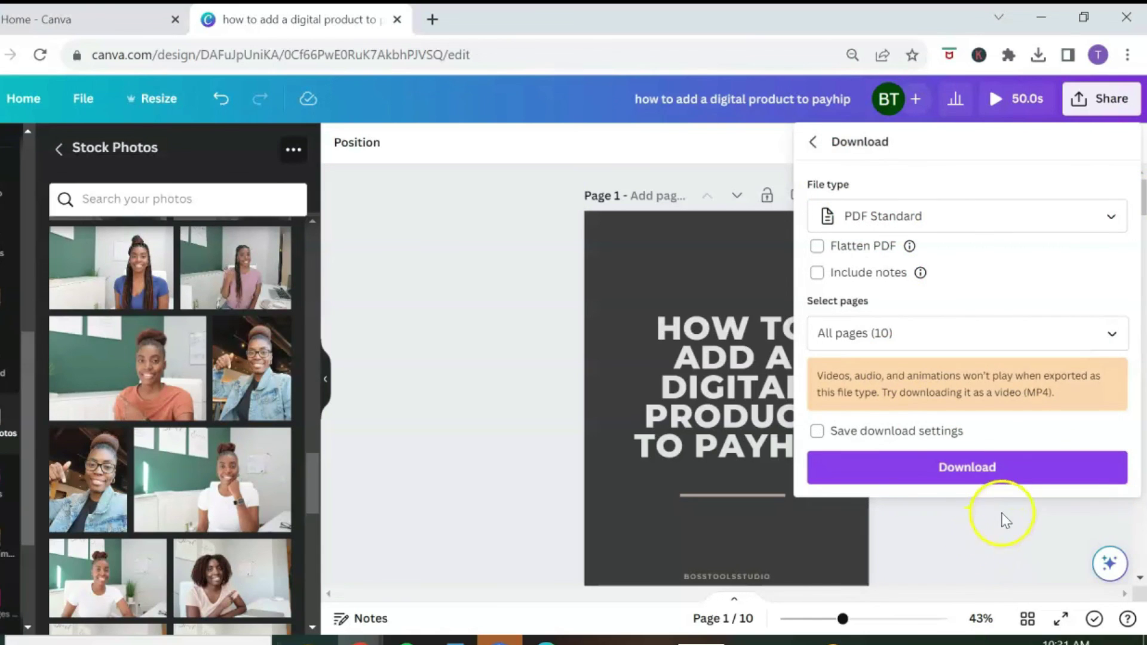
{"action": "left_click", "coordinate": [1001, 471]}
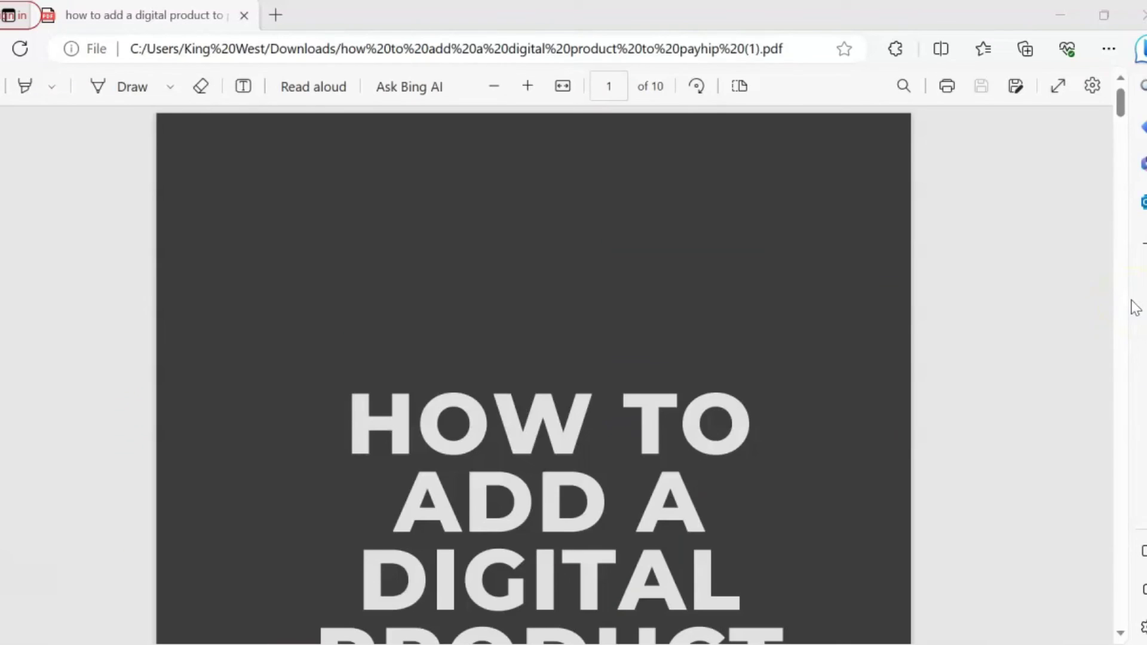
Look through the downloaded PDF from the cover to the product image upload instruction on page 7.
{"action": "scroll", "coordinate": [1112, 288], "scroll_direction": "down", "scroll_amount": 15}
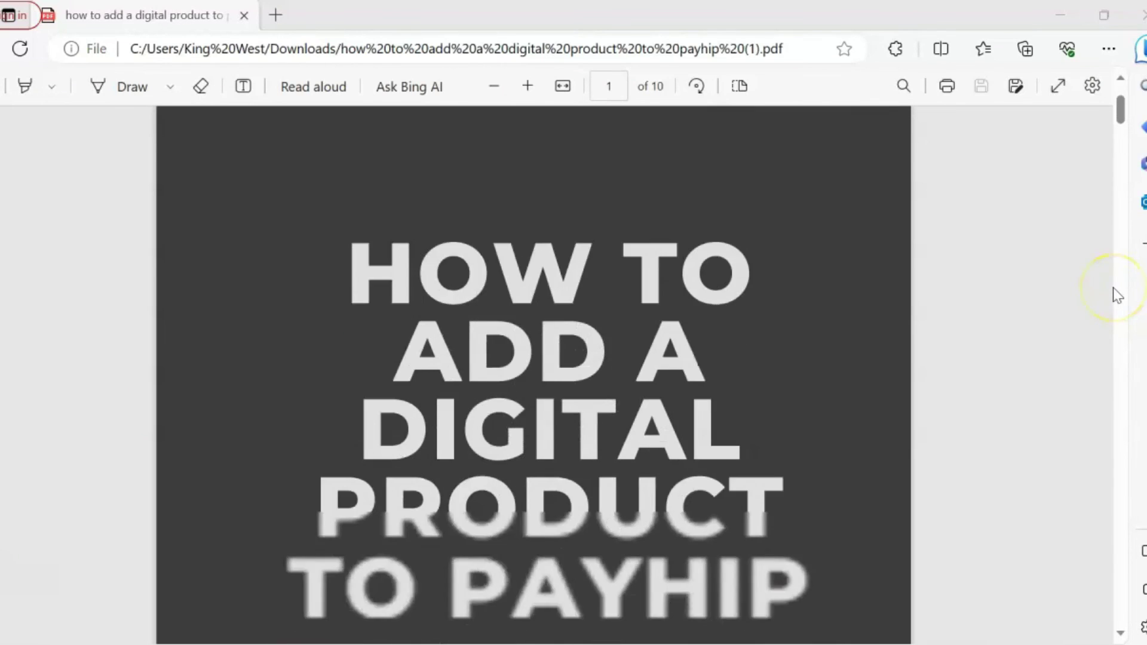
{"action": "scroll", "coordinate": [1112, 288], "scroll_direction": "down", "scroll_amount": 15}
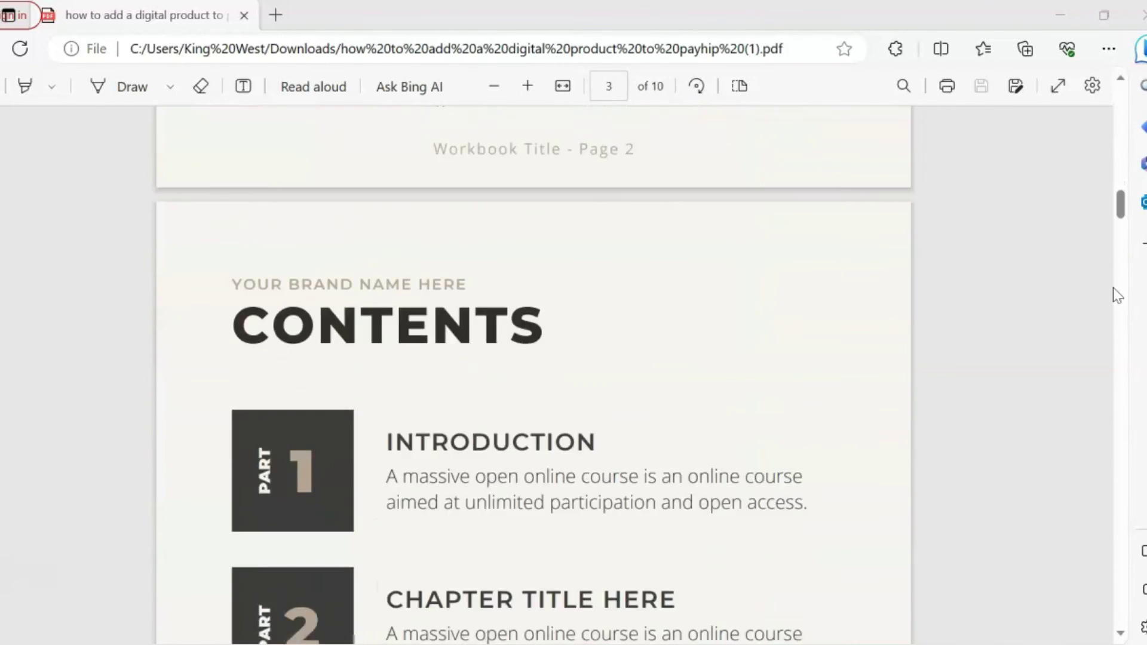
{"action": "scroll", "coordinate": [1115, 293], "scroll_direction": "down", "scroll_amount": 15}
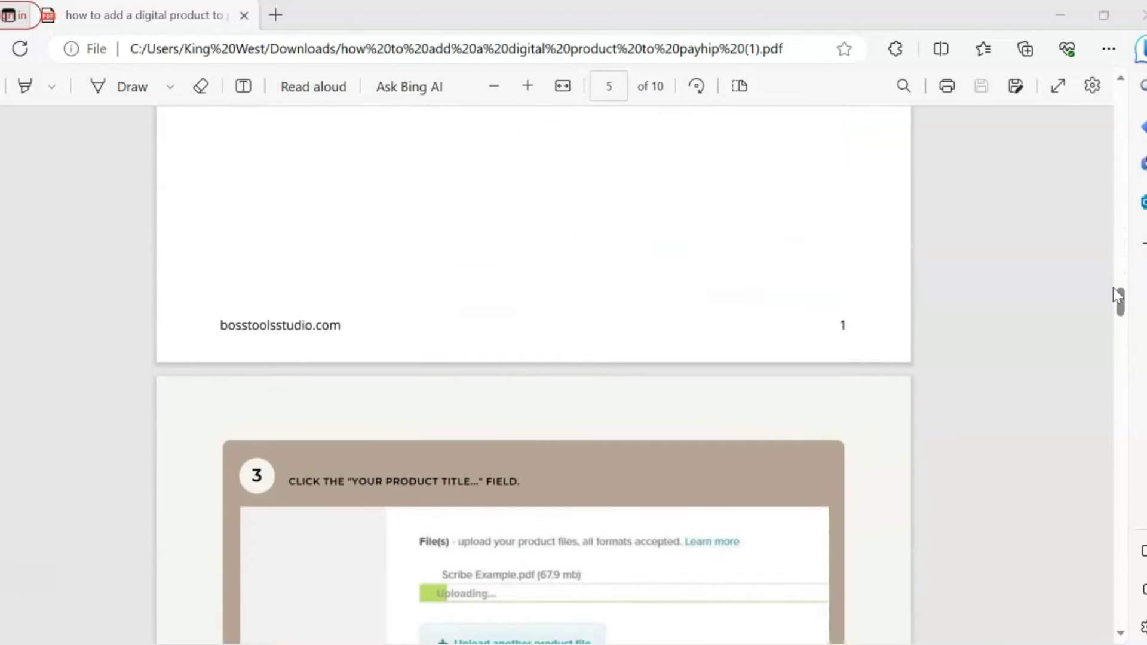
{"action": "scroll", "coordinate": [1112, 288], "scroll_direction": "down", "scroll_amount": 8}
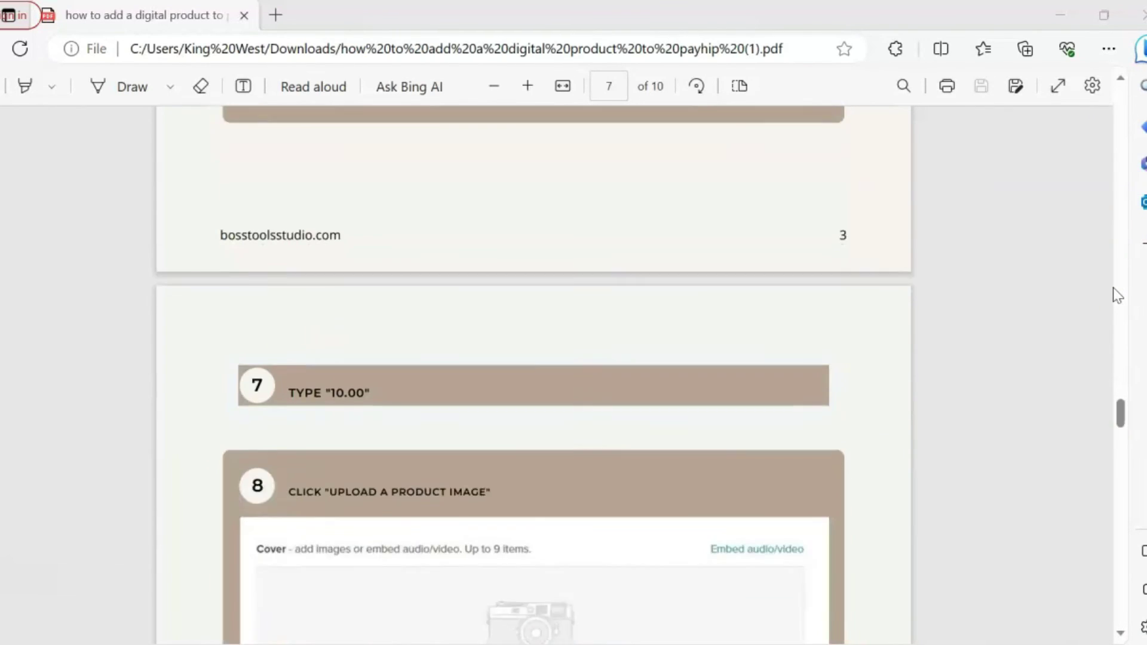